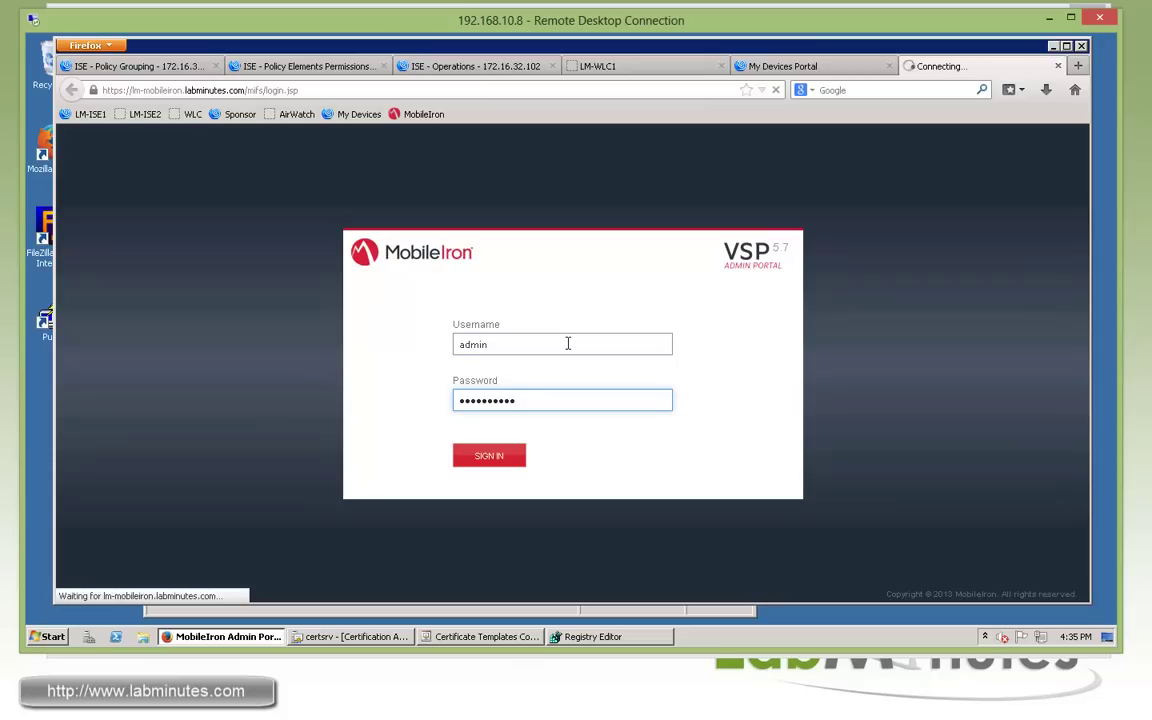
In DNS Manager, check the lm-mobileiron host record (172.16.32.105) under LABMINUTES.COM, then minimize it.
left_click(47, 636)
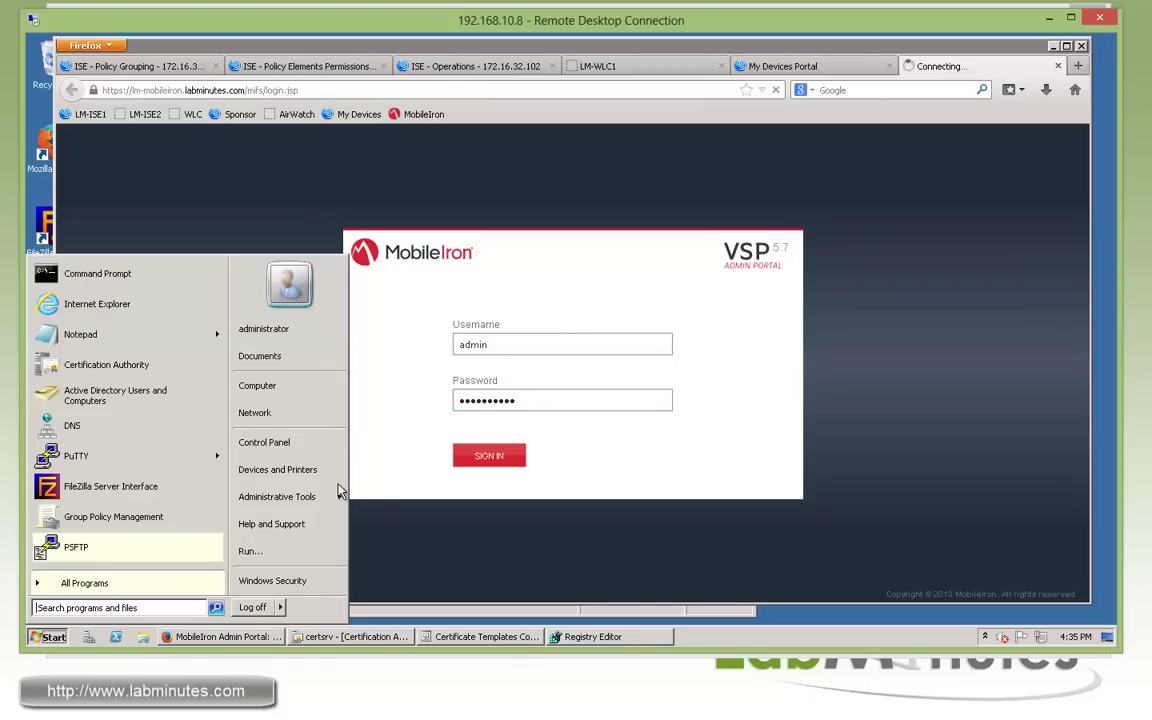
mouse_move(330, 500)
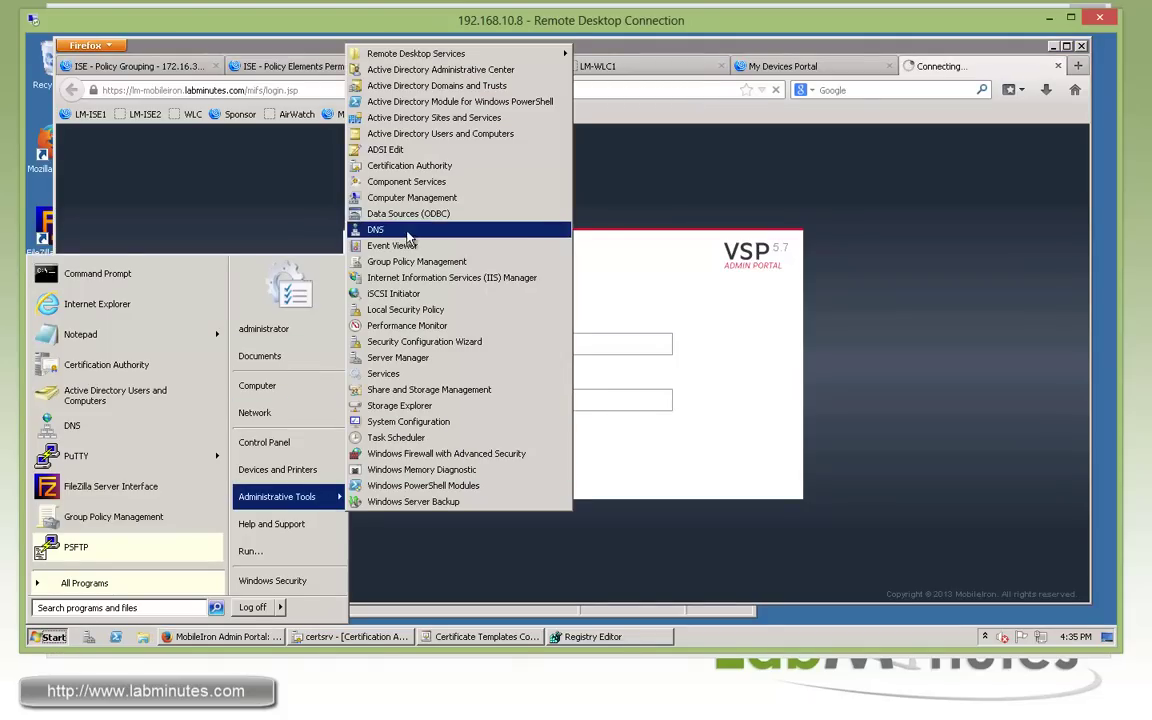
left_click(400, 229)
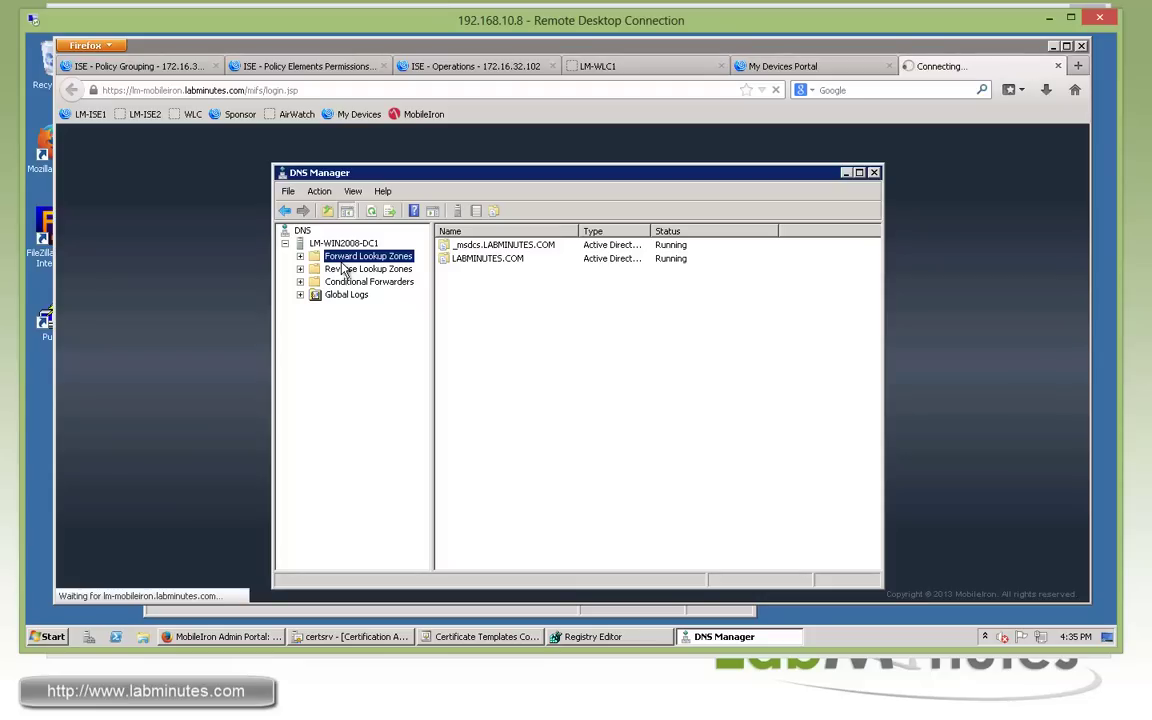
left_click(300, 256)
key("Down")
key("Down")
key("Right")
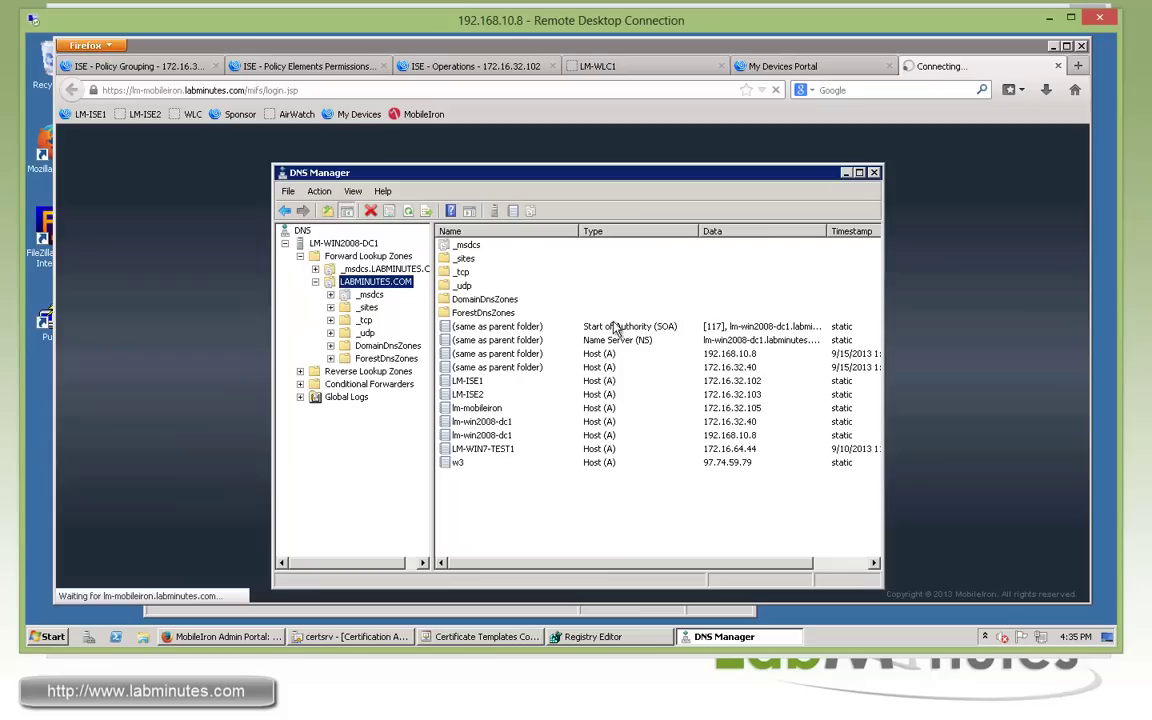
left_click(490, 409)
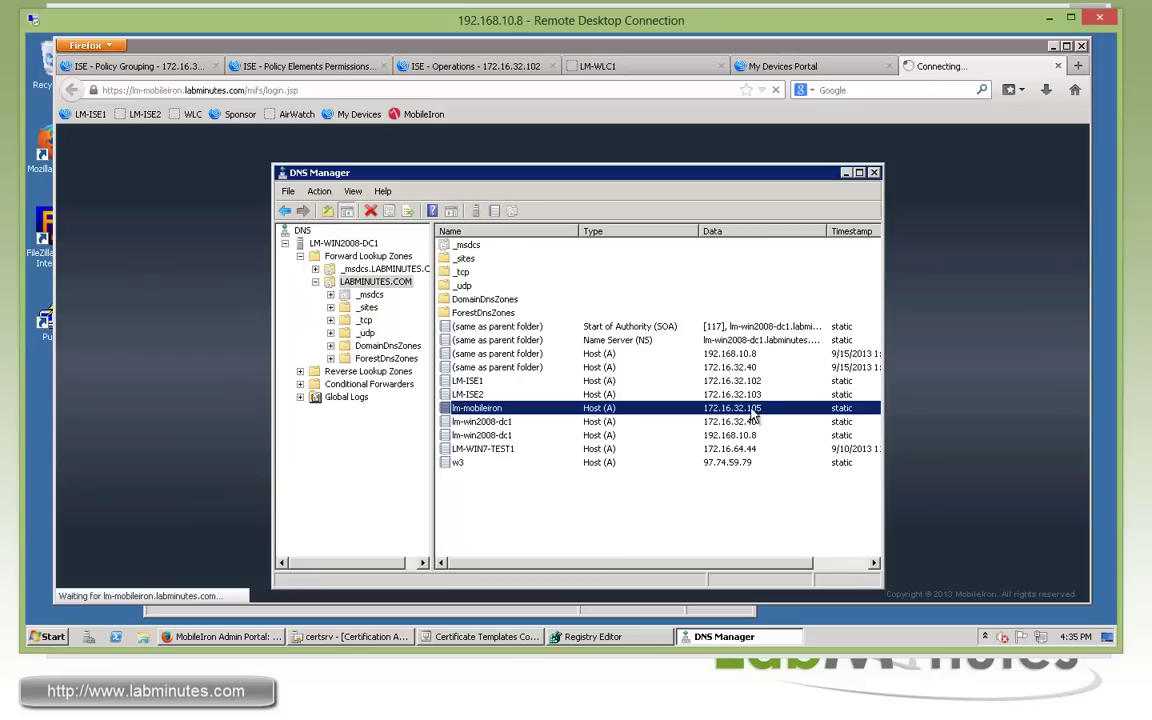
left_click(845, 172)
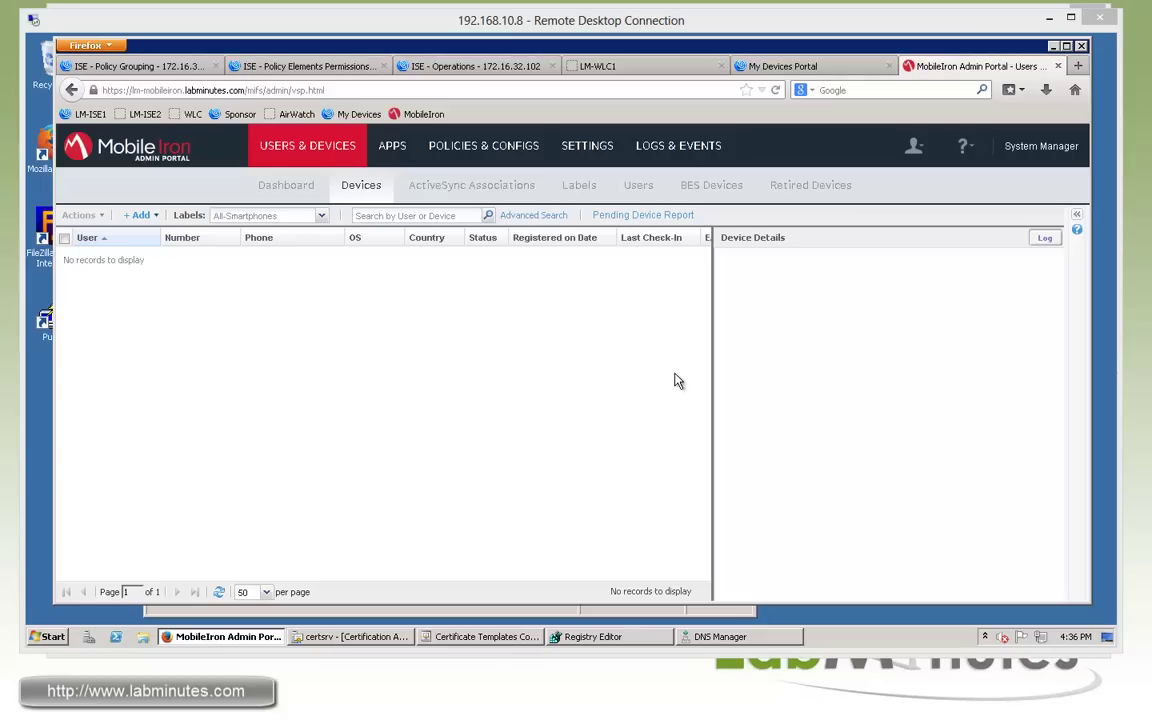
Browse Settings, Users & Devices and Apps, then show the Labels list including LM-EMPLOYEE.
left_click(581, 148)
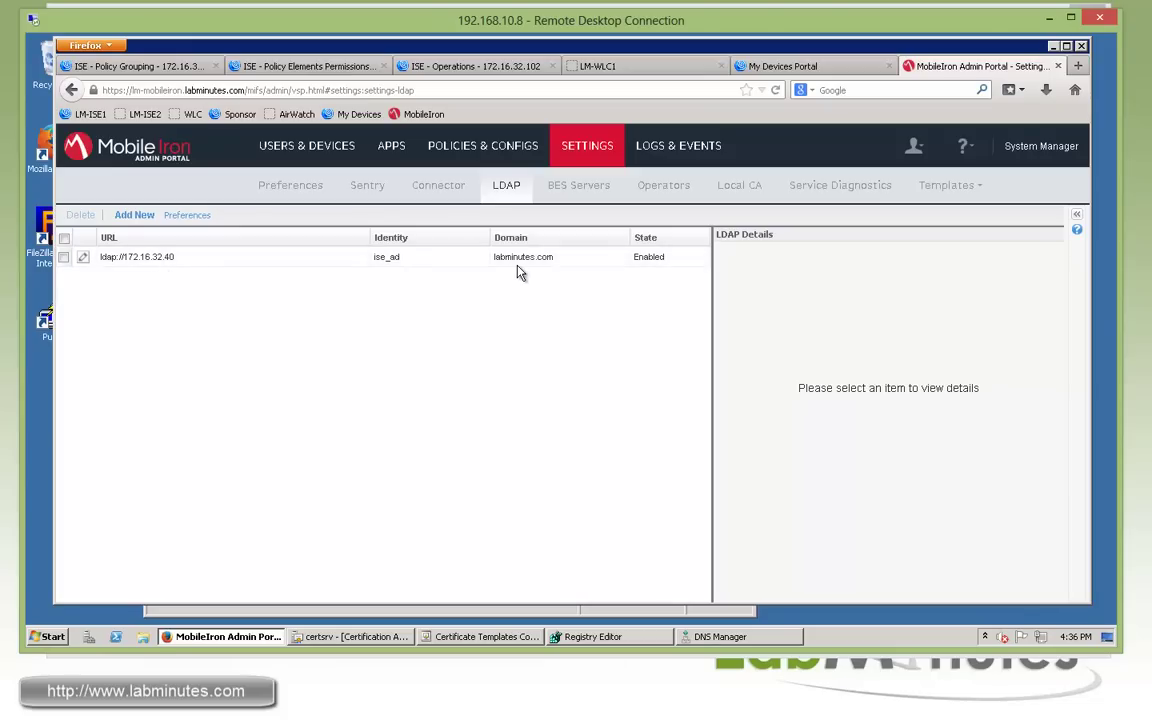
left_click(318, 152)
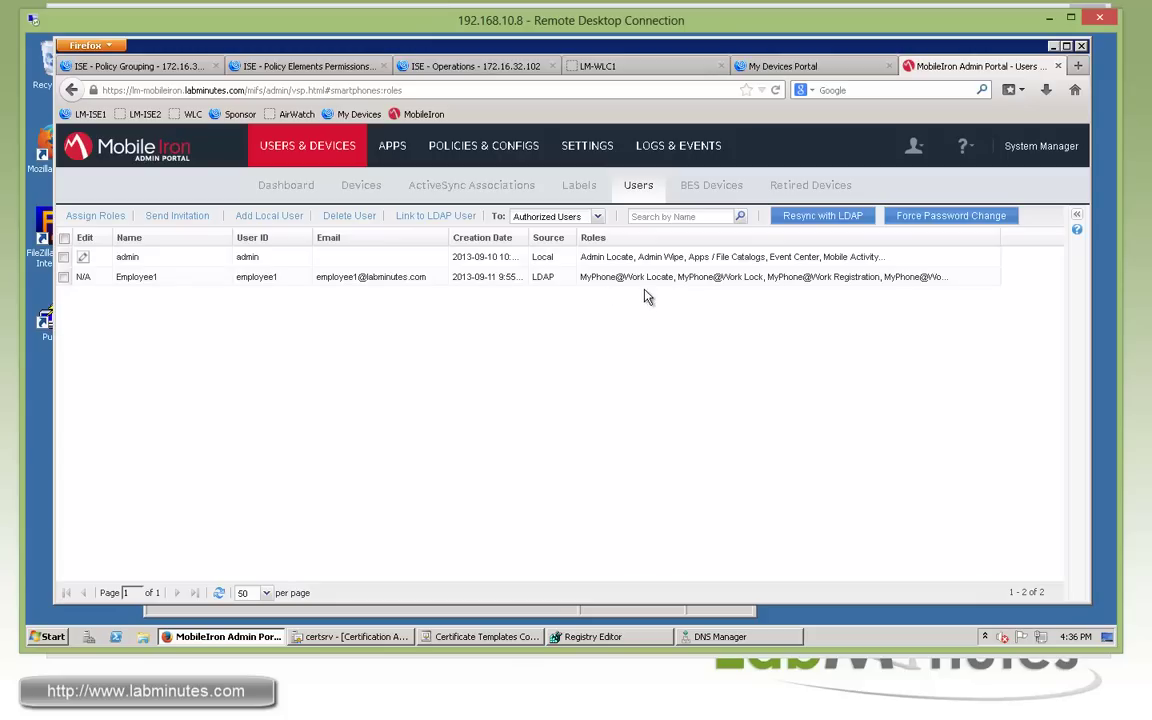
left_click(392, 146)
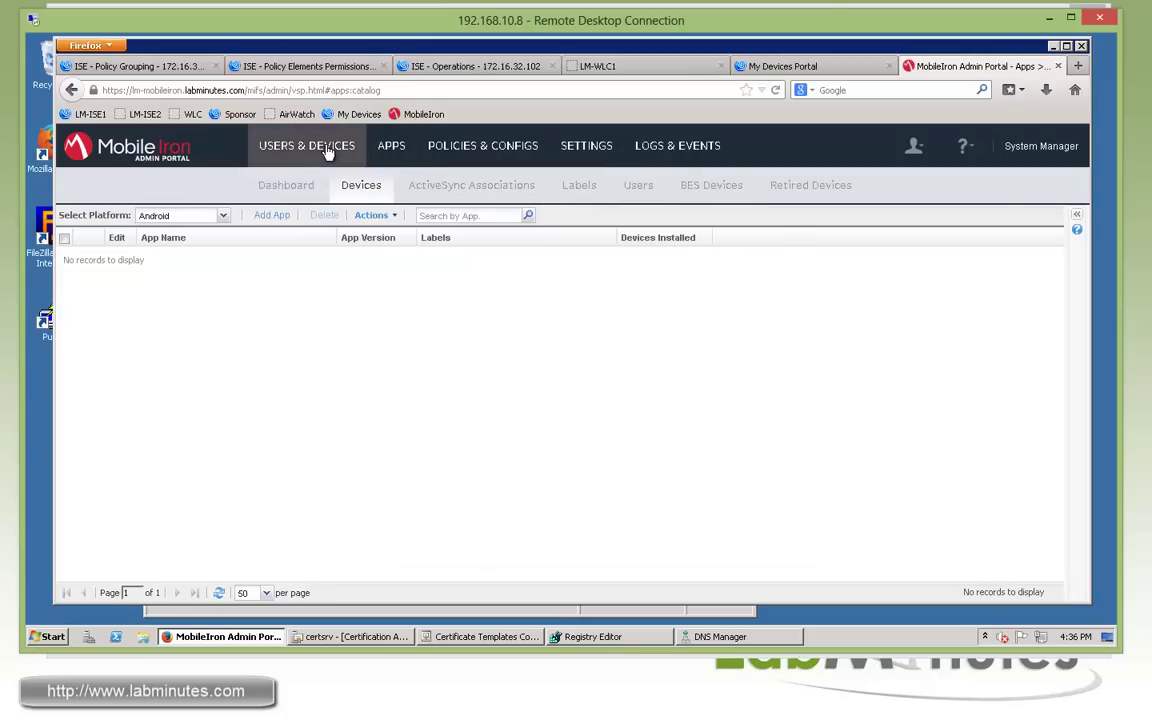
left_click(328, 150)
left_click(582, 186)
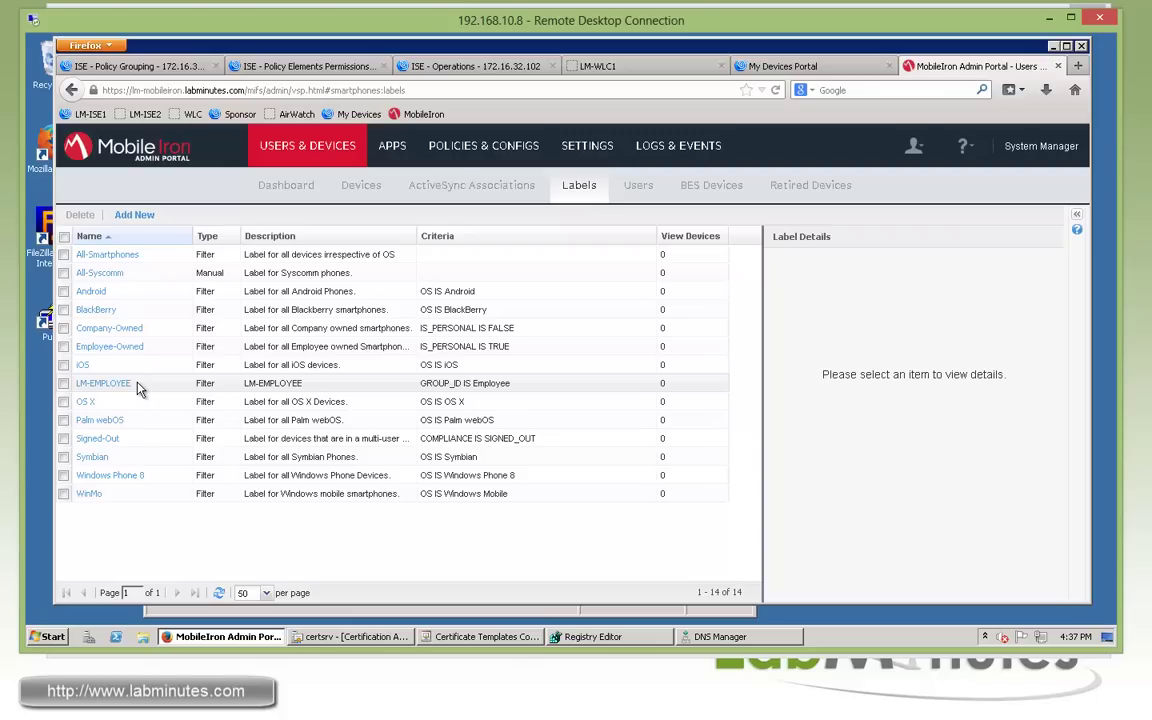
Show the LM-SECURITY policy's expanded details in Policies & Configs > Policies.
left_click(478, 147)
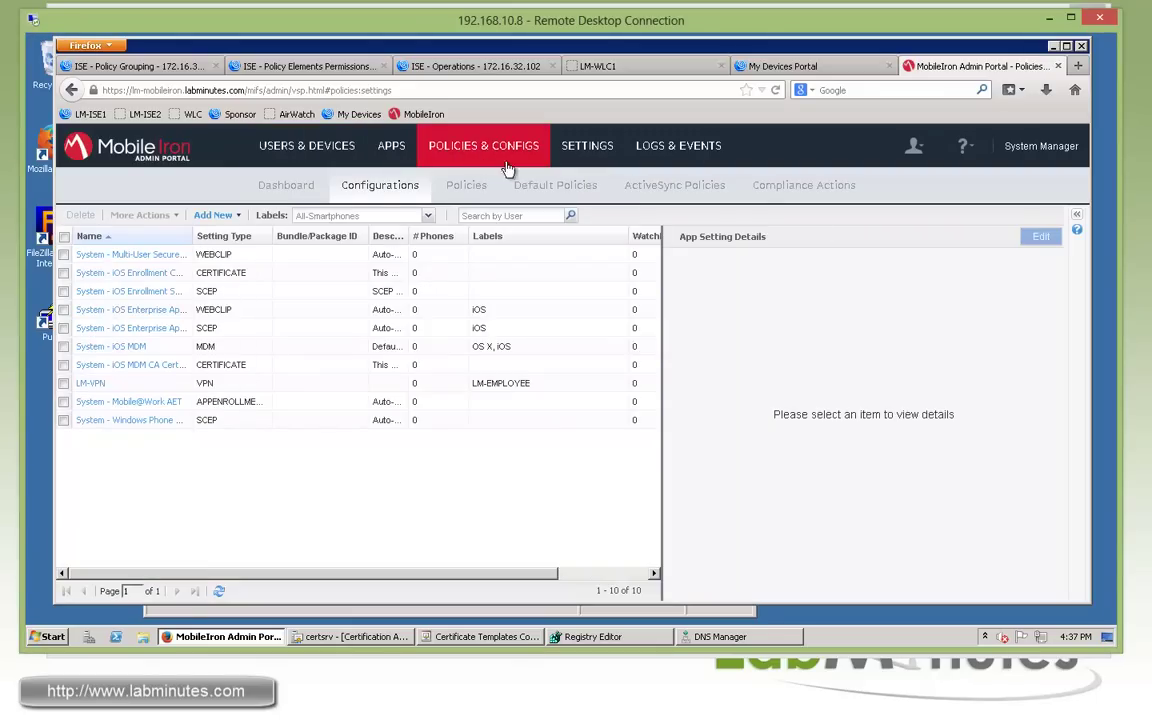
left_click(460, 185)
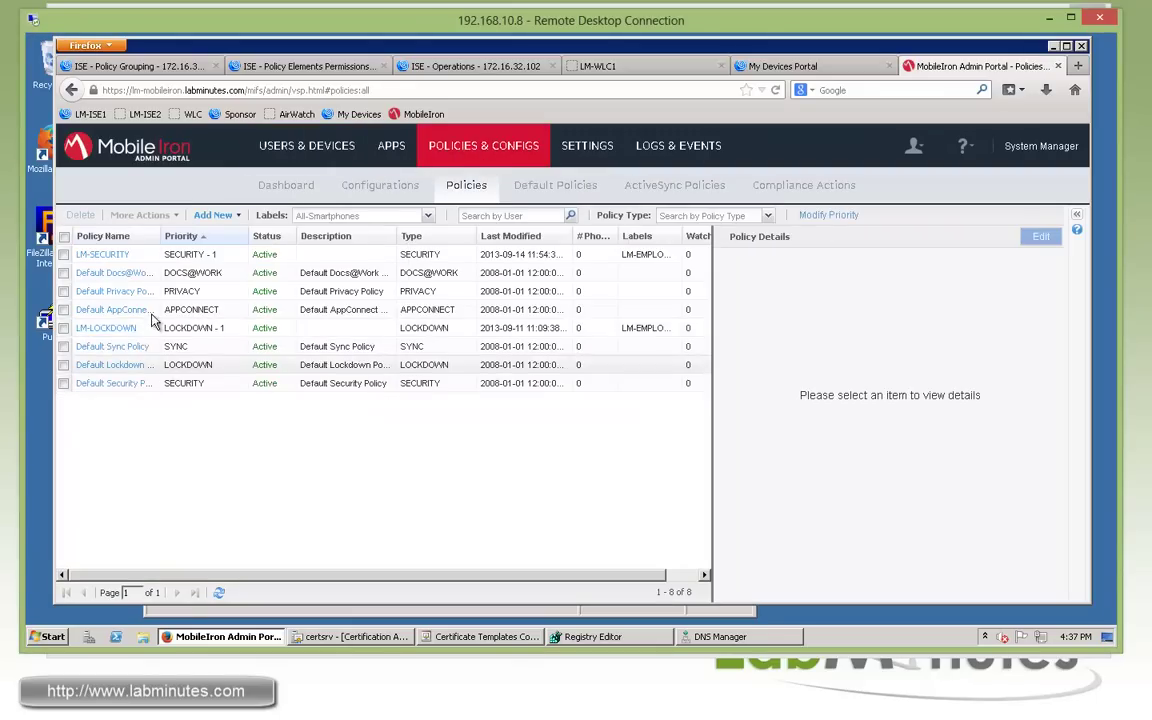
left_click(110, 256)
left_click(740, 425)
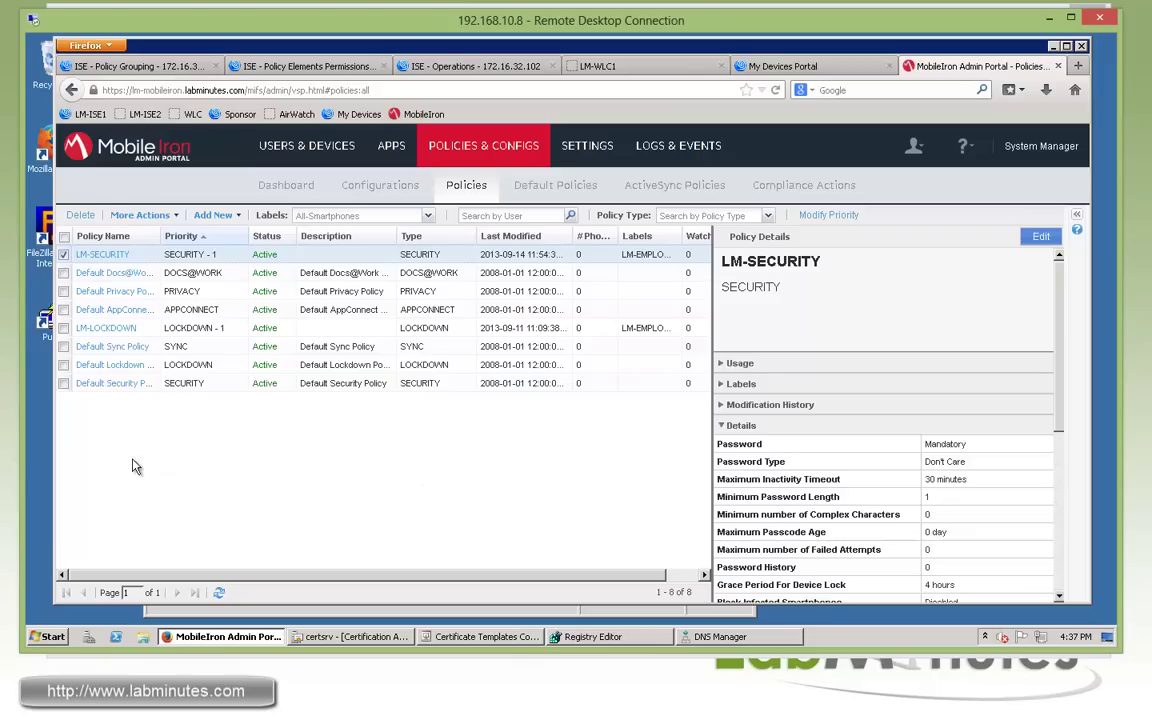
Open the lm-mobileiron.labminutes.com certificate's Details view from the page information window.
left_click(93, 90)
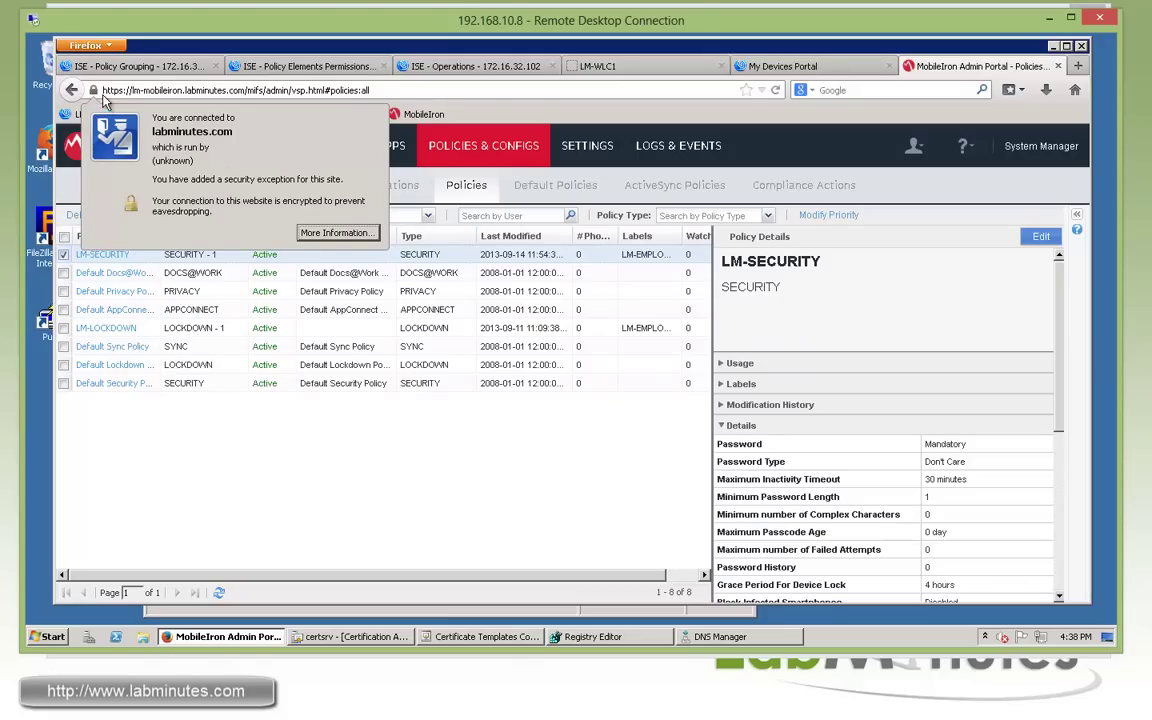
left_click(337, 232)
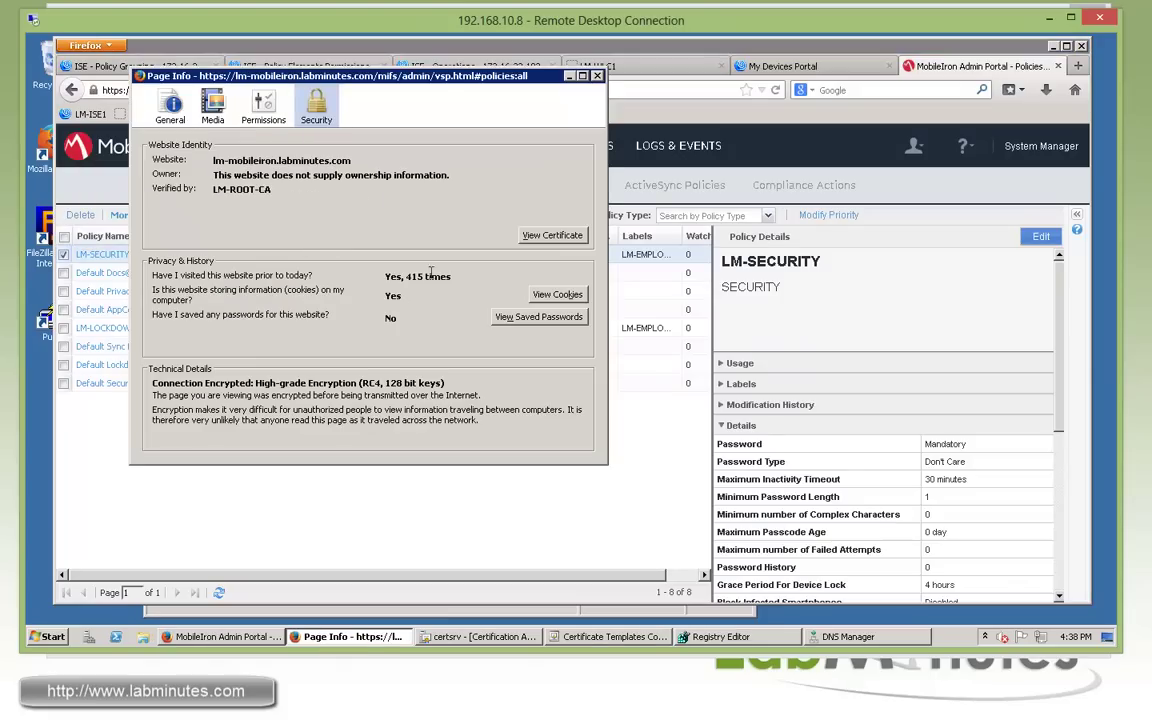
left_click_drag(408, 70, 378, 114)
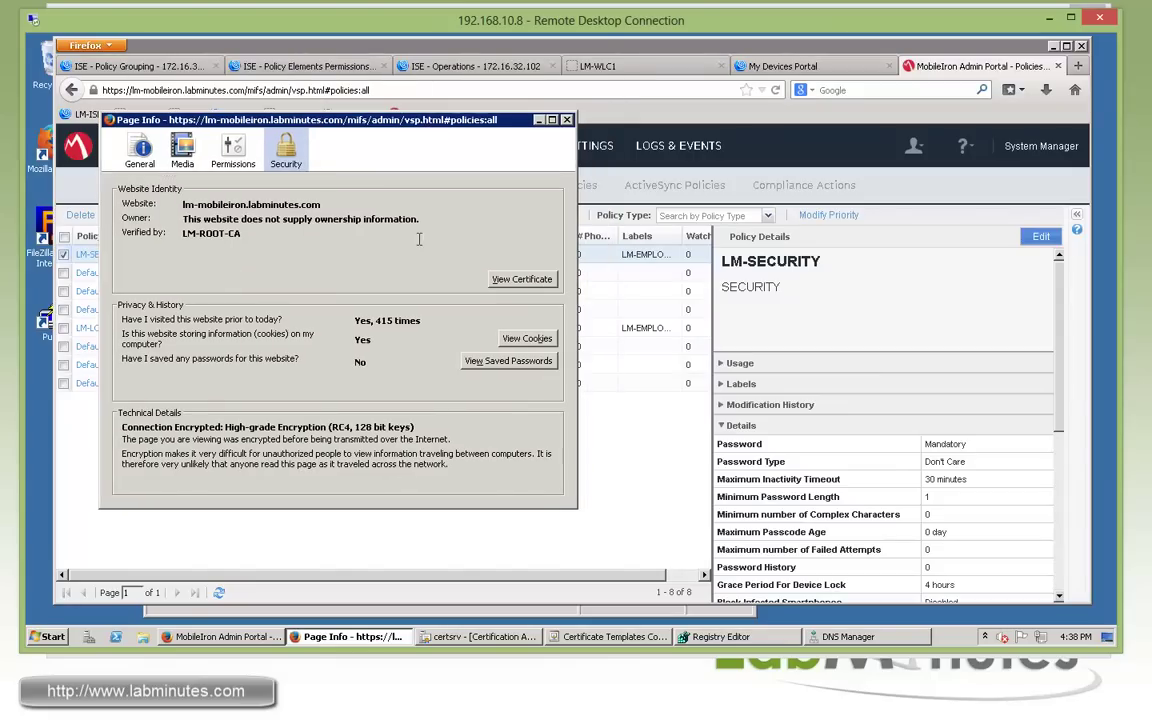
left_click(521, 279)
left_click(392, 125)
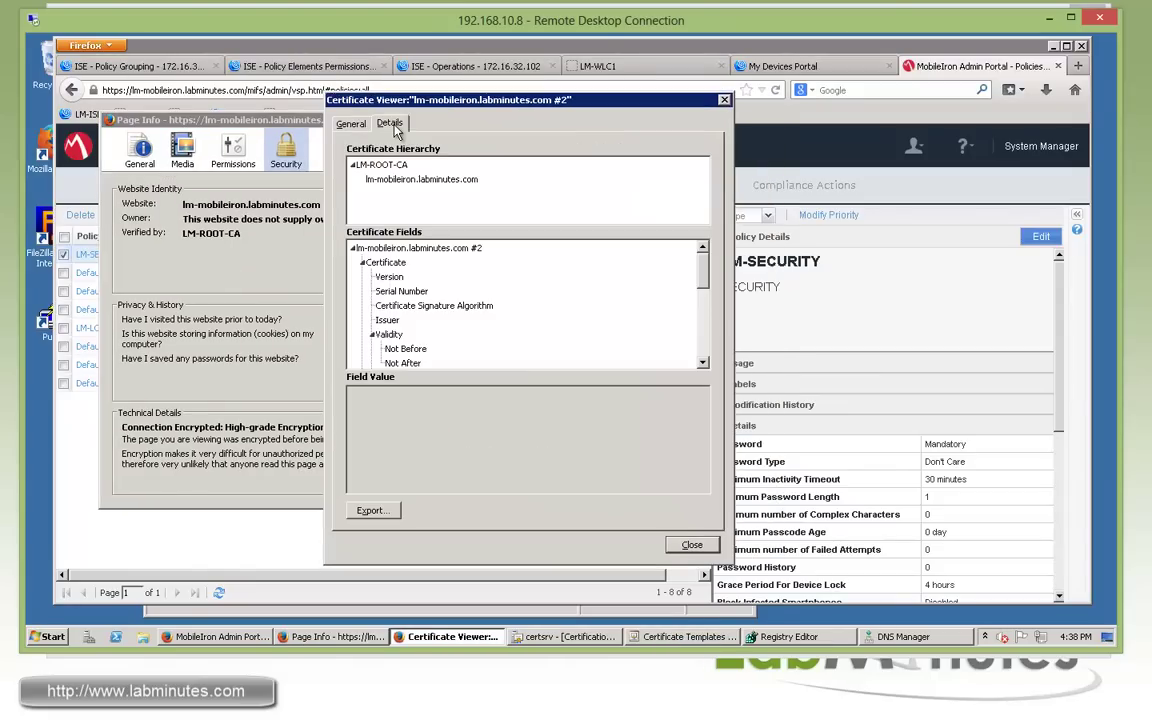
Export the certificate as an X.509 PEM file to the Desktop and close the dialogs.
left_click(370, 511)
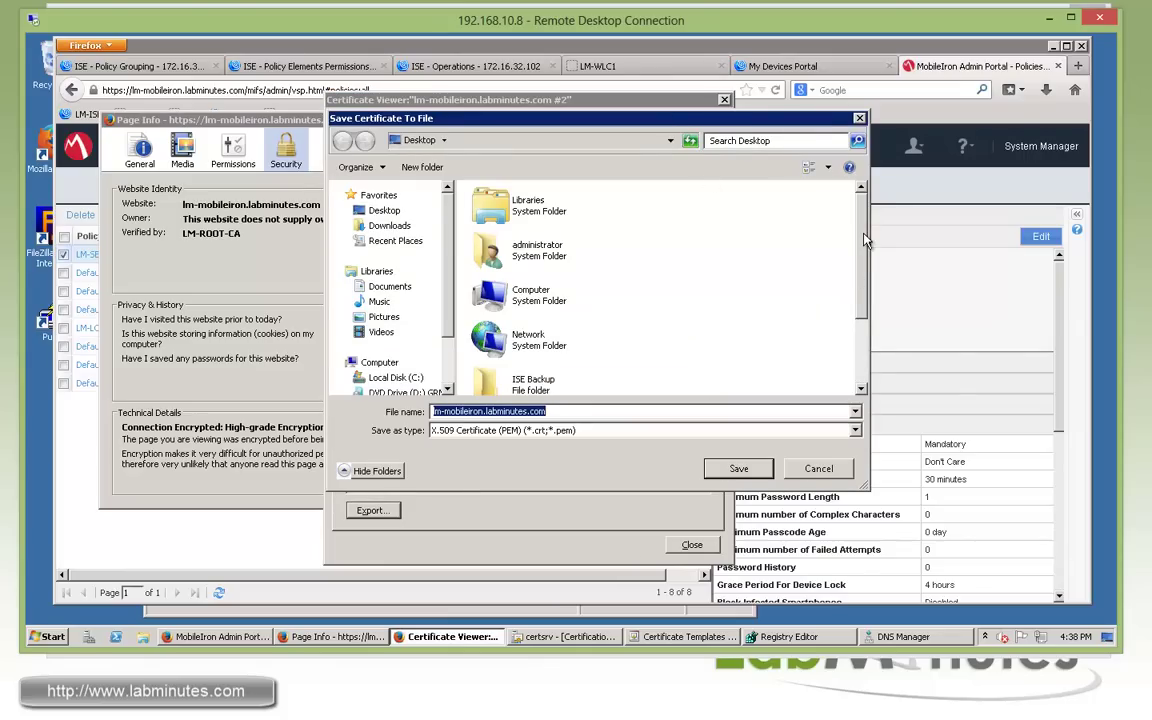
left_click_drag(860, 240, 862, 355)
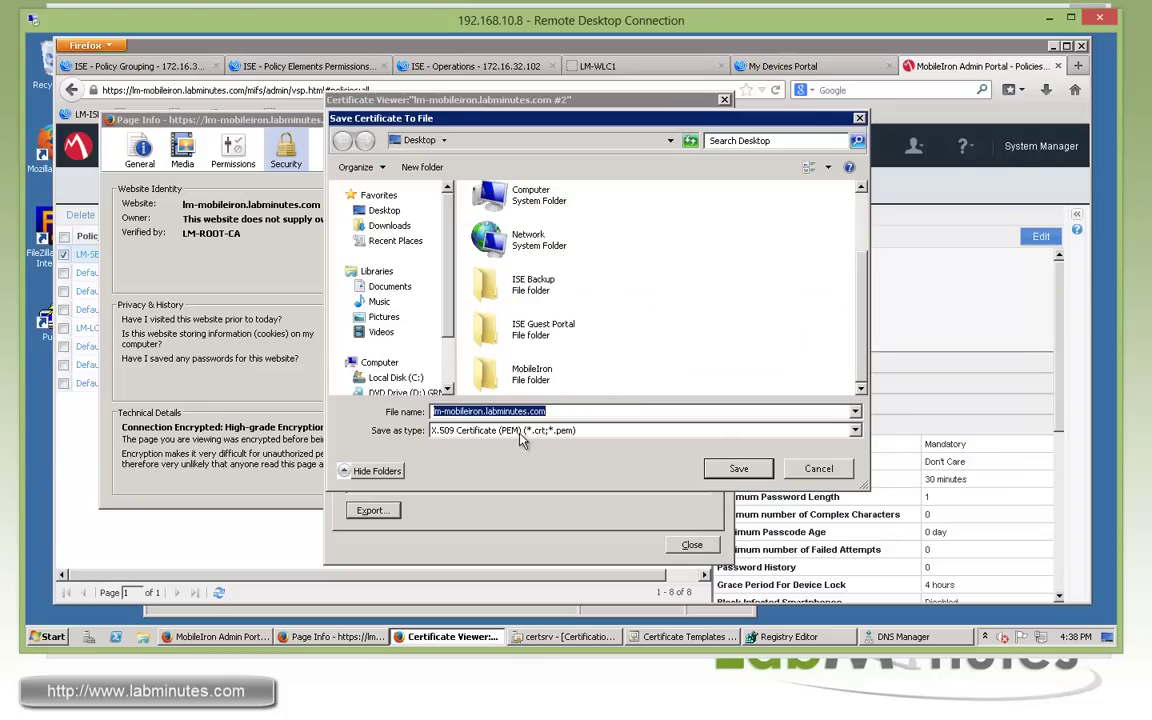
left_click(738, 468)
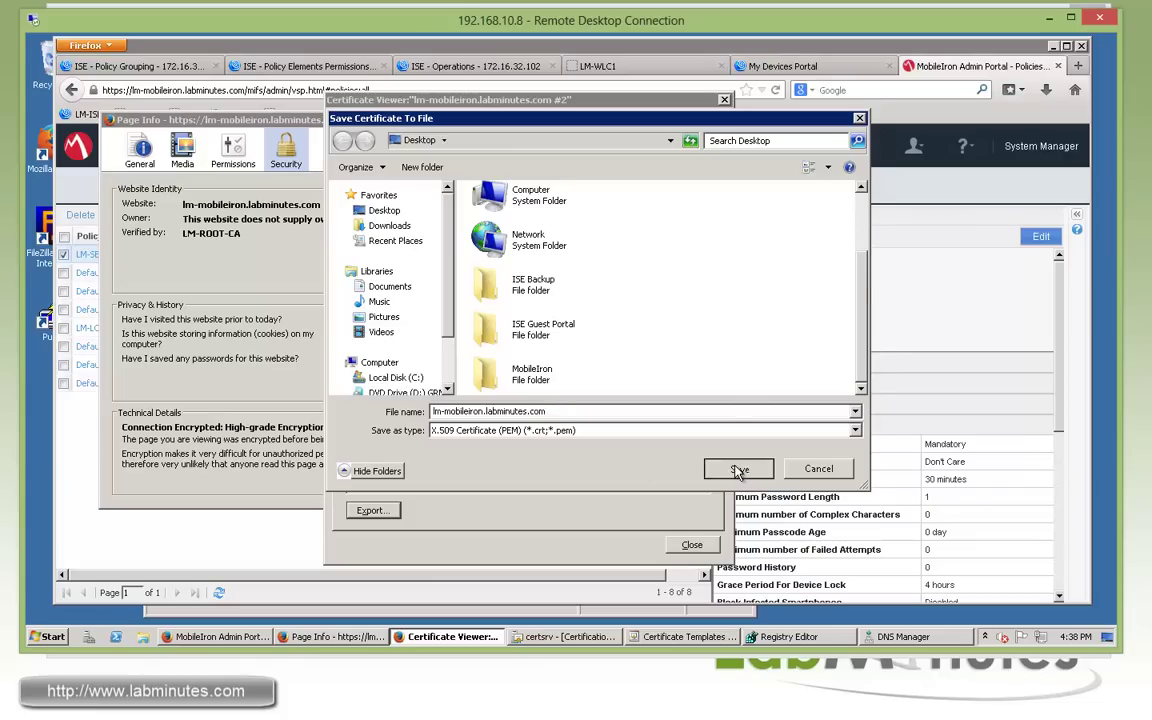
left_click(692, 544)
left_click(572, 119)
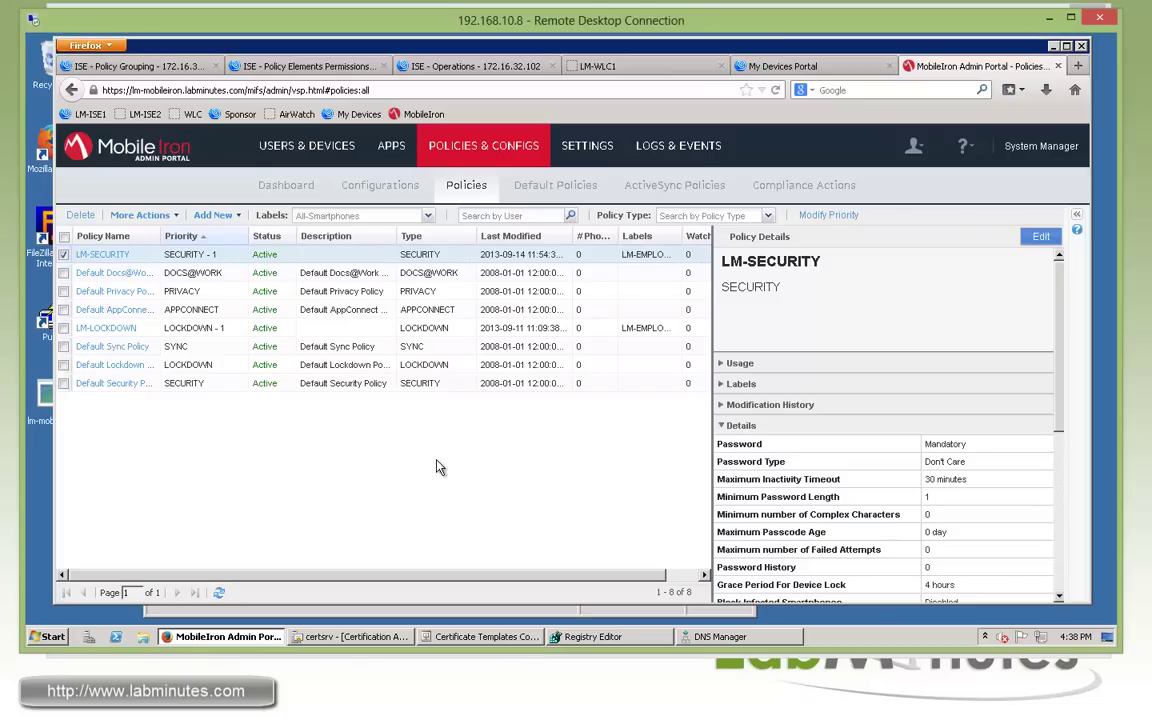
Start a new local user with User ID ise_mdm, first name ISE, last name MDM, display name ise_mdm.
left_click(325, 155)
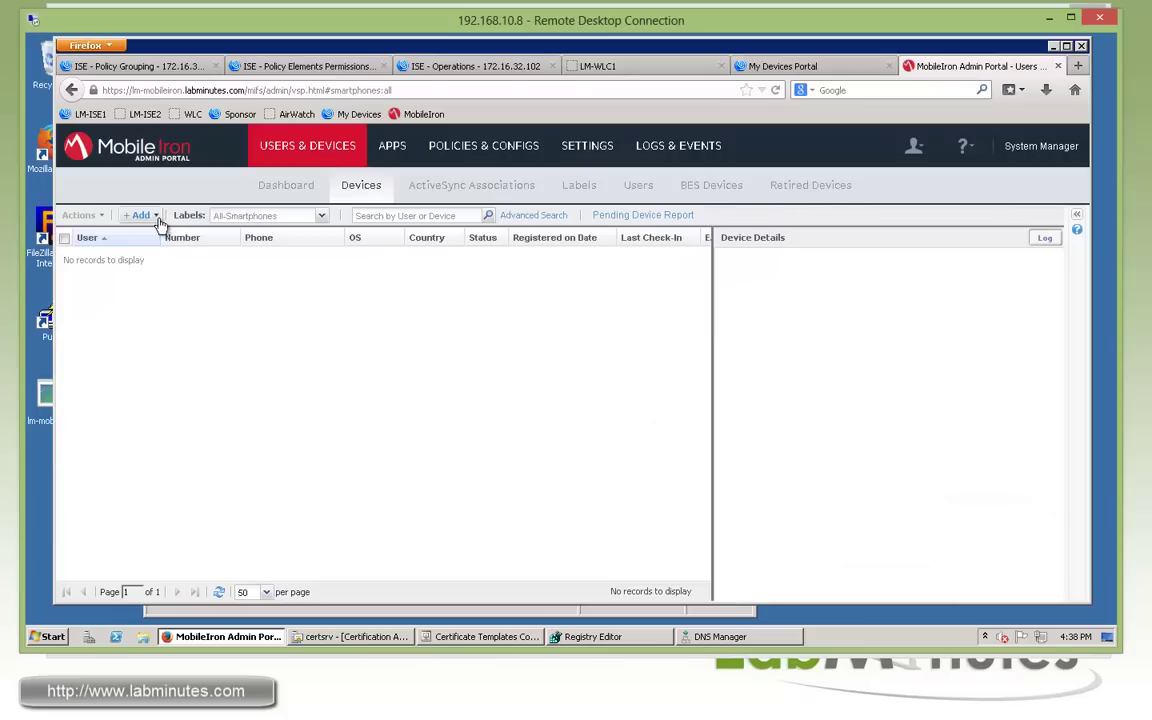
left_click(636, 186)
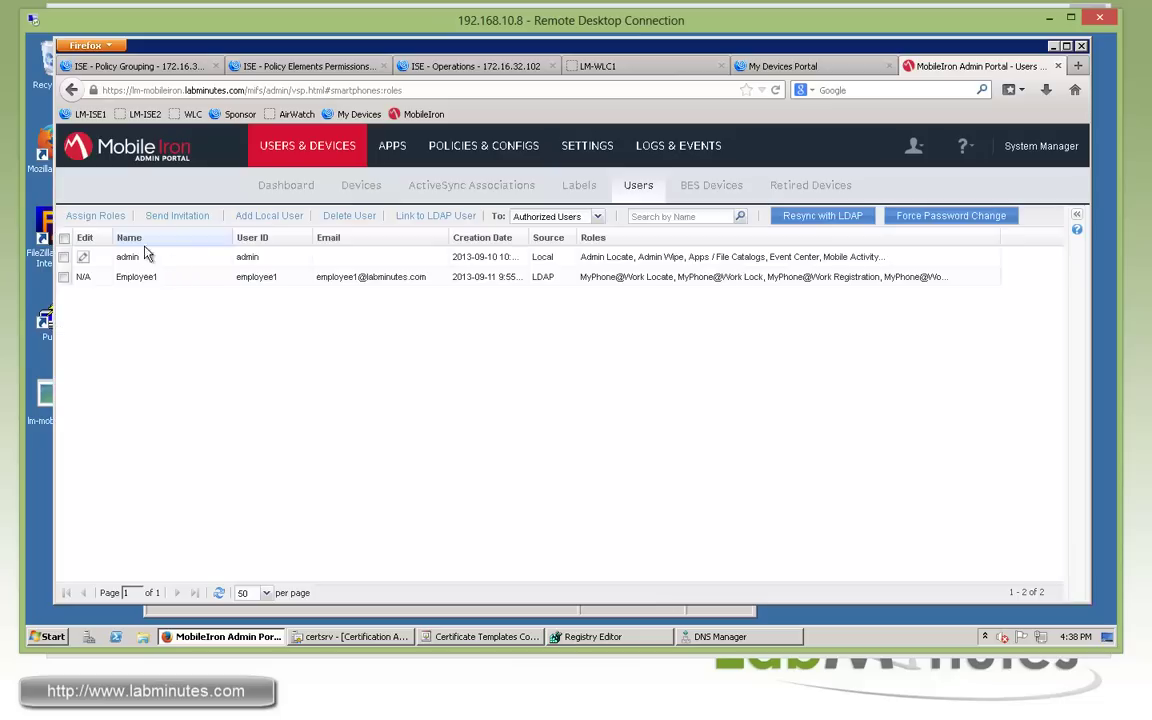
left_click(268, 218)
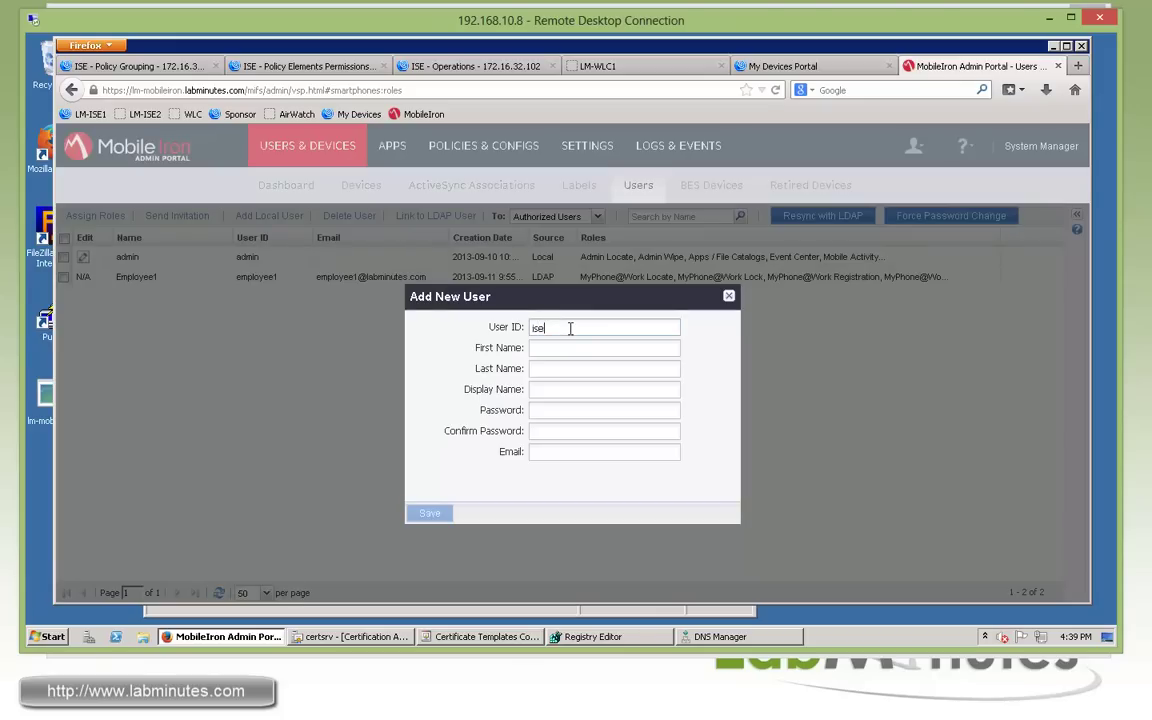
type("ise_mdm")
key("Tab")
type("ISE")
key("Tab")
type("MDM")
key("Tab")
type("ise_mdm")
Enter the account password and its confirmation, and fill in the user's e-mail address.
key("Tab")
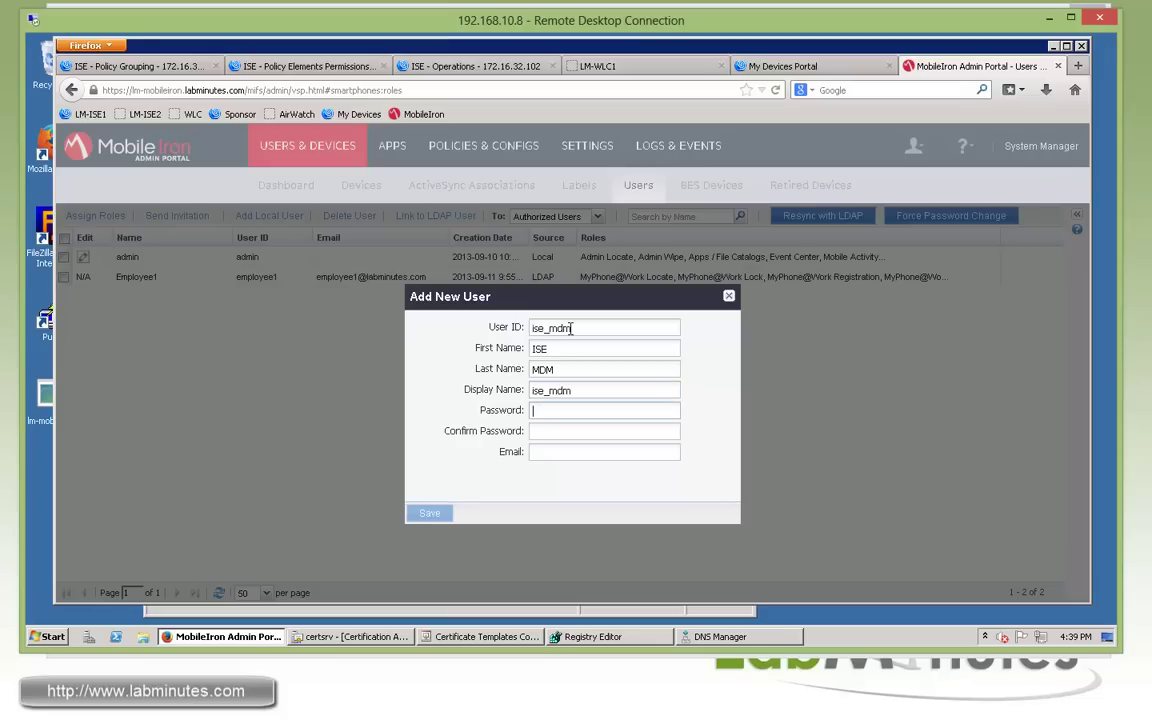
type("Cisco123")
key("Tab")
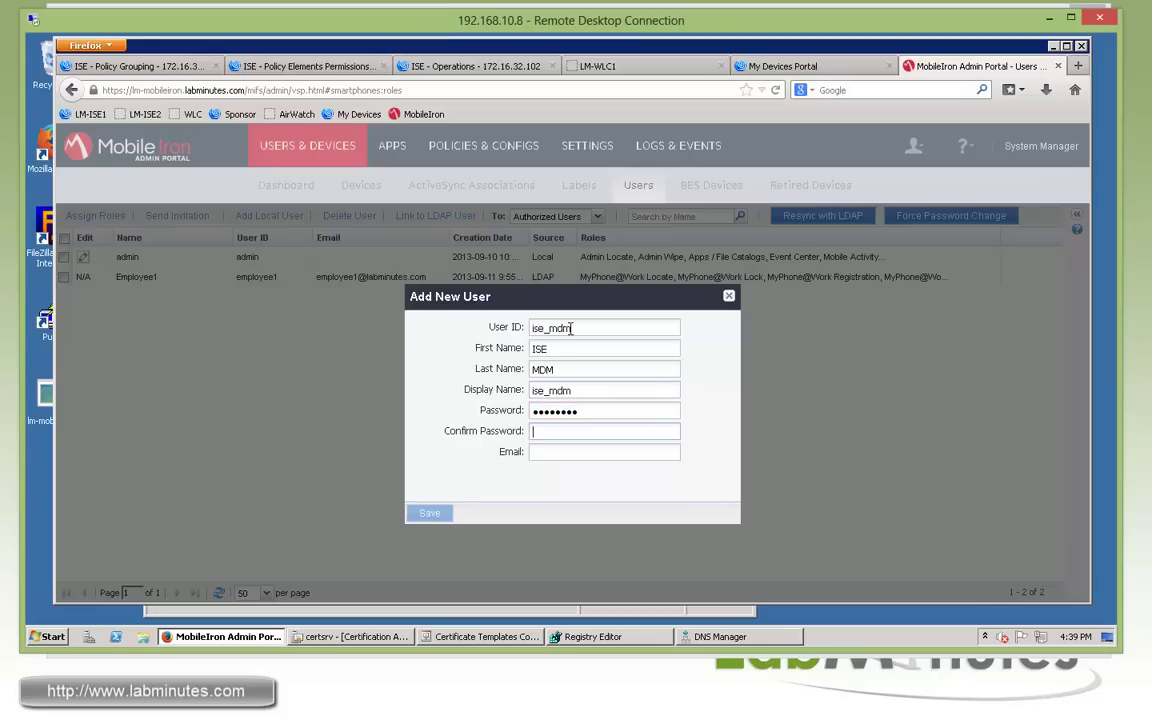
type("Cisco123")
key("Tab")
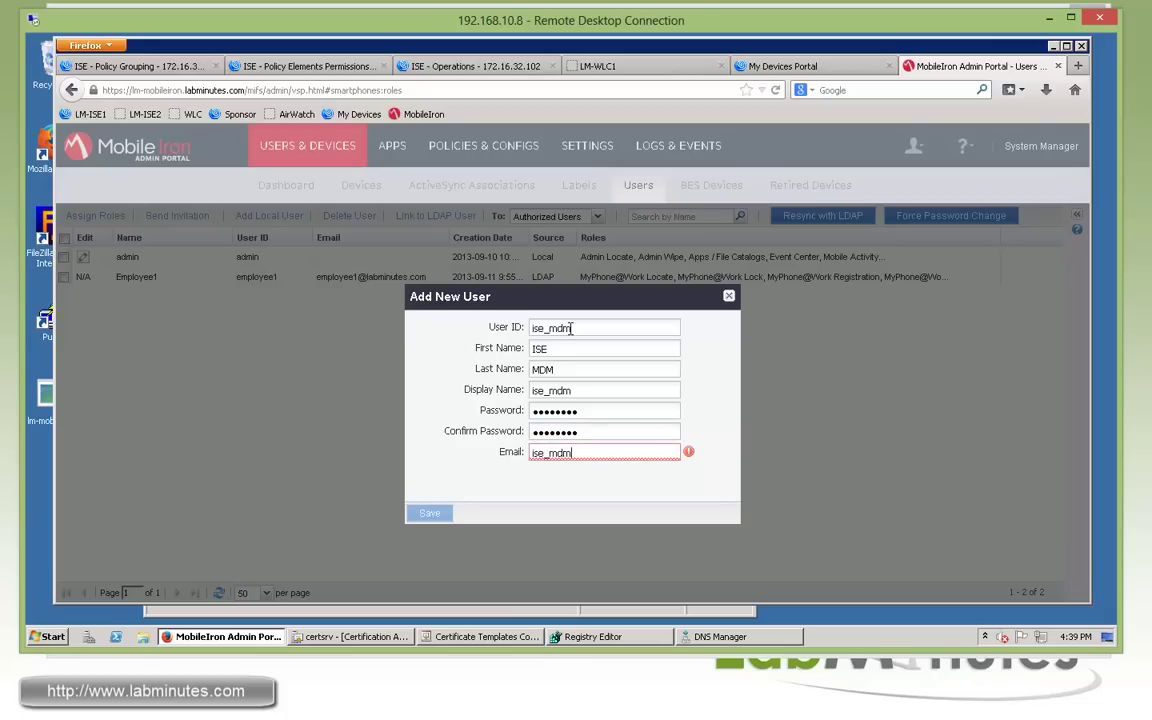
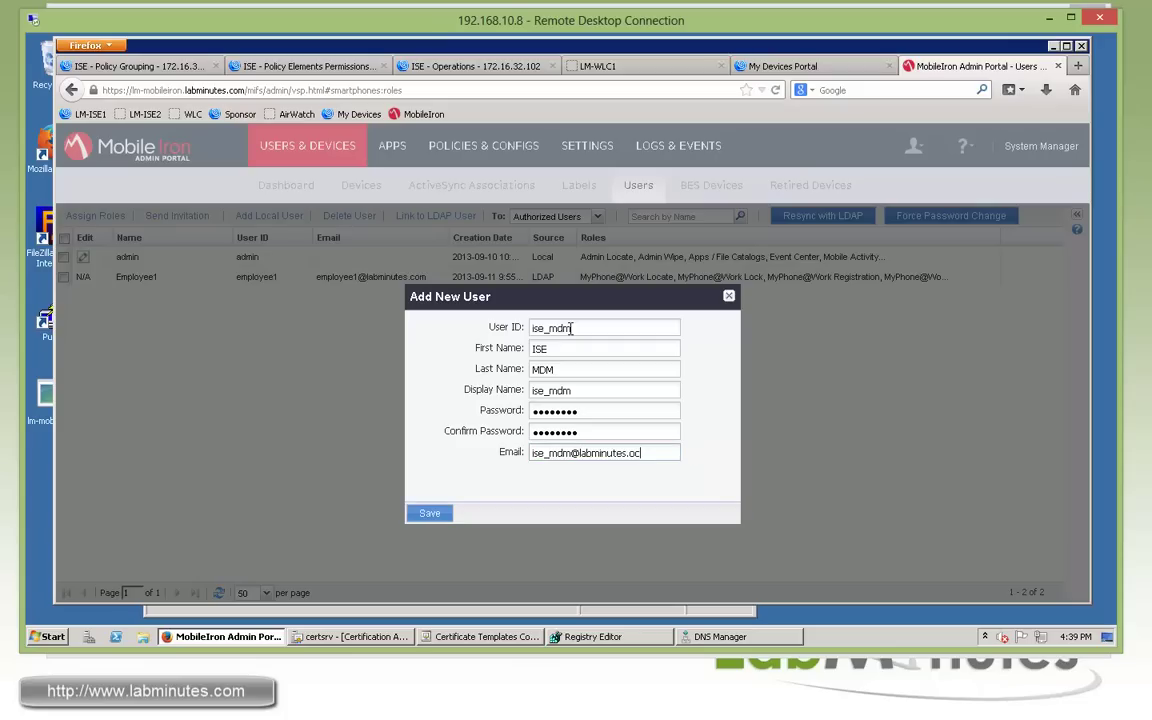
Fix the password mismatch by re-entering a new password in both fields, and save the user.
left_click(430, 513)
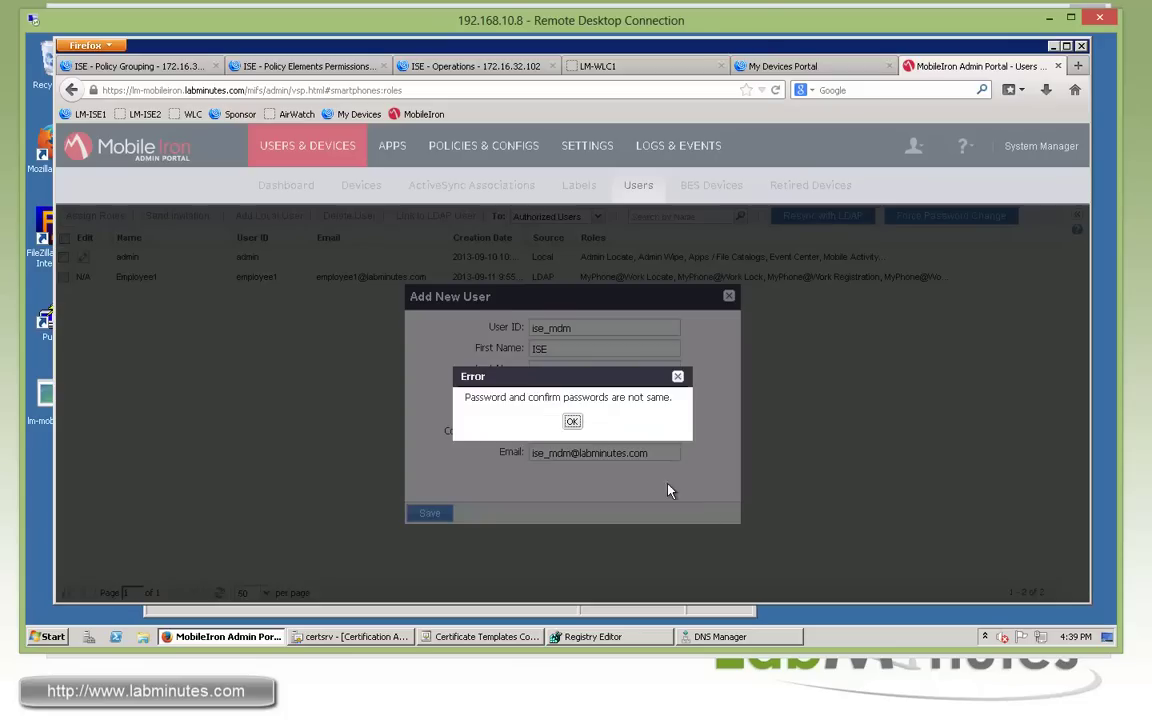
left_click(570, 419)
type("Cisco123!")
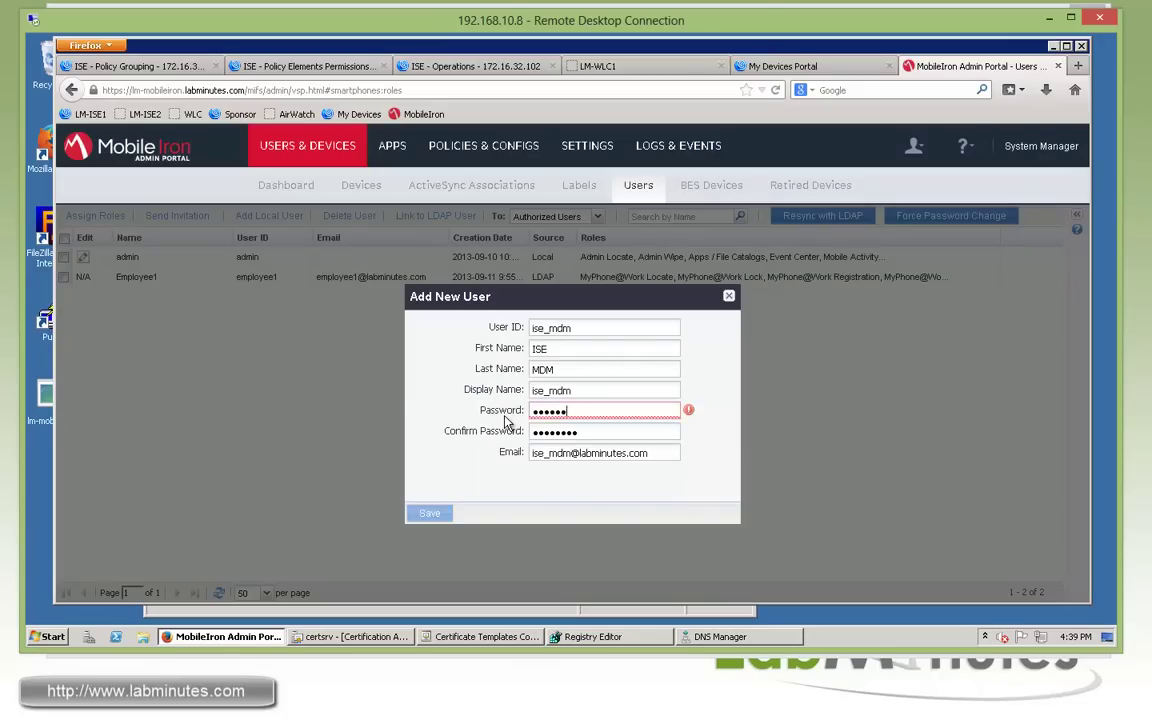
key("Tab")
type("Cisco123!")
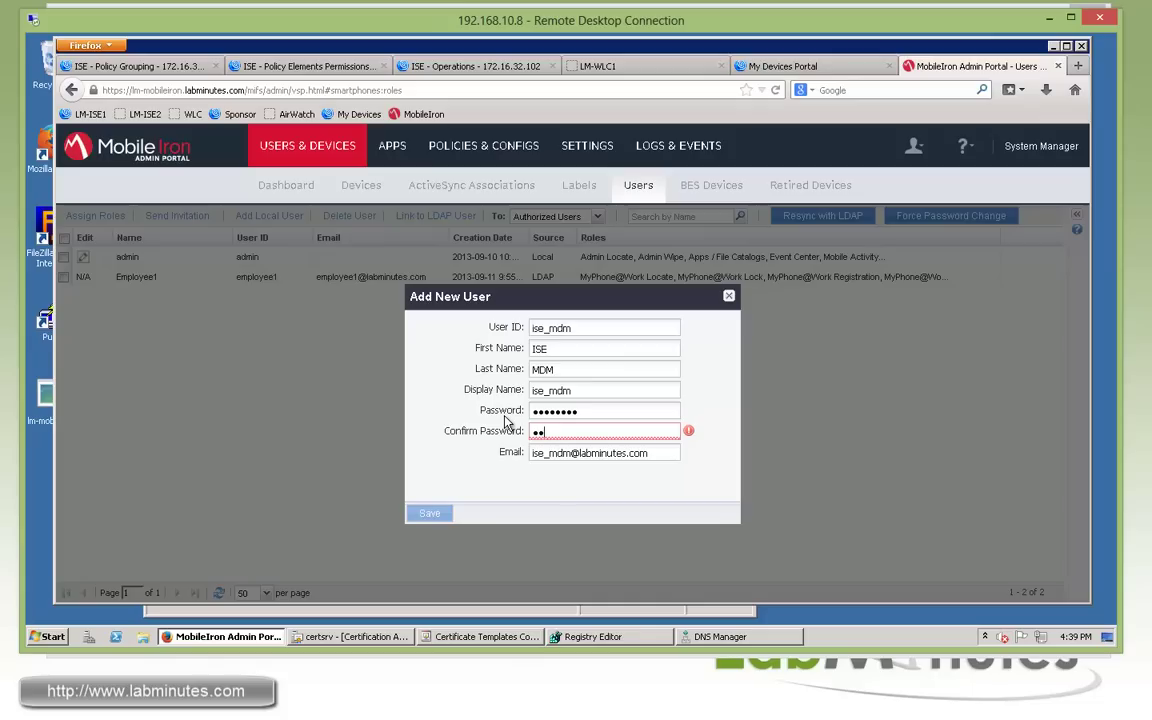
left_click(440, 514)
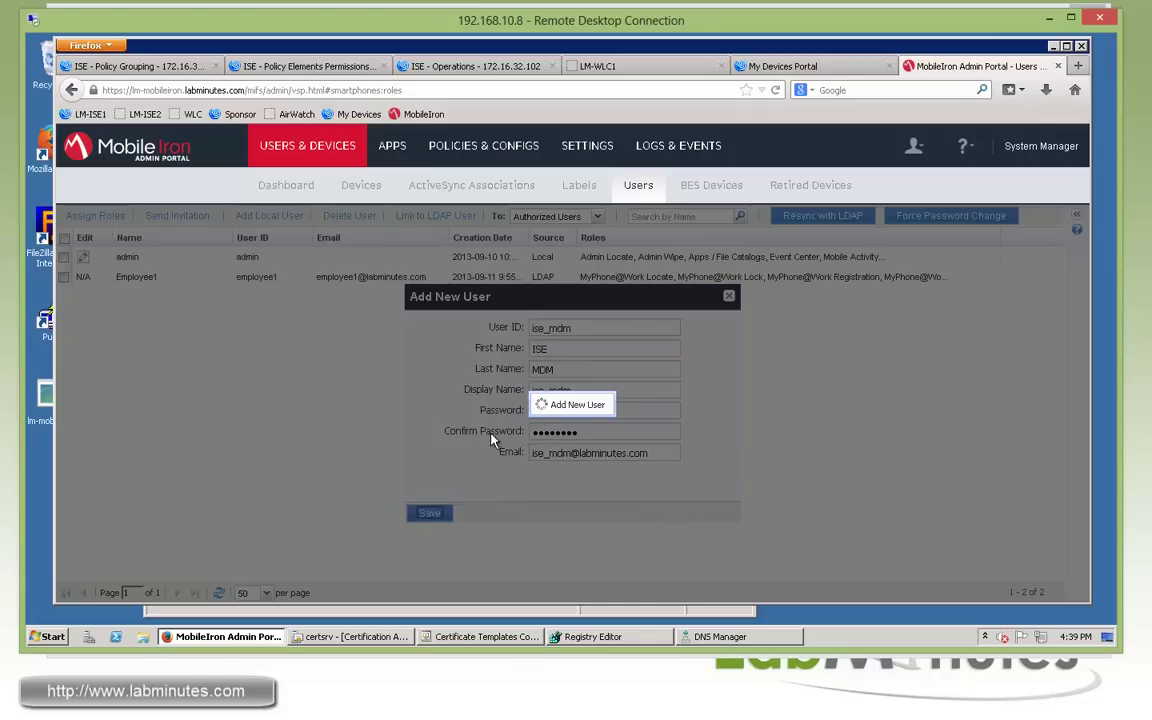
left_click(573, 422)
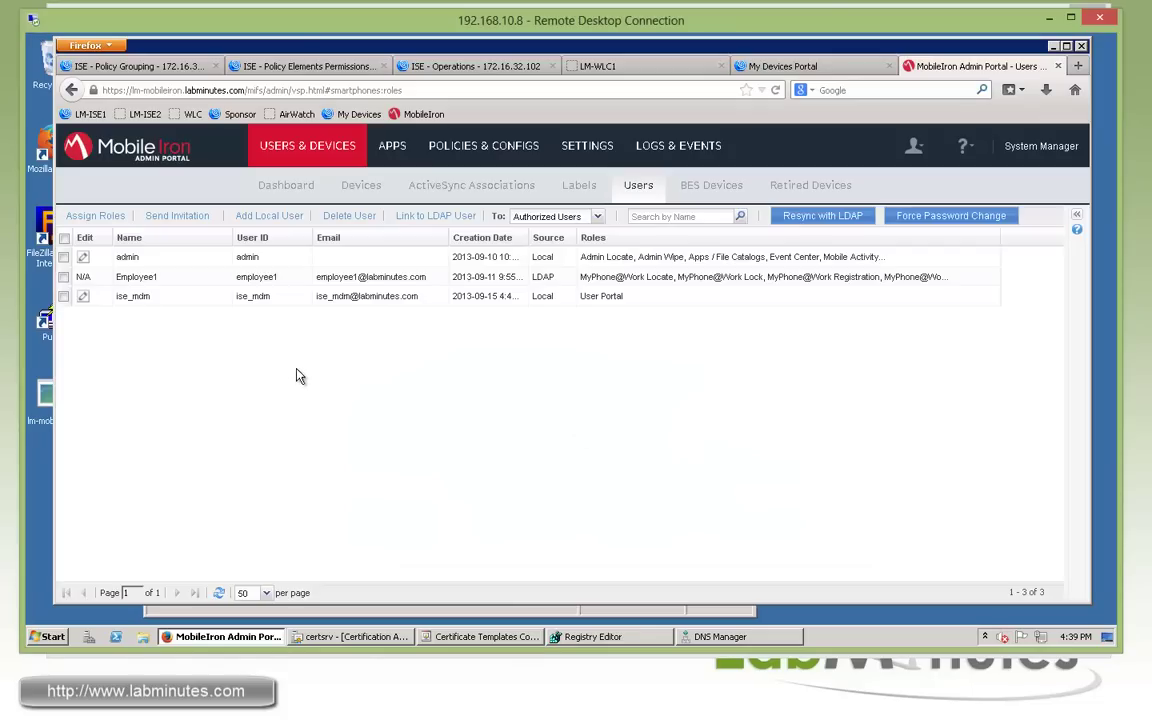
Replace the ise_mdm user's User Portal role with the API role and save.
left_click(64, 297)
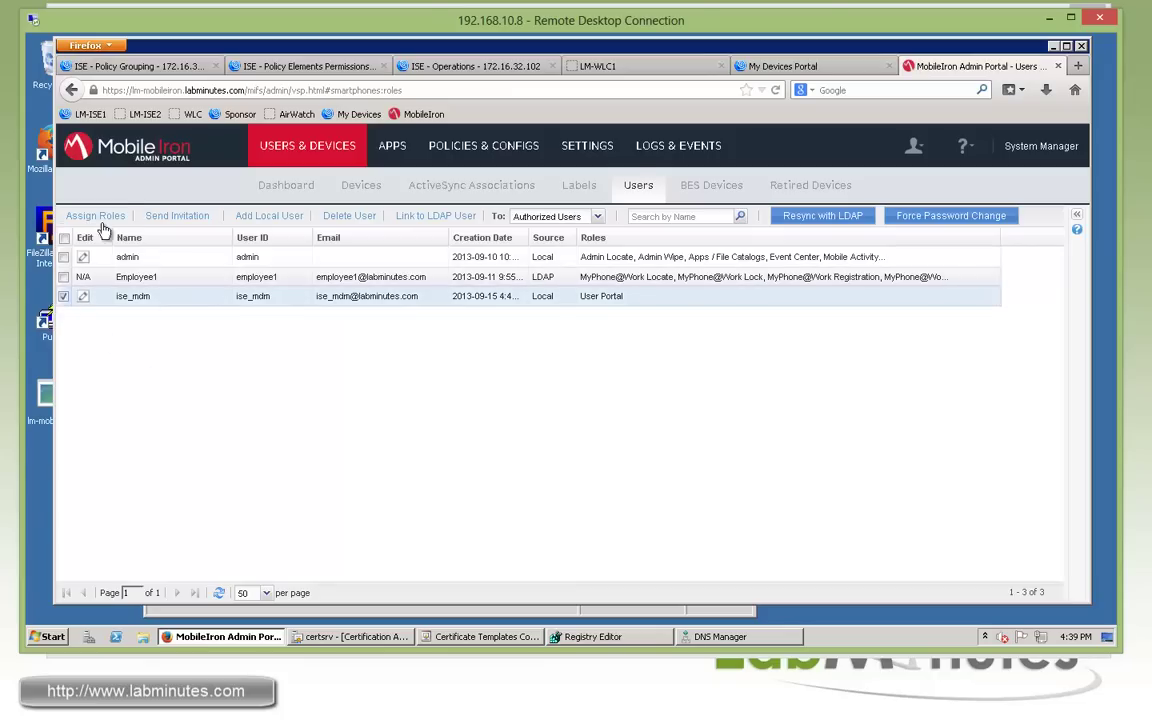
left_click(108, 216)
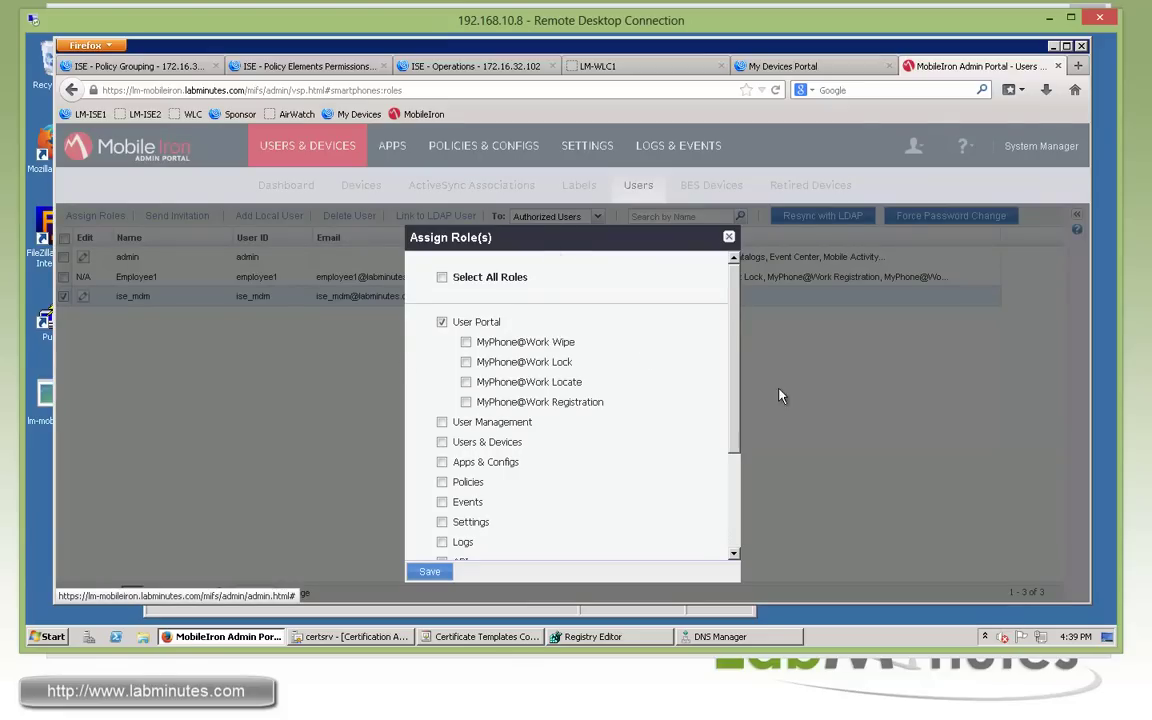
left_click(442, 322)
scroll(733, 375, "down", 3)
left_click(452, 431)
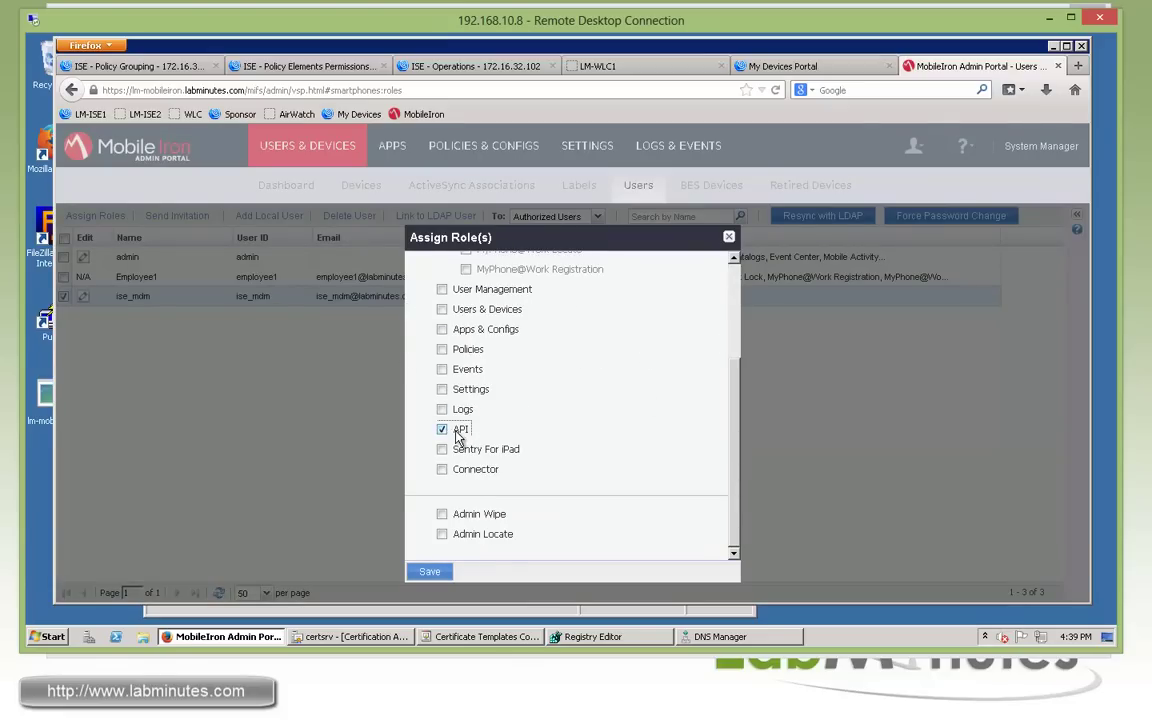
left_click(432, 571)
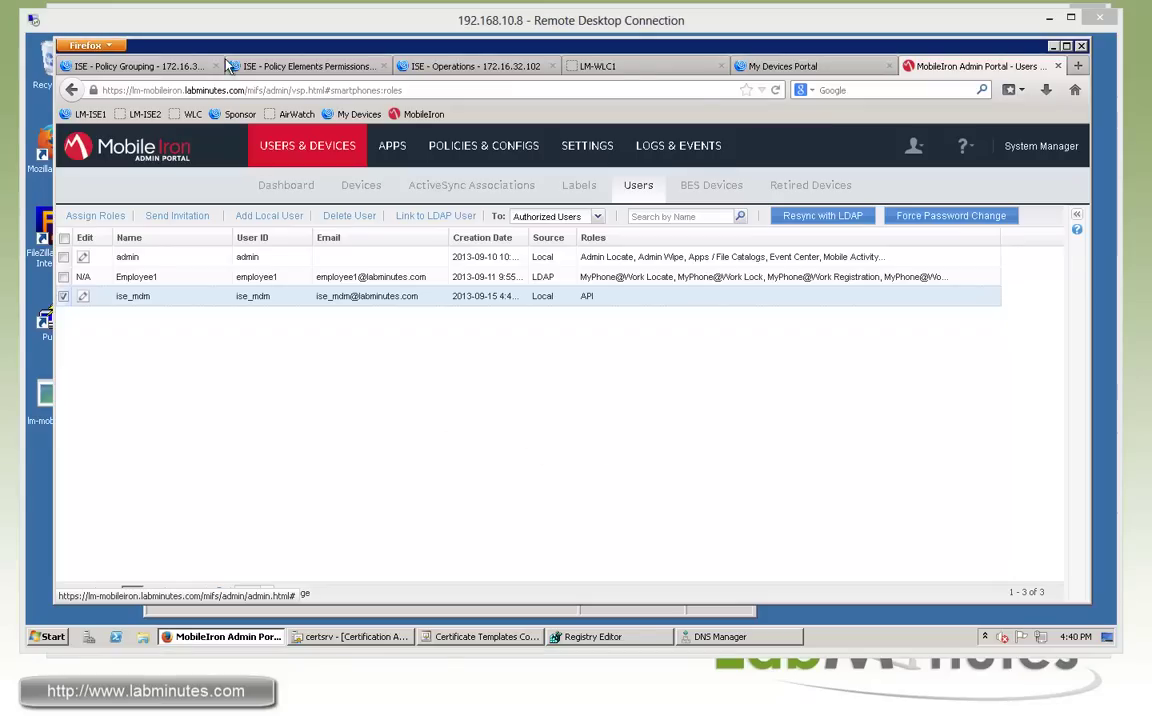
Go to Administration > System > Certificates > Certificate Store in ISE.
left_click(163, 67)
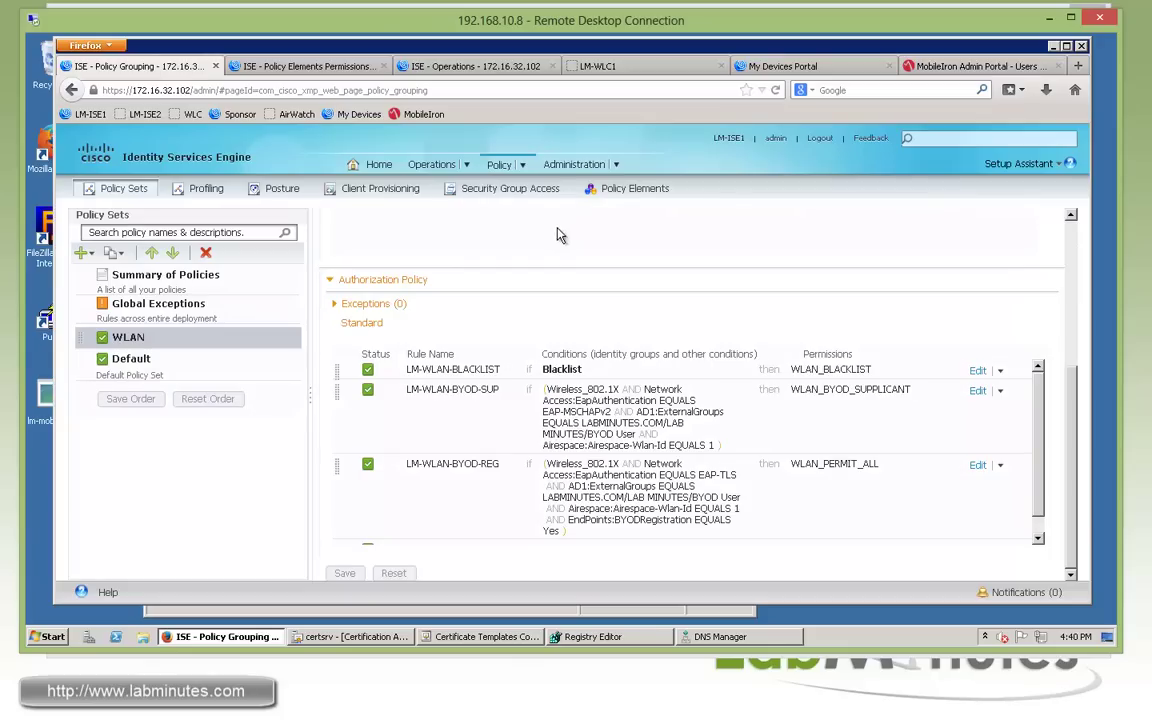
mouse_move(617, 163)
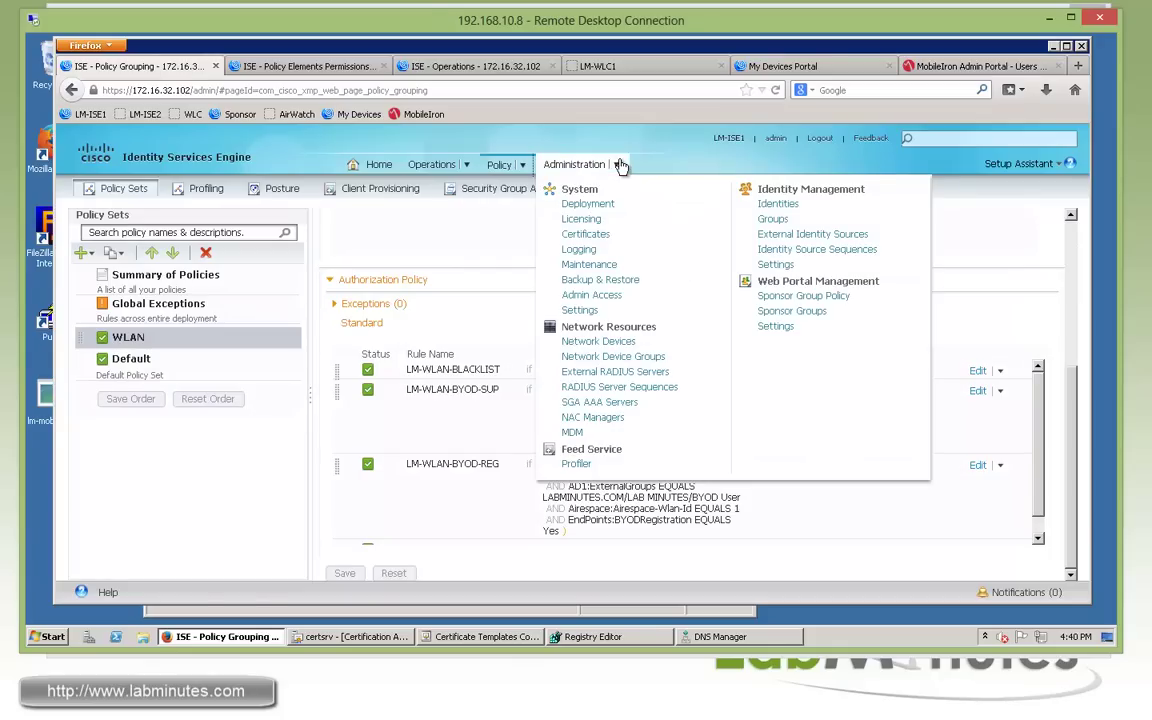
left_click(586, 234)
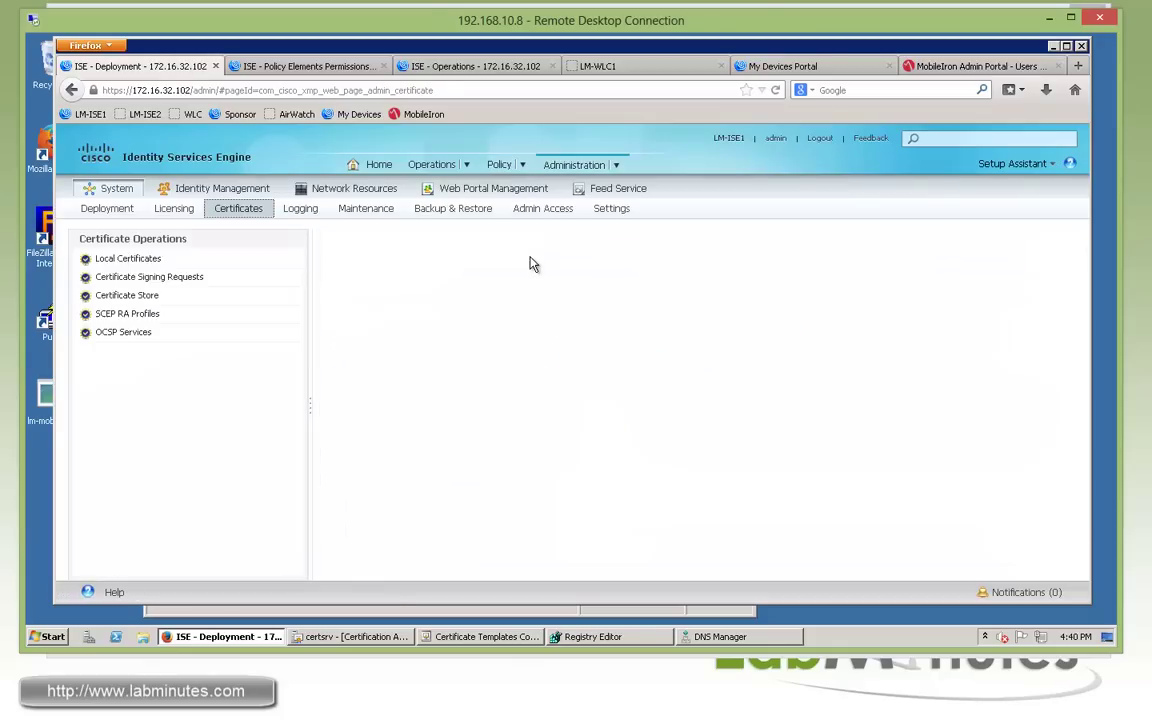
mouse_move(604, 178)
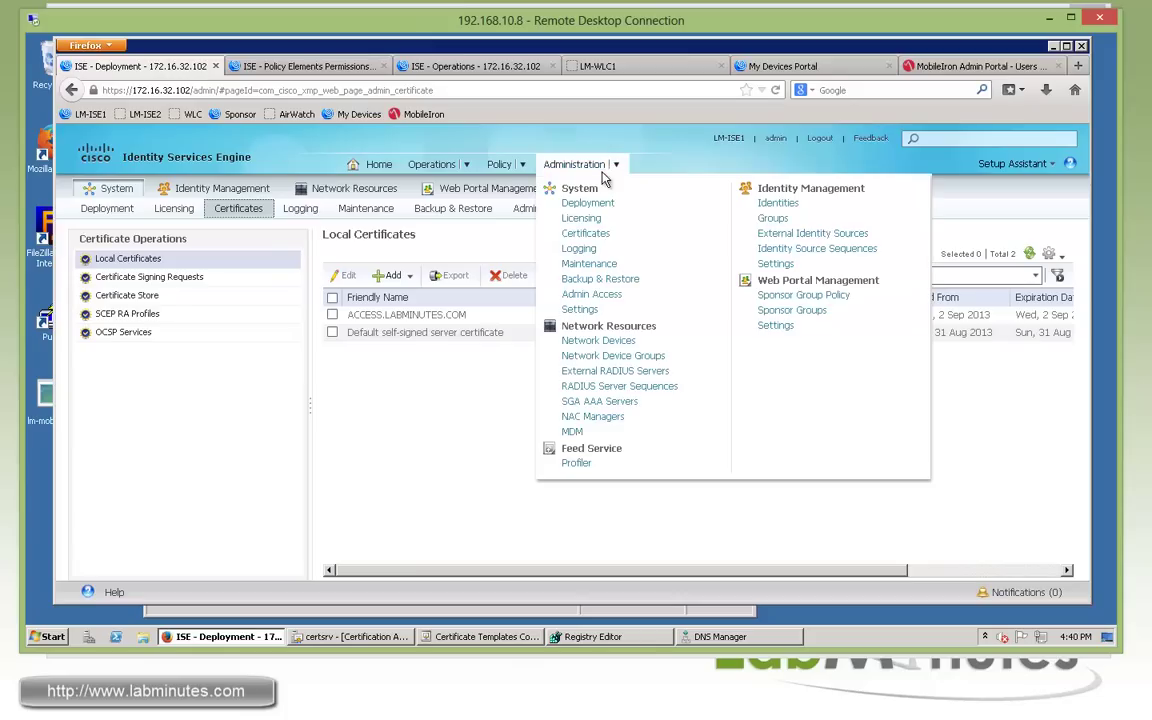
left_click(124, 295)
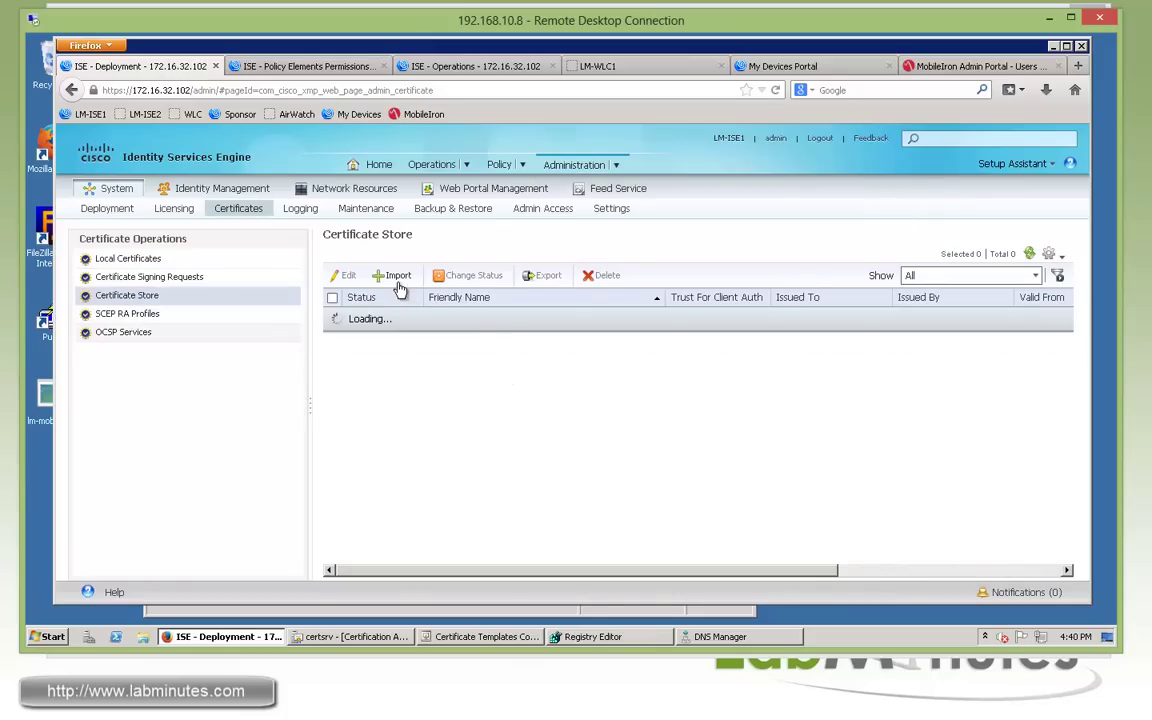
Import the lm-mobileiron.labminutes.com certificate with a friendly name, trusted for client authentication.
left_click(390, 275)
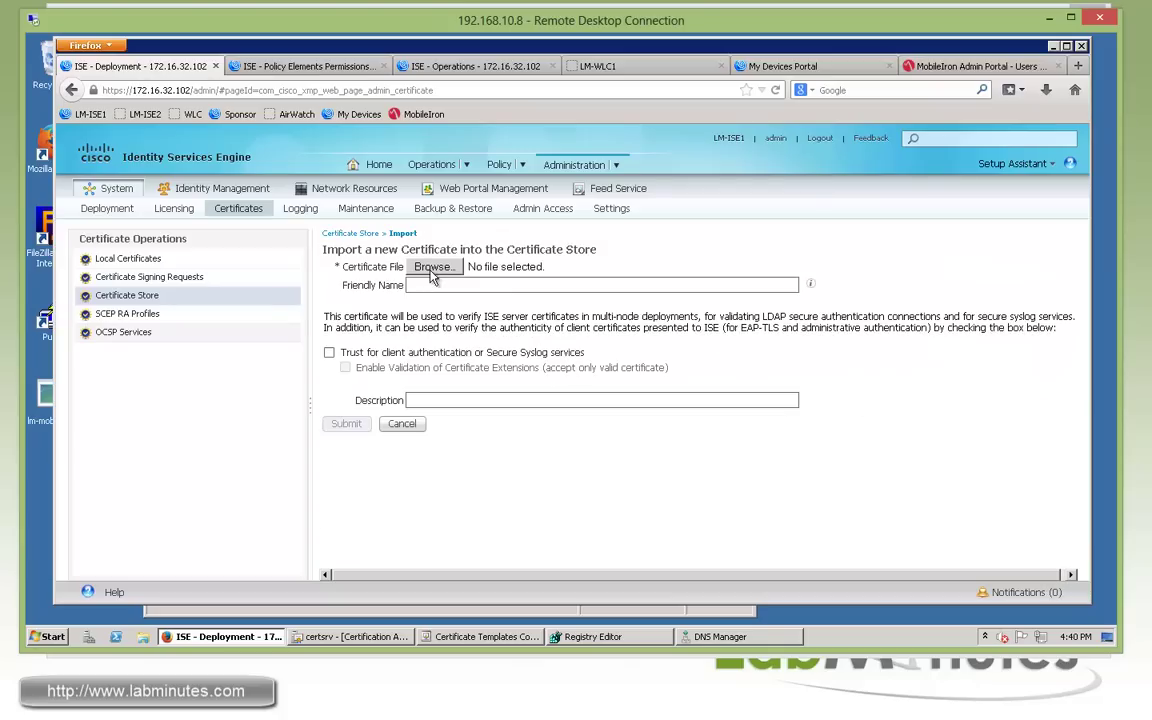
left_click(384, 258)
scroll(535, 158, "down", 5)
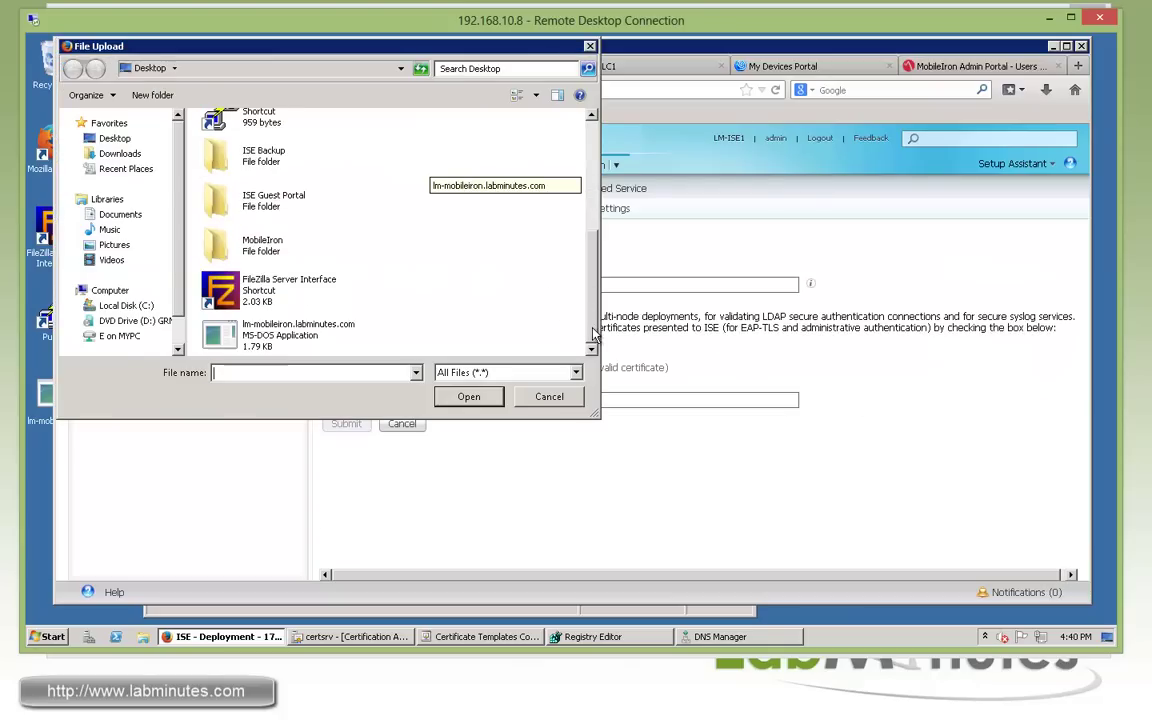
left_click(293, 338)
left_click(296, 326)
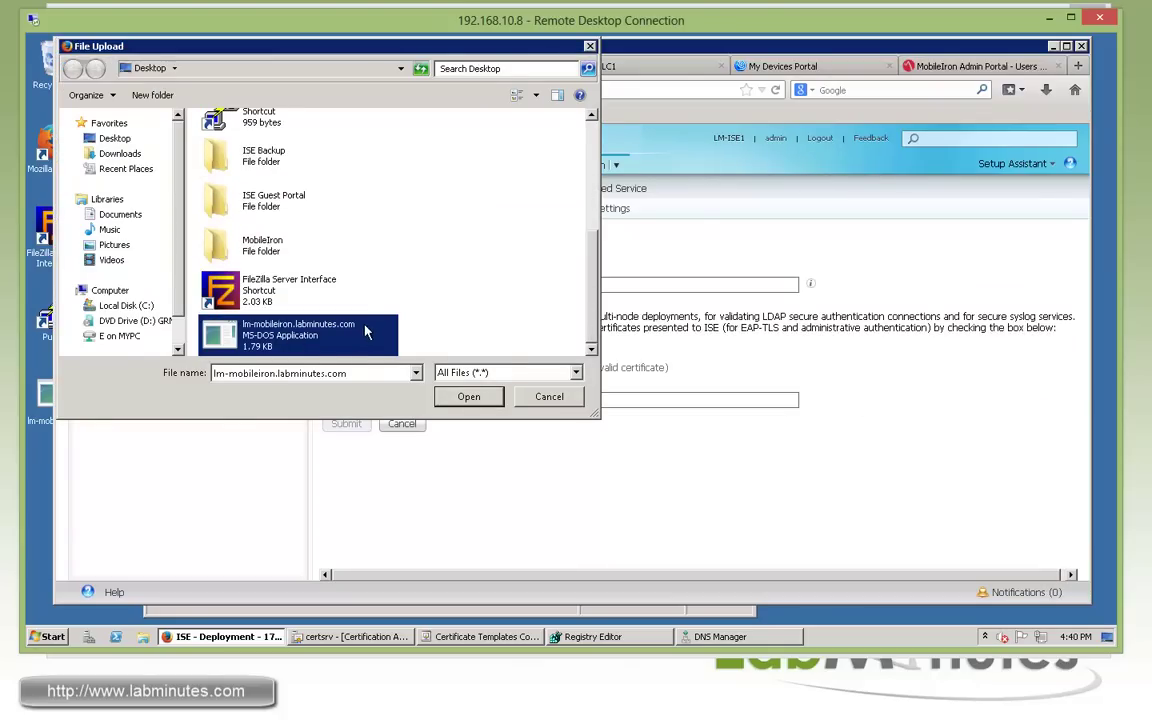
key("Escape")
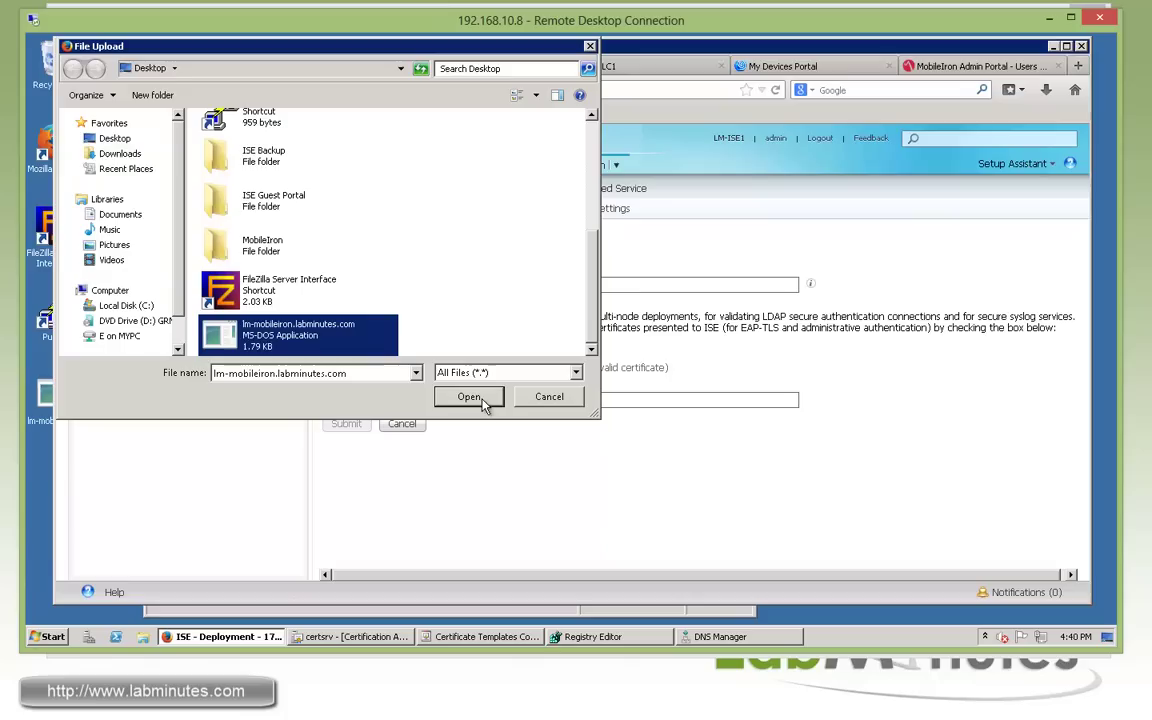
left_click(469, 397)
left_click(476, 287)
type("lm-mobileiron.labminutes.com")
left_click(329, 352)
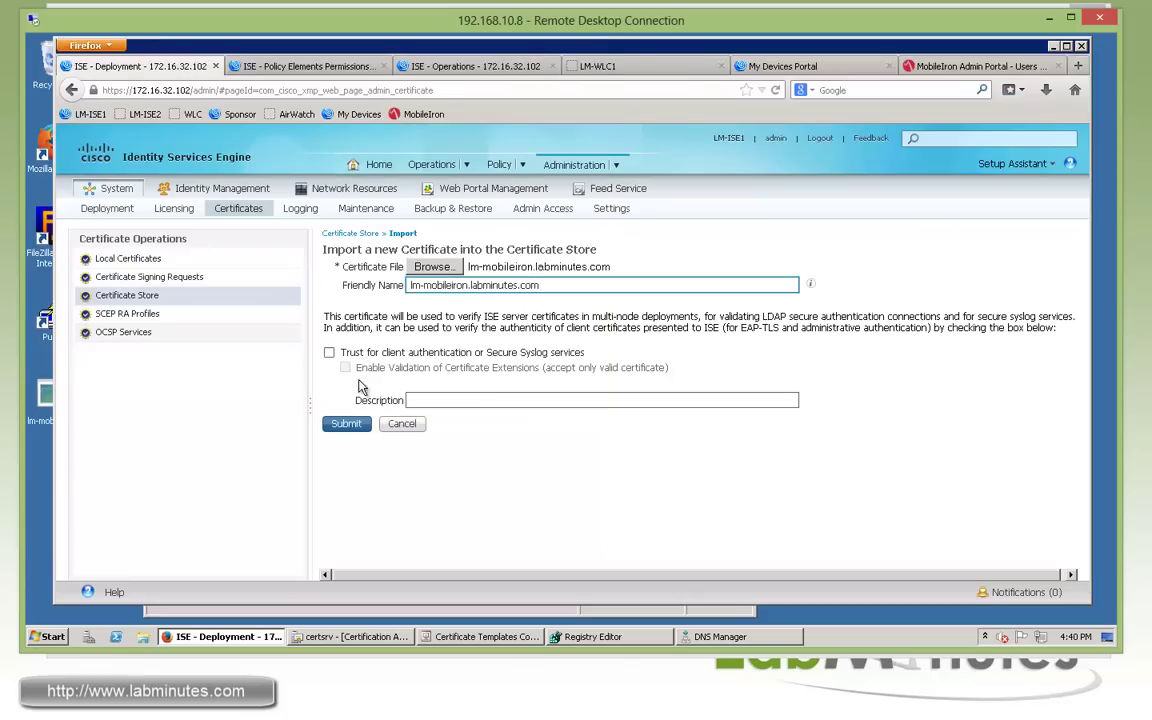
left_click(346, 423)
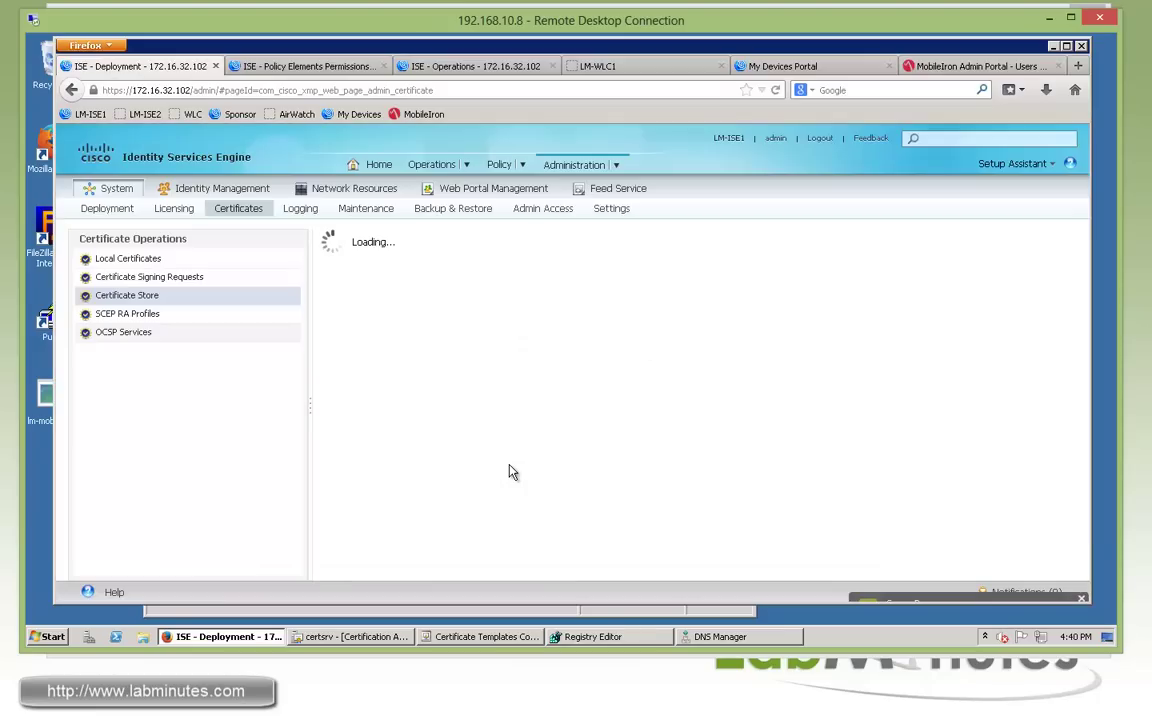
Check the new certificate's issued-to and friendly names in the store list.
left_click_drag(878, 438, 784, 442)
left_click_drag(558, 438, 435, 442)
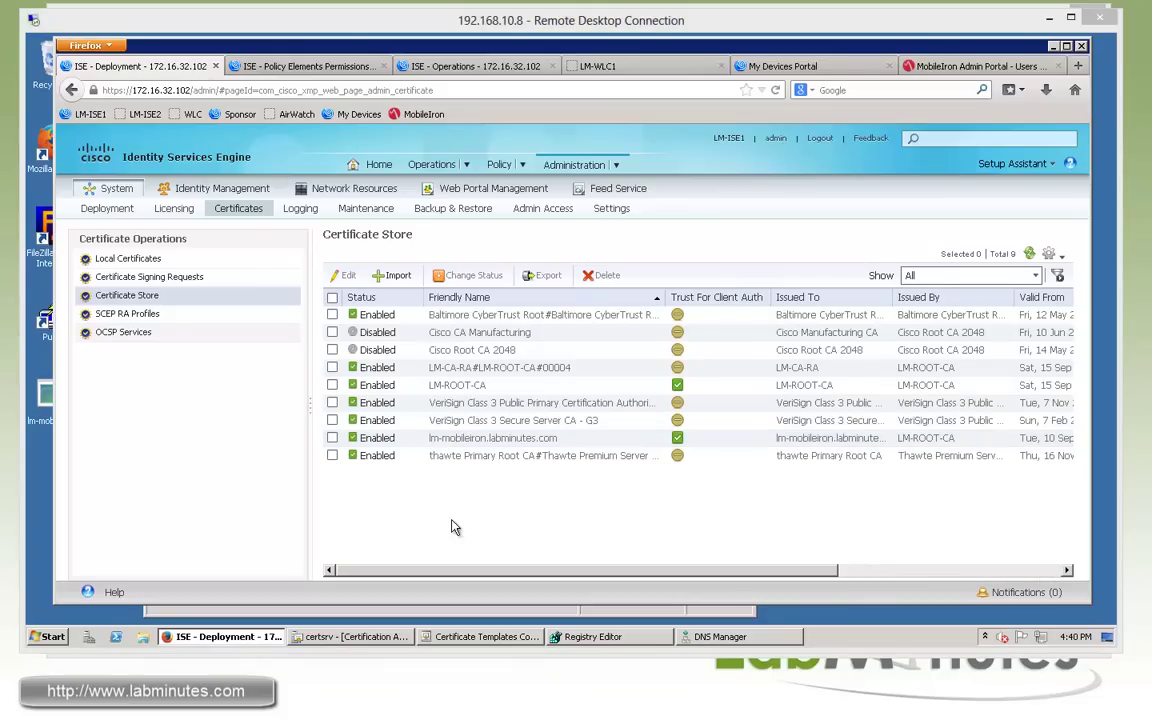
left_click(400, 478)
mouse_move(617, 165)
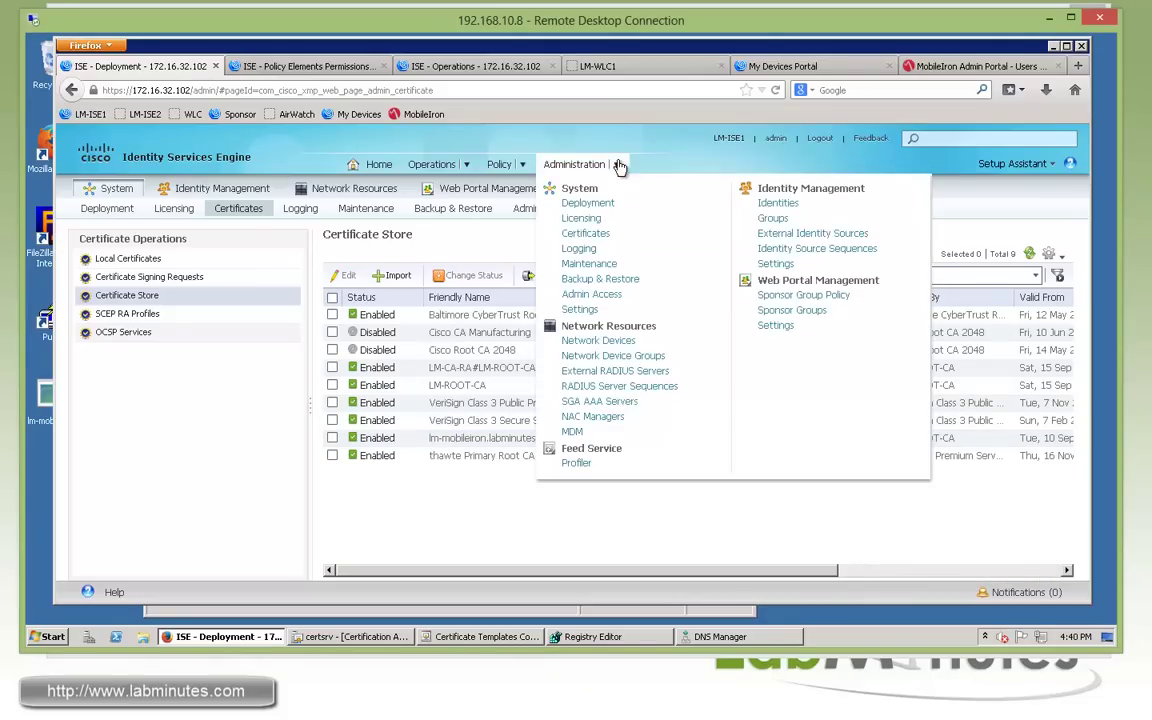
Add a new MDM server named LM-MOBILEIRON with host lm-mobileiron.labminutes.com.
left_click(573, 433)
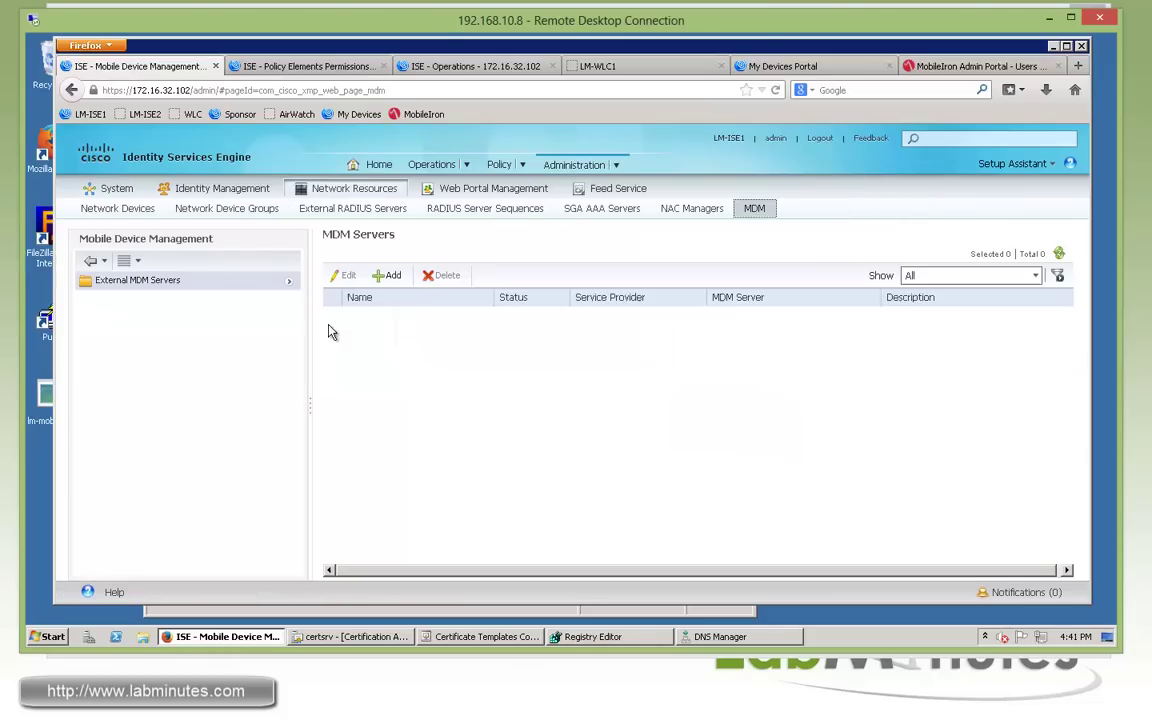
left_click(384, 273)
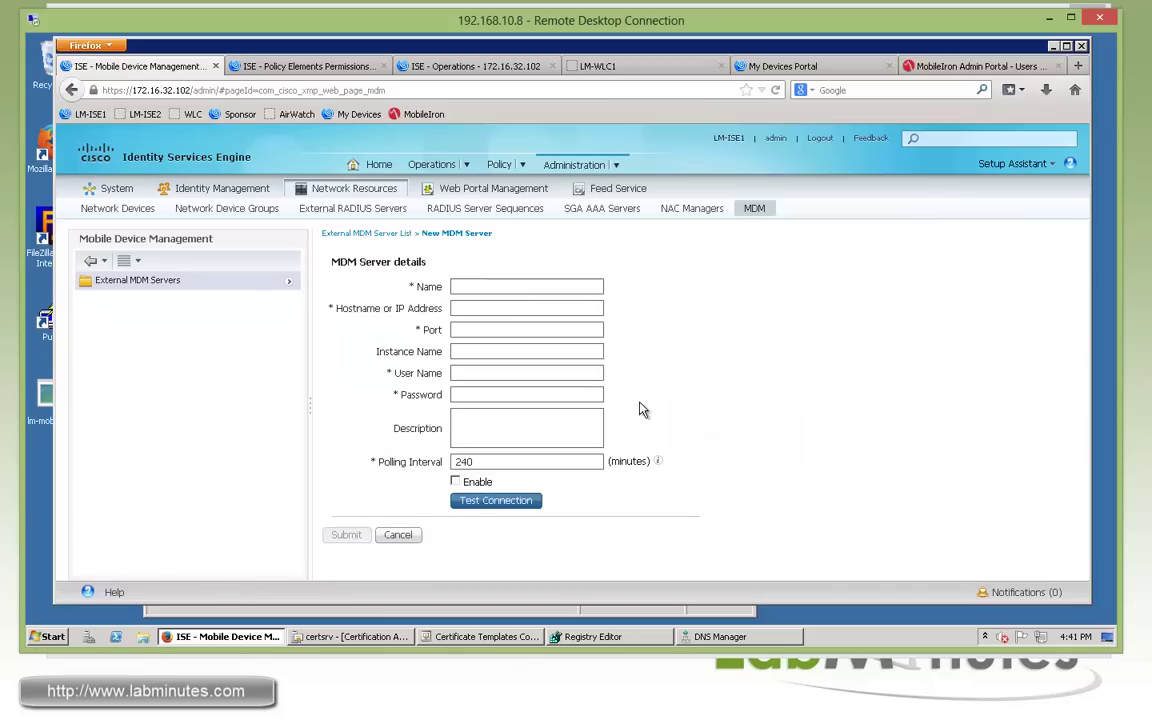
left_click(529, 287)
type("LM-MOB")
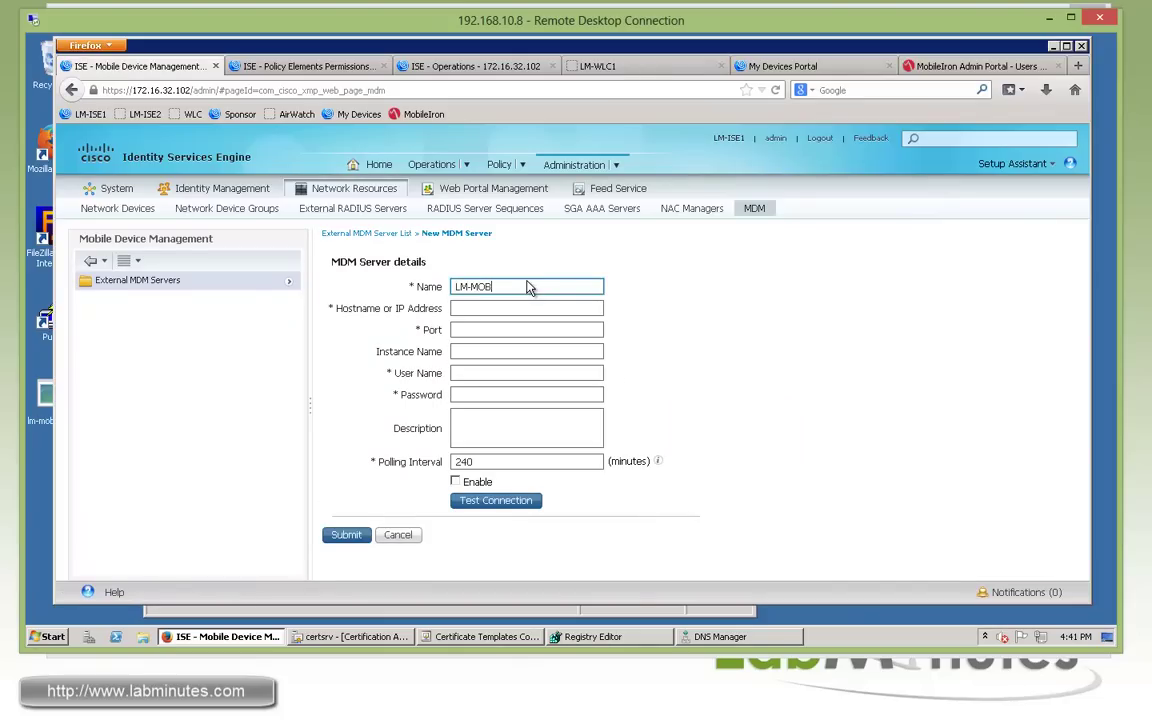
type("ILKEIRON")
left_click(506, 287)
key("BackSpace")
left_click(508, 308)
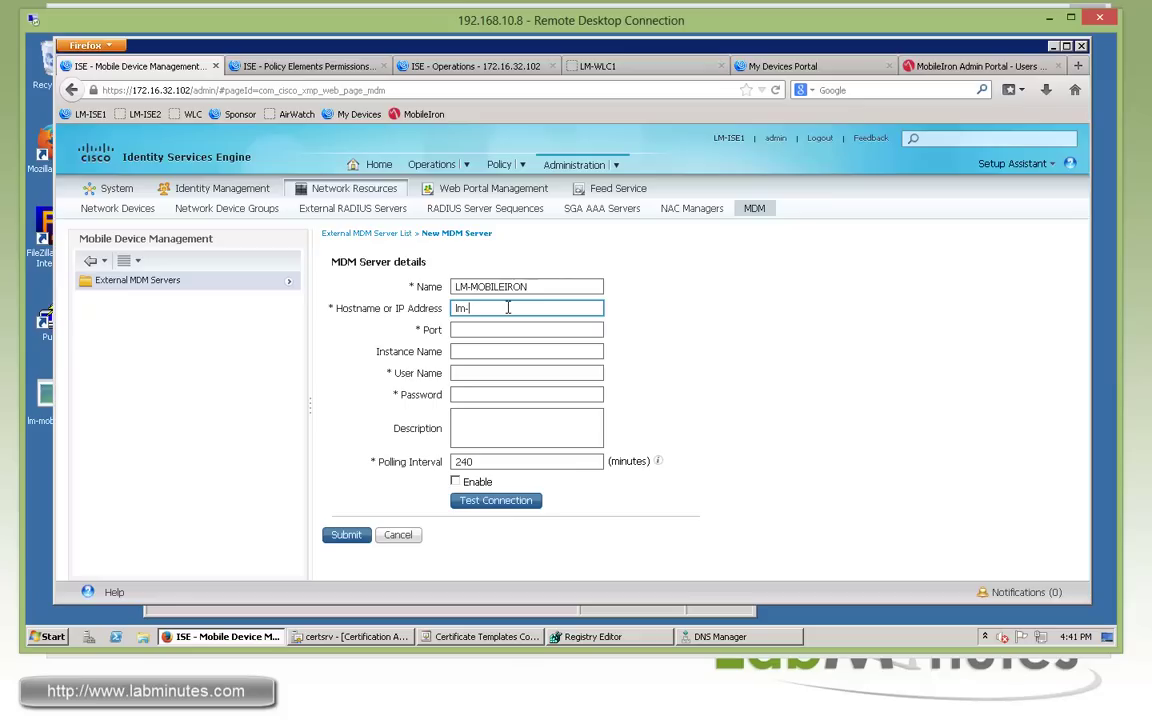
type("lm-mobileiron.labma")
type("nutes.com")
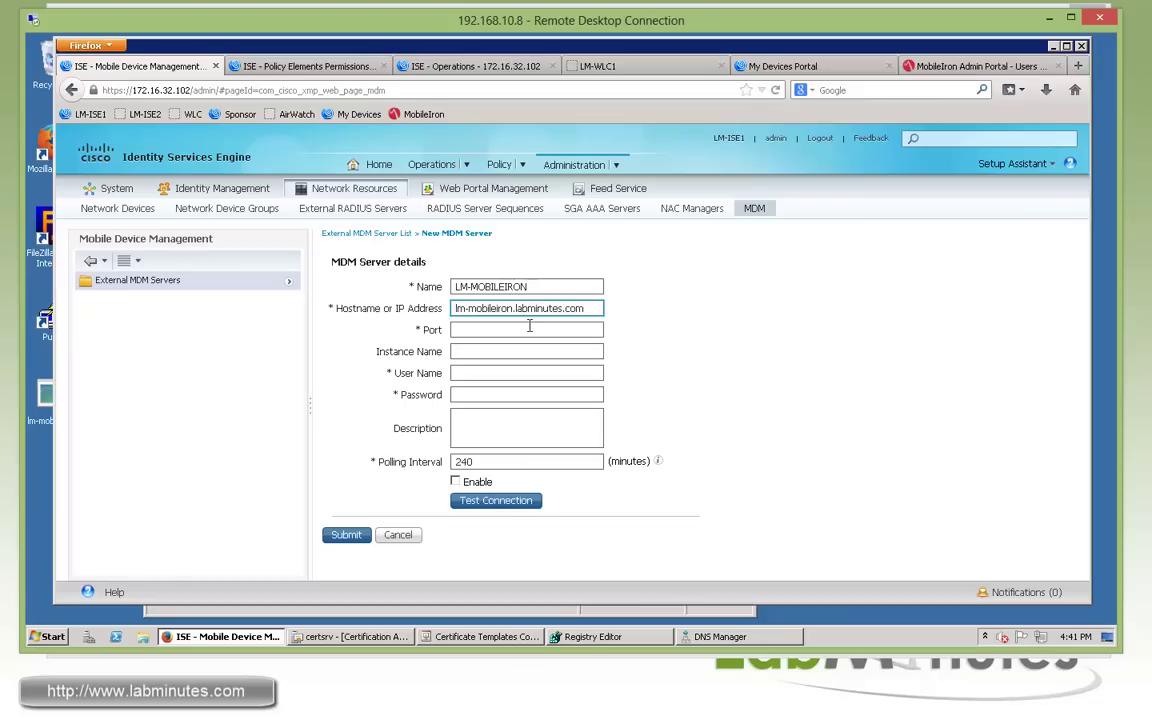
key("ctrl+a")
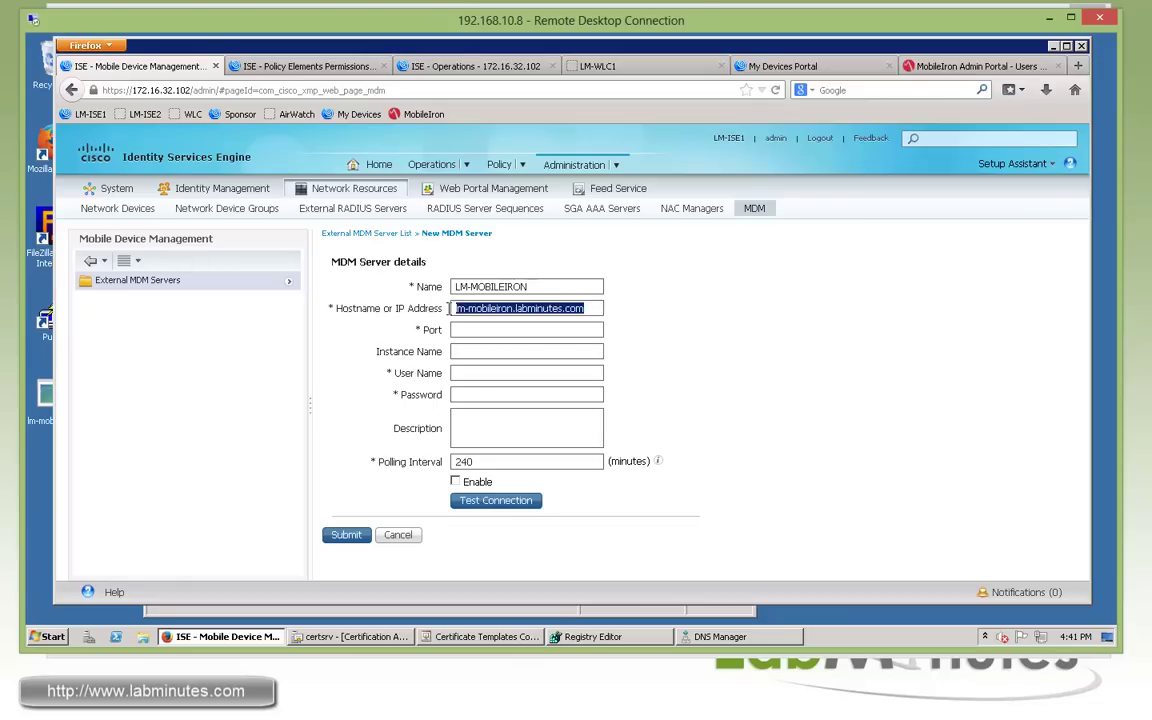
Enter port 443, leave Instance Name blank, and fill in user name ise_mdm and its password.
left_click(481, 329)
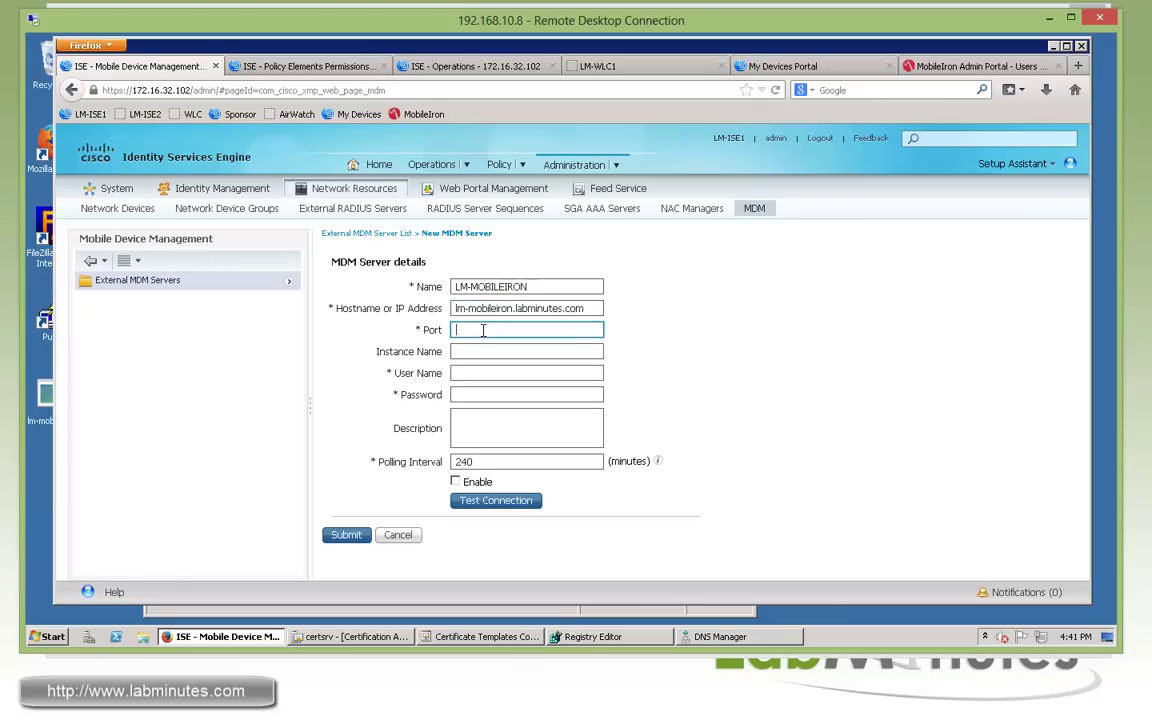
type("443")
left_click(493, 352)
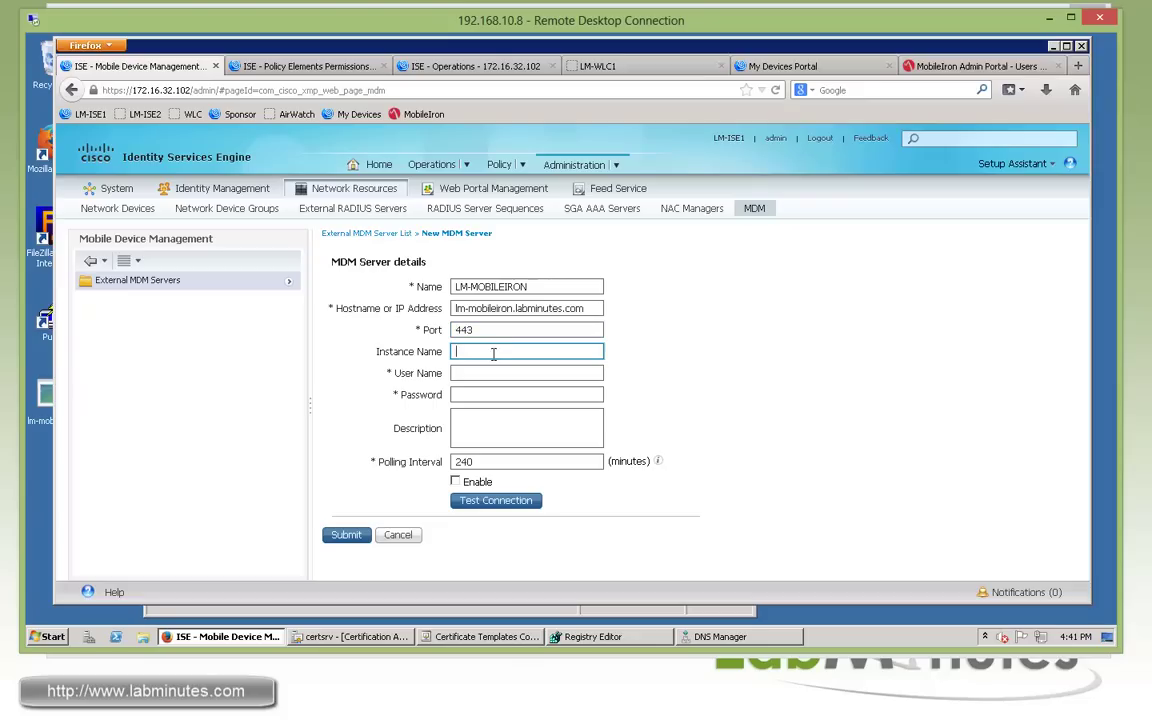
left_click(492, 372)
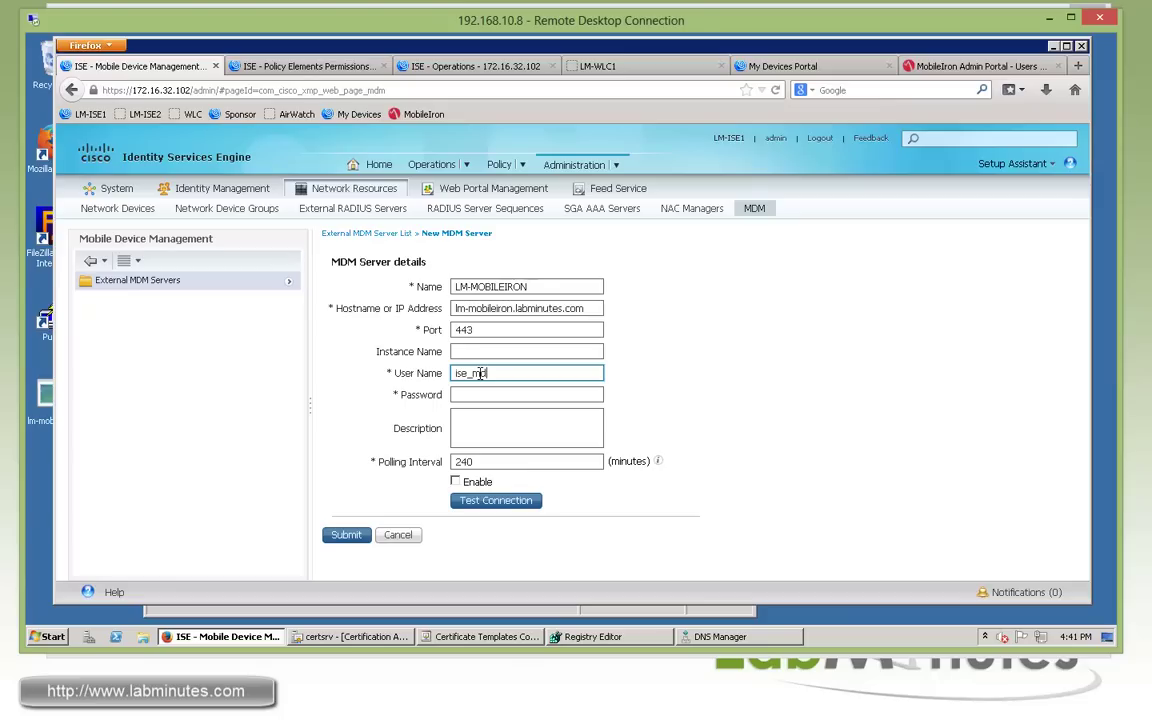
left_click(481, 394)
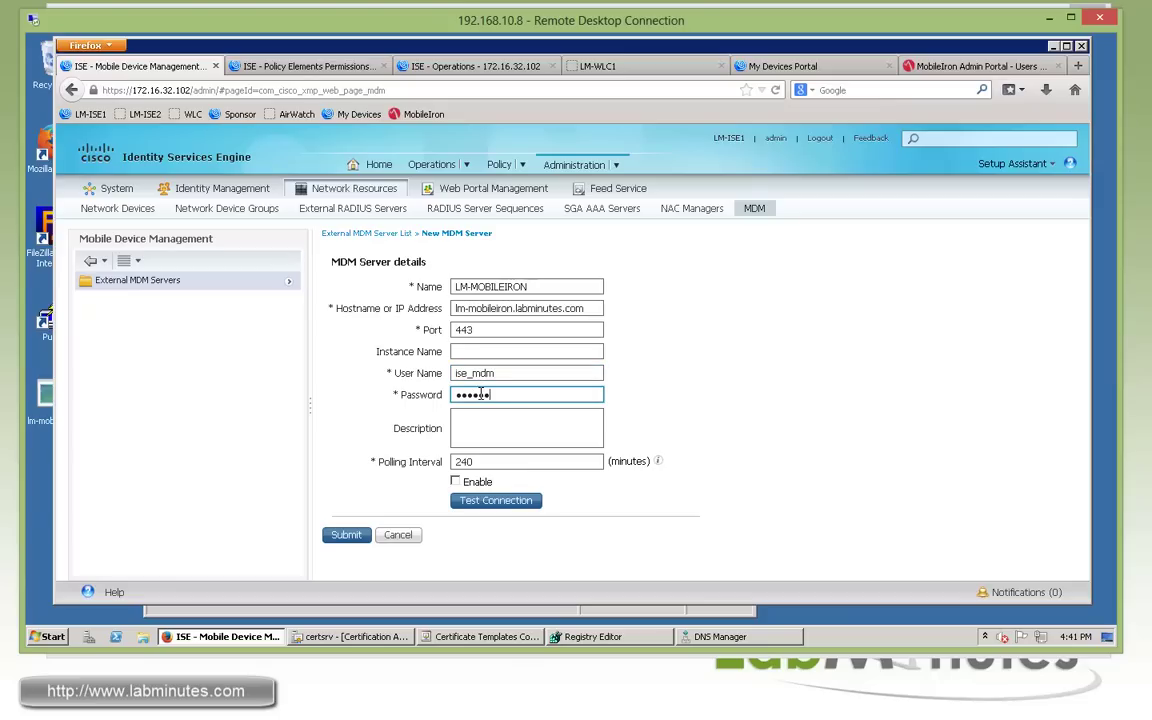
Test the LM-MOBILEIRON connection successfully, then enable and submit the MDM server.
left_click(503, 500)
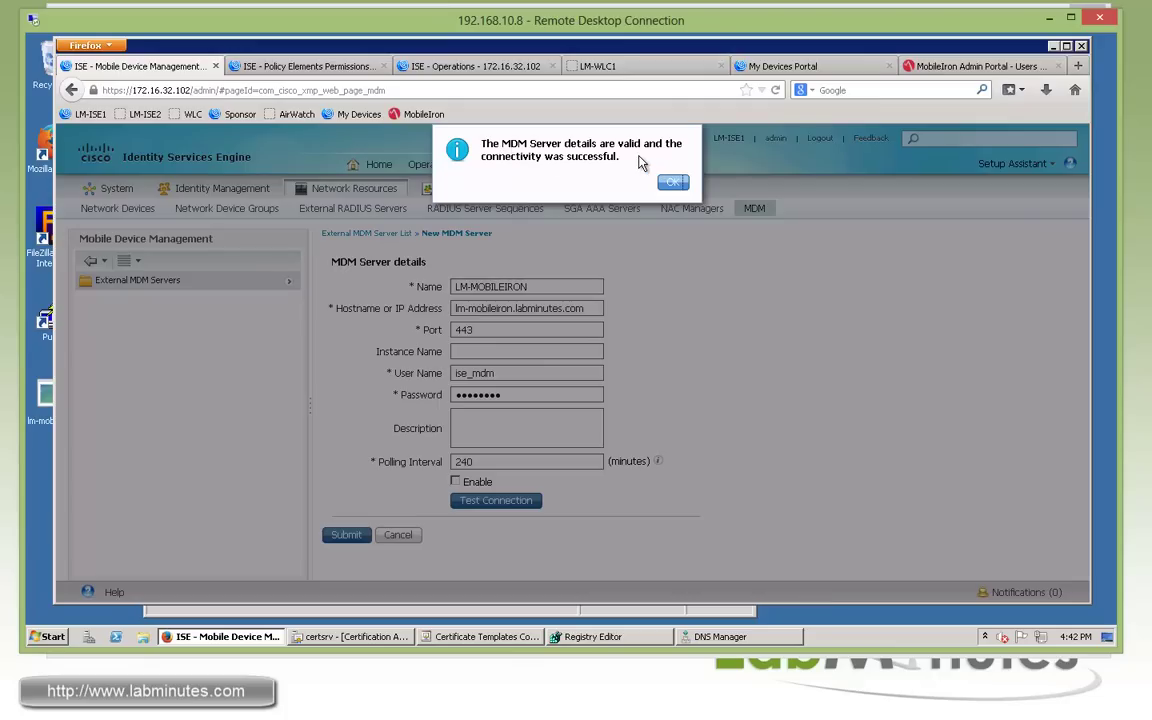
left_click(673, 182)
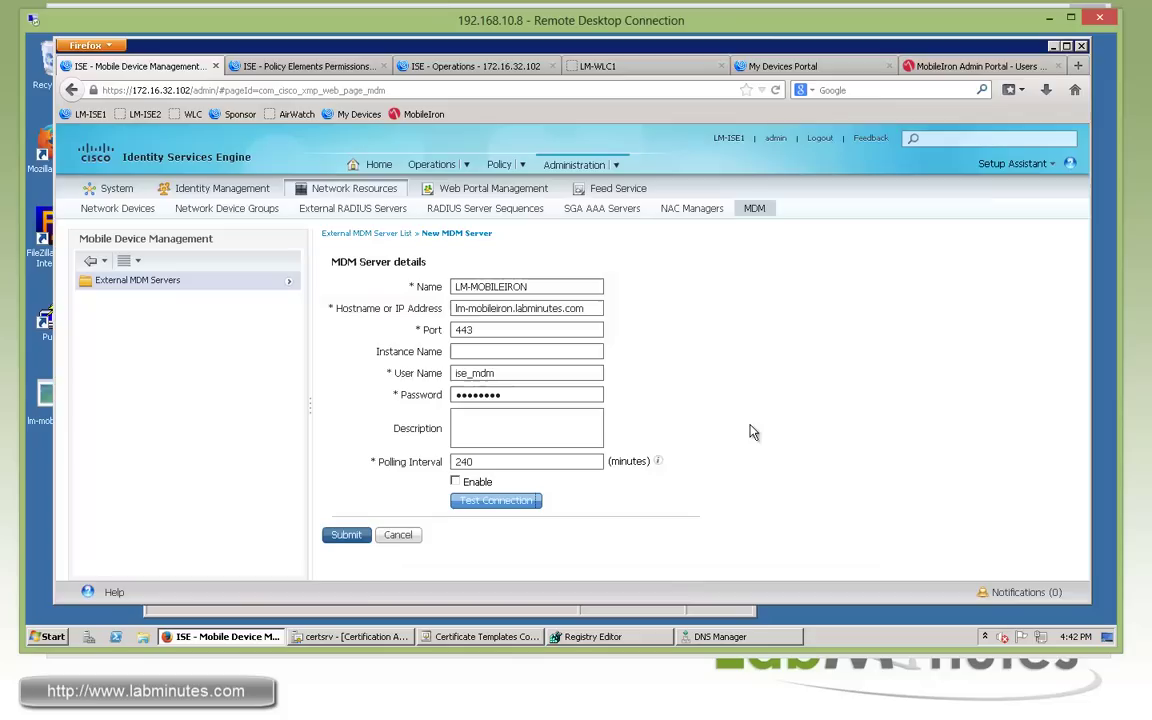
left_click(455, 482)
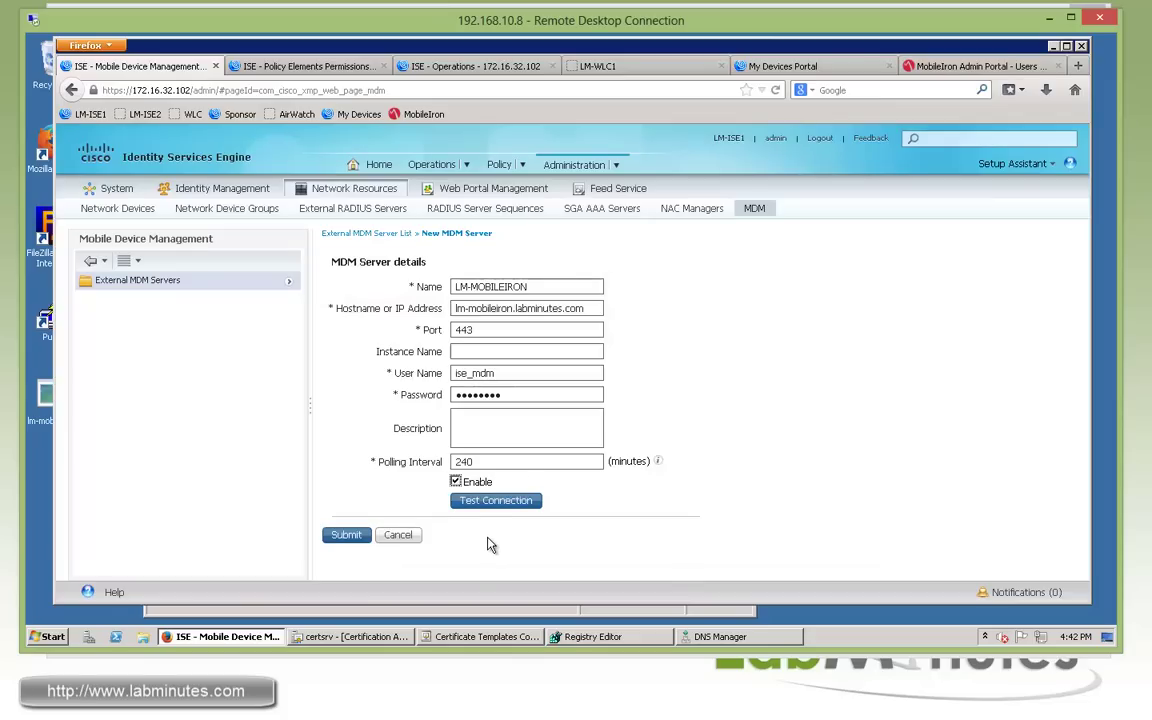
left_click(346, 535)
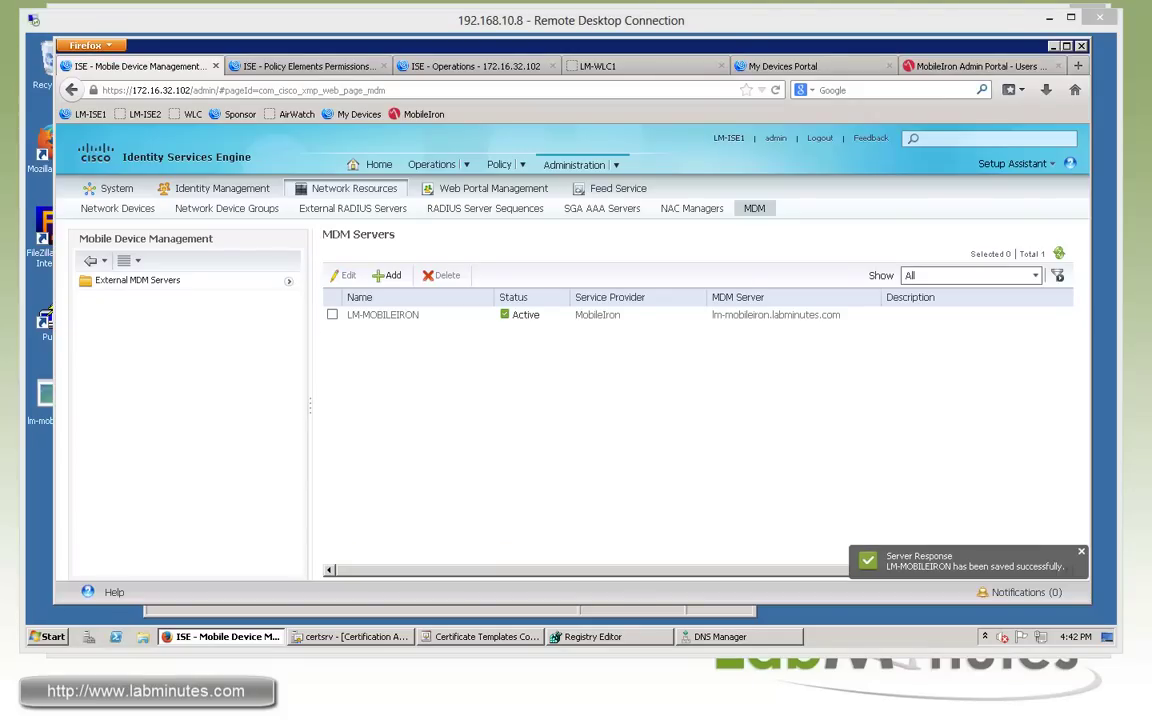
left_click(522, 166)
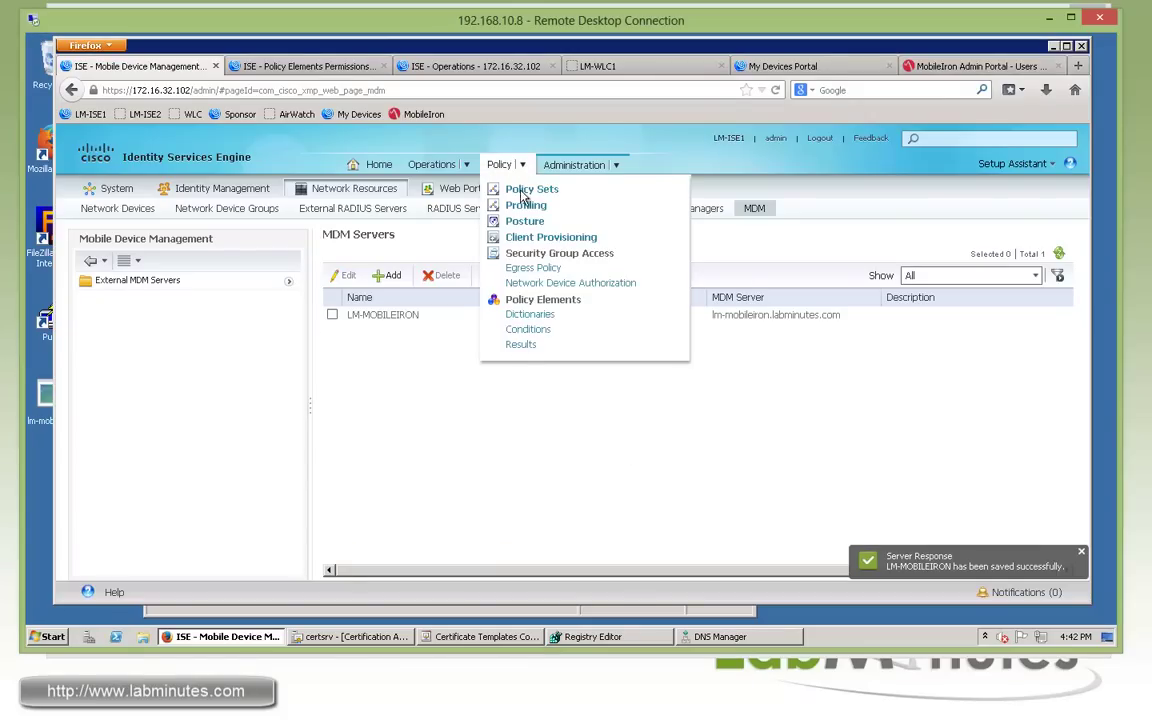
Show the 12 attributes of the System > MDM dictionary under Policy > Dictionaries.
left_click(516, 316)
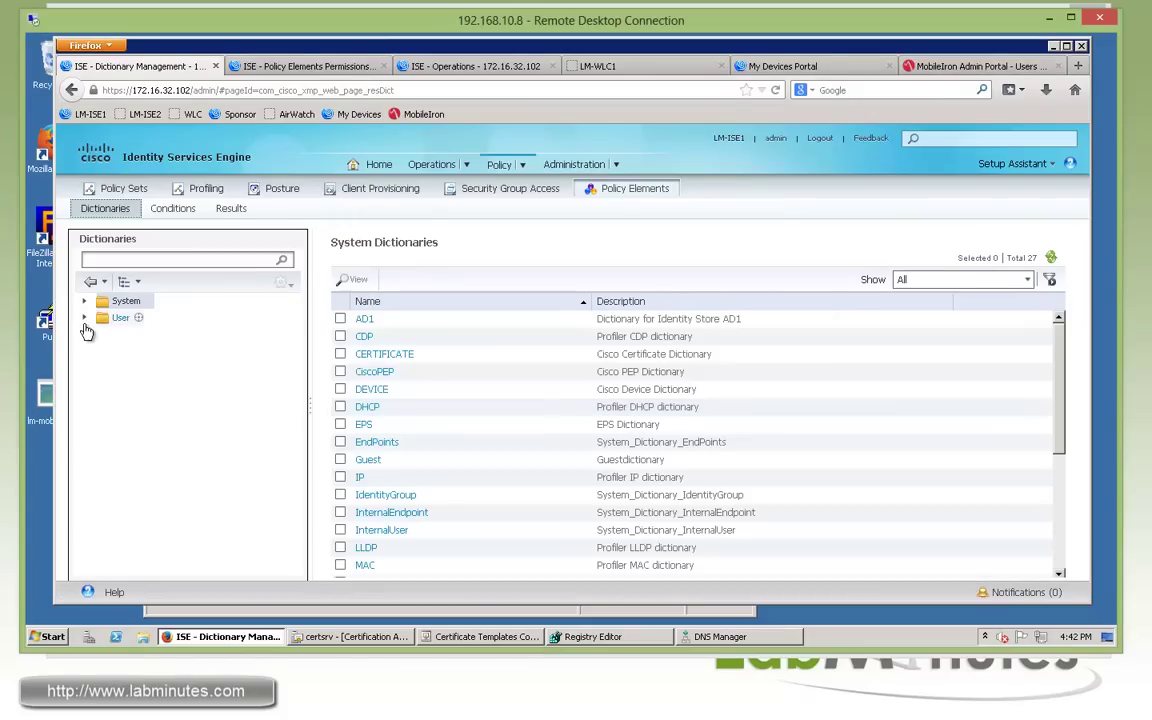
left_click(85, 301)
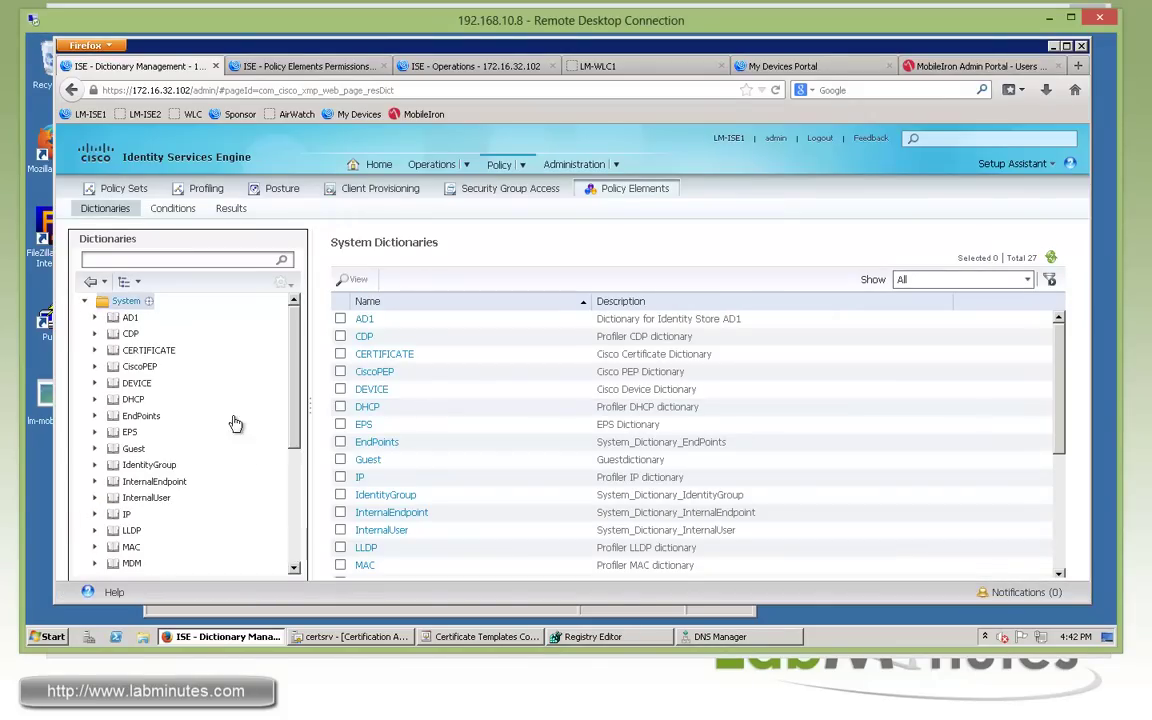
left_click(131, 563)
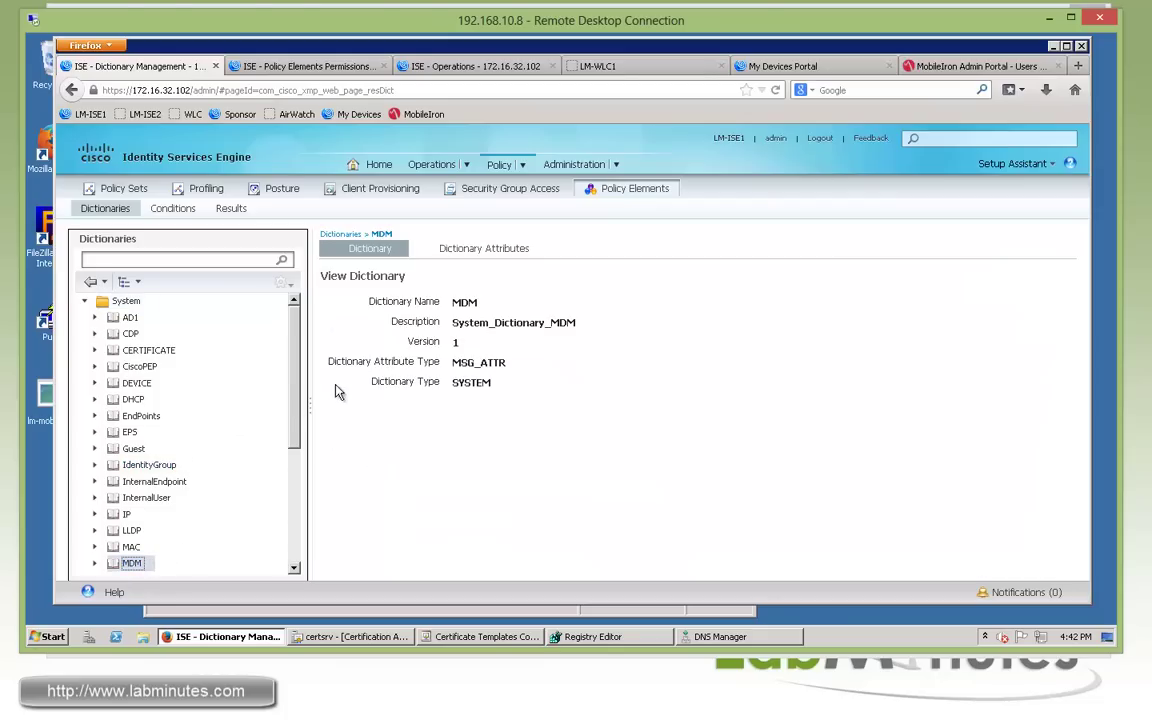
left_click(481, 252)
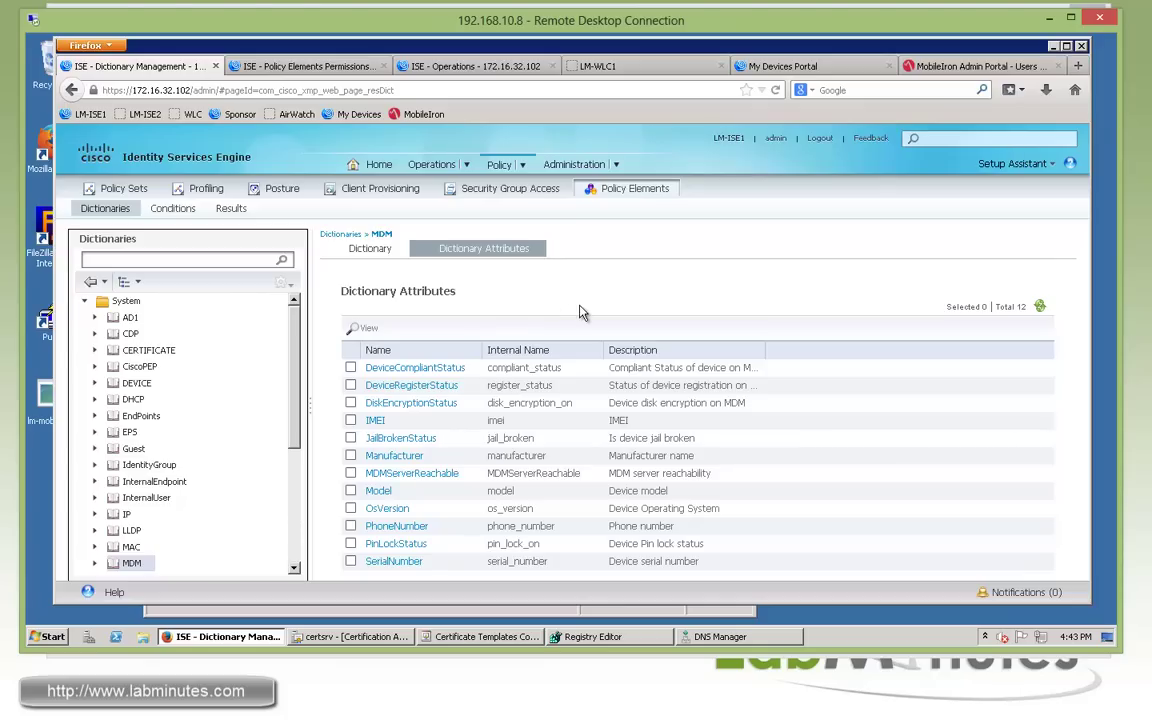
left_click(522, 166)
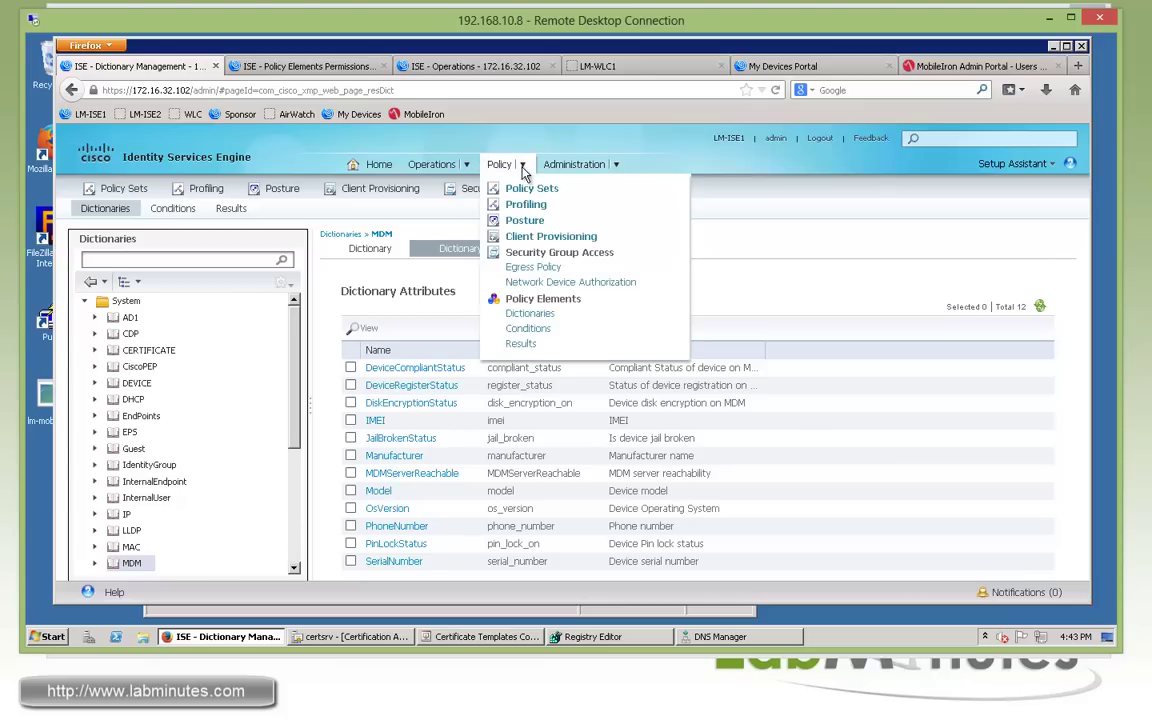
Create a new authorization profile named WLAN_MDM_NOREG.
left_click(521, 341)
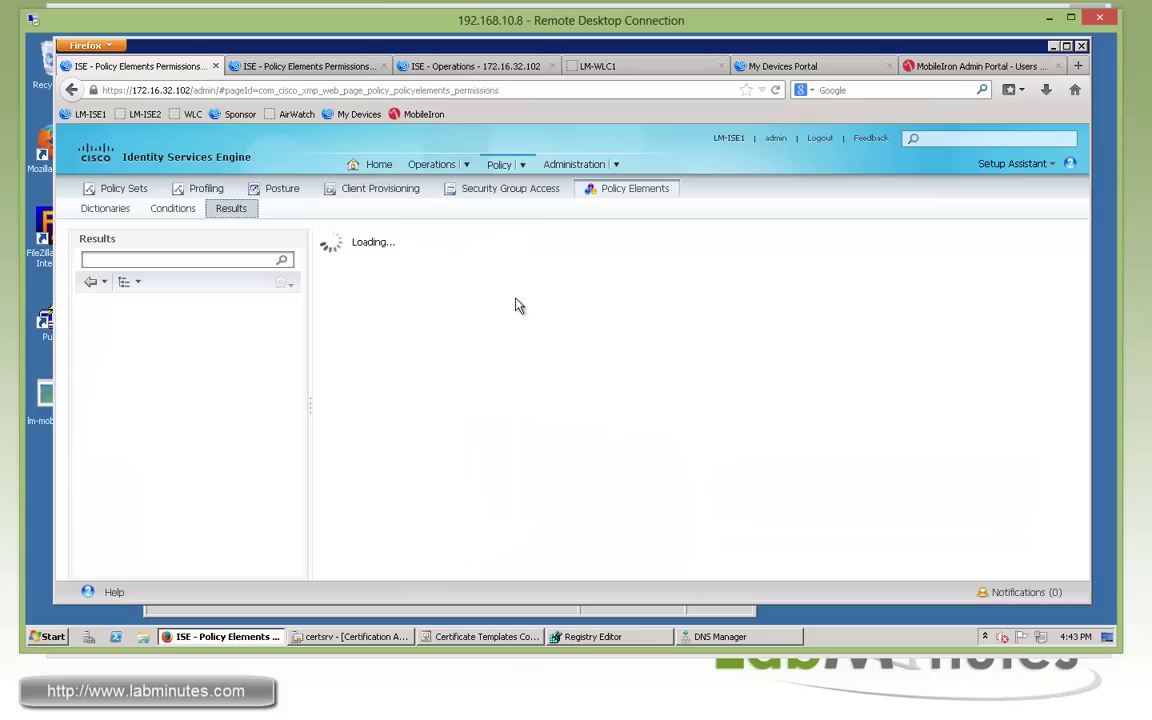
left_click(85, 318)
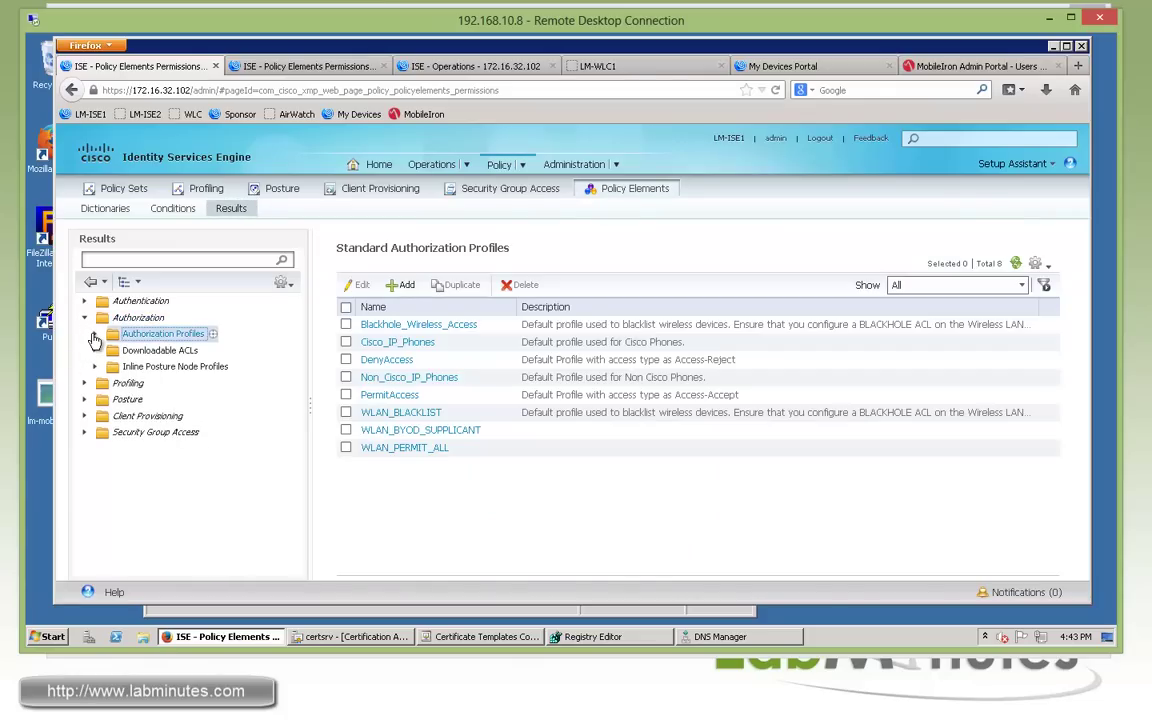
left_click(94, 336)
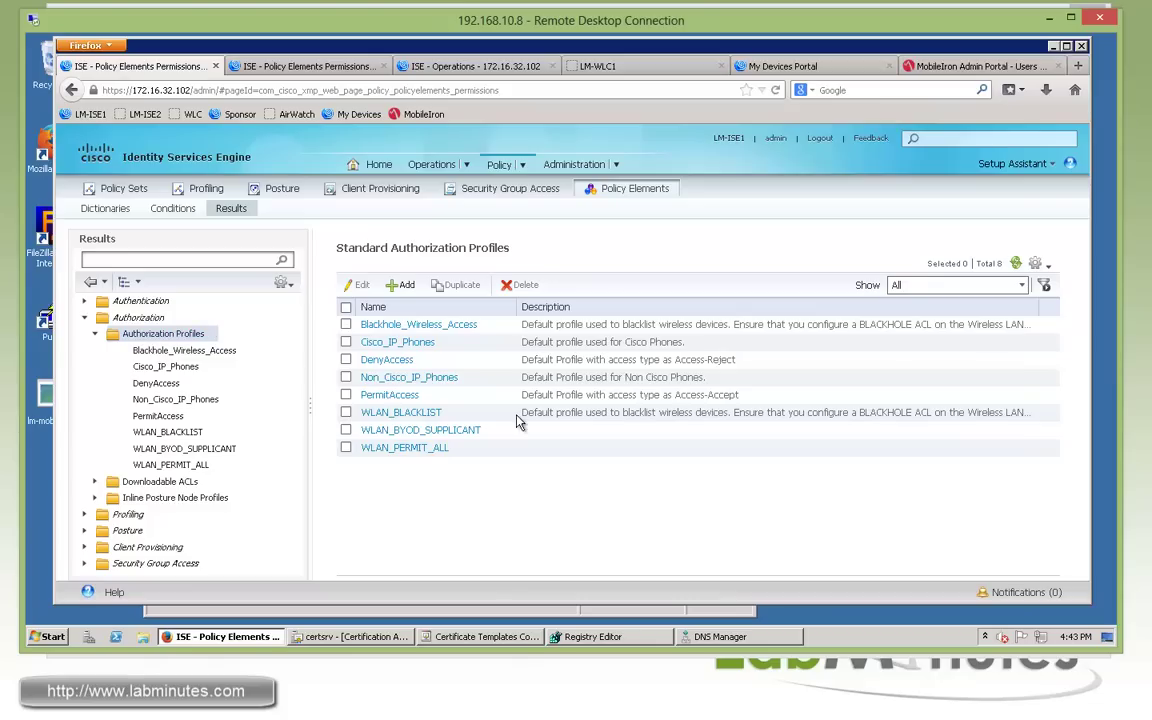
left_click(400, 285)
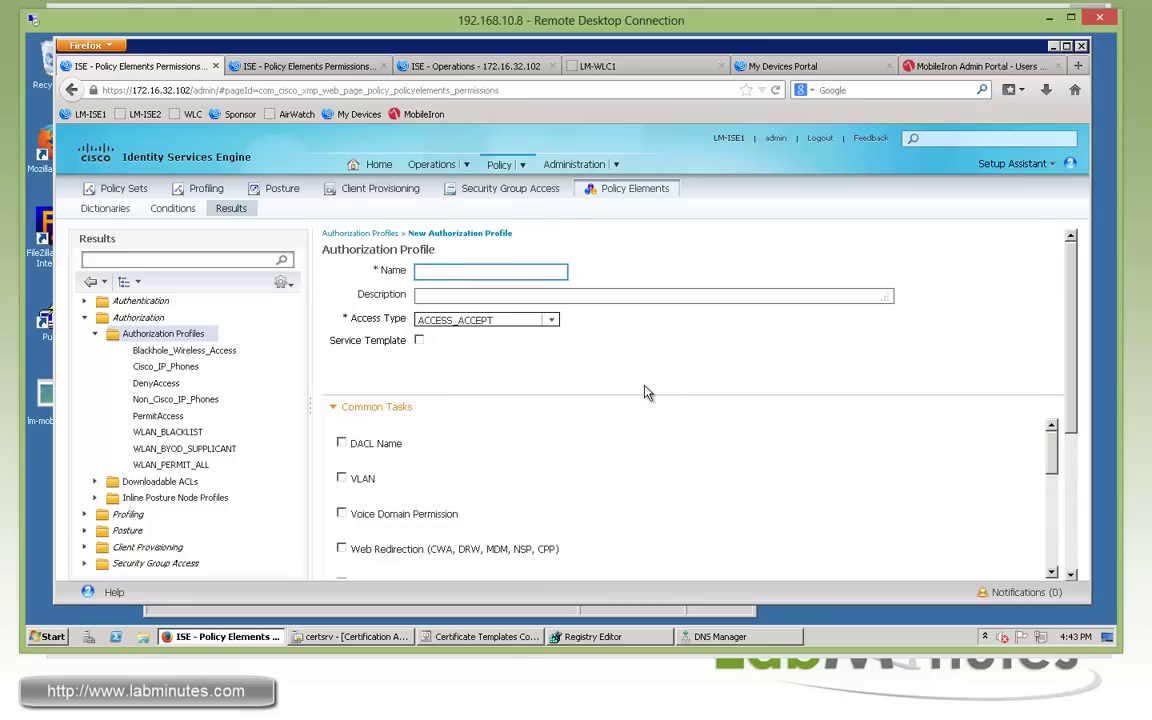
type("WLAN_MDM_NOREG")
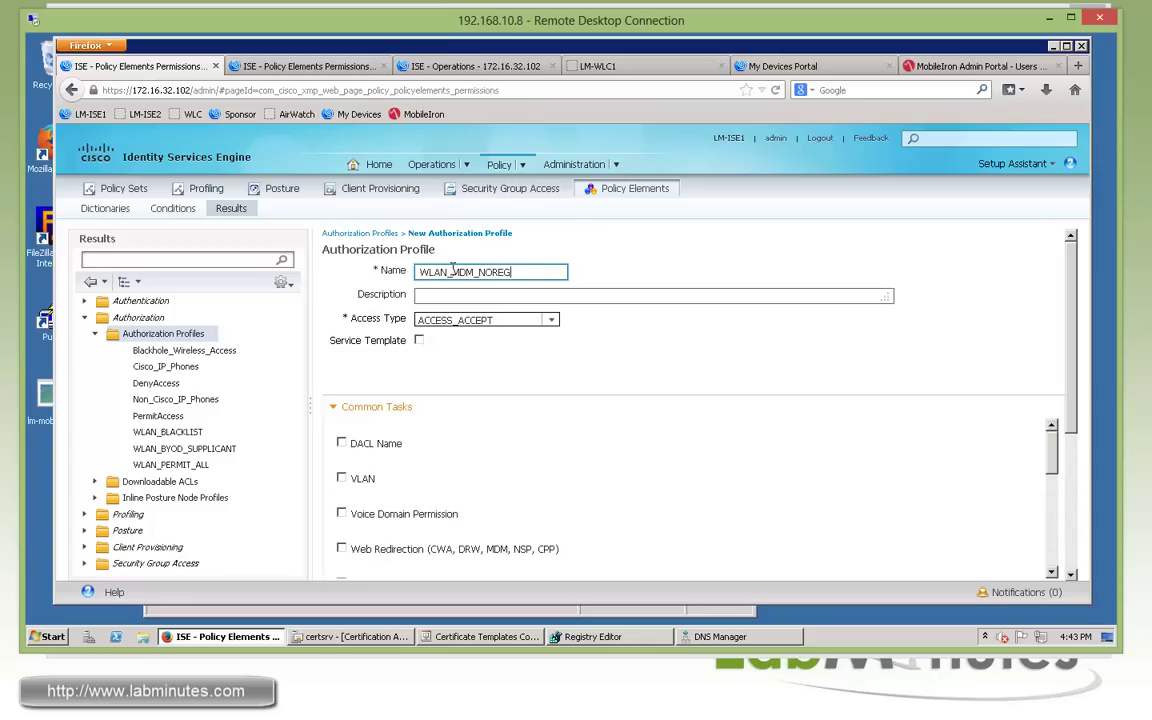
key("shift+Left")
key("shift+Left")
key("shift+Left")
key("shift+Left")
key("shift+Left")
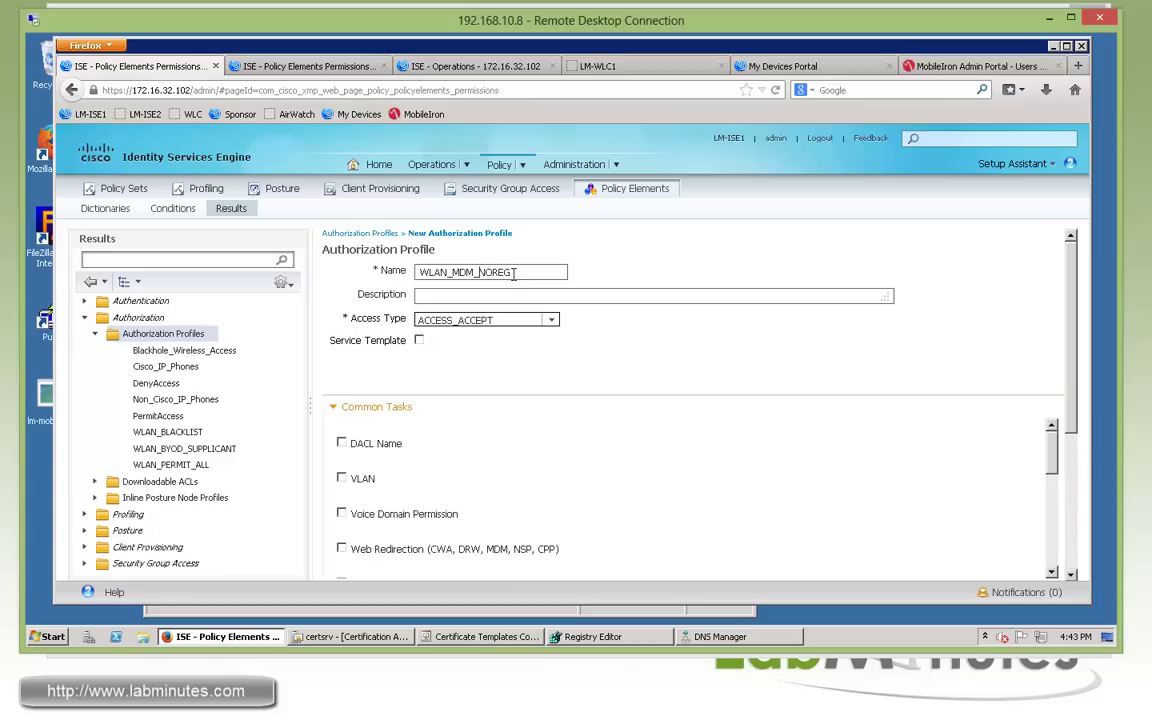
left_click(533, 378)
Enable web redirection set to MDM Redirect, then view the controller's LM-ISE-ONLY access list.
scroll(531, 375, "down", 1)
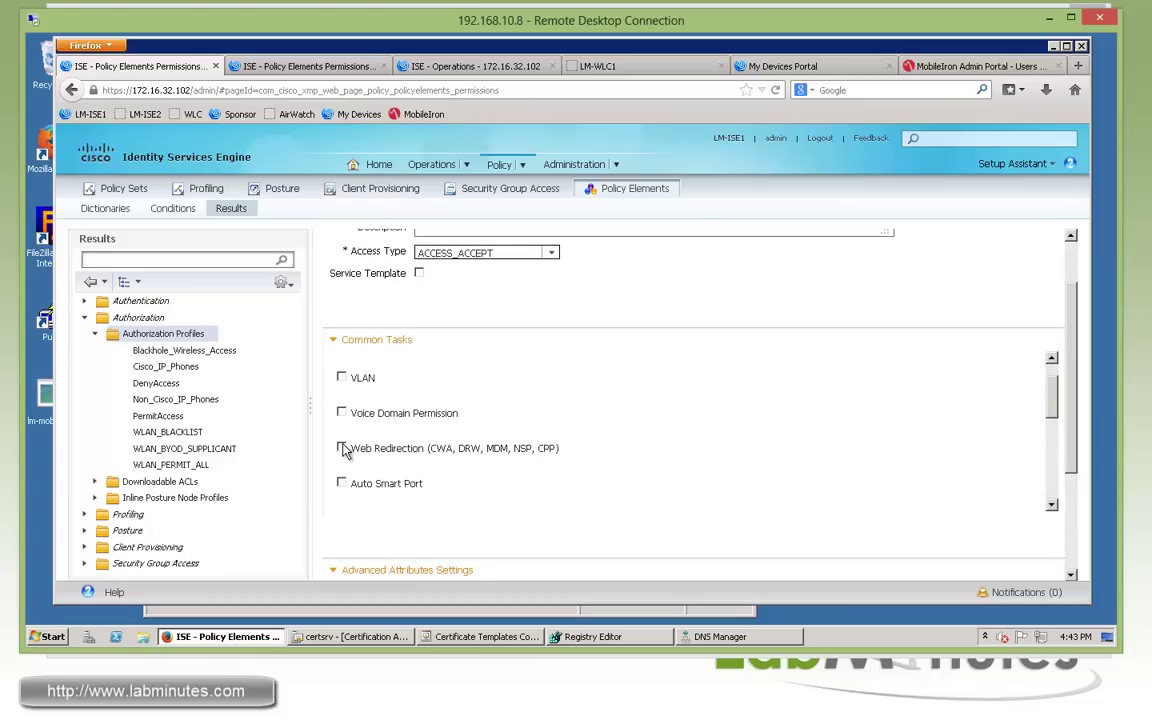
left_click(342, 449)
scroll(548, 414, "down", 1)
scroll(548, 418, "down", 1)
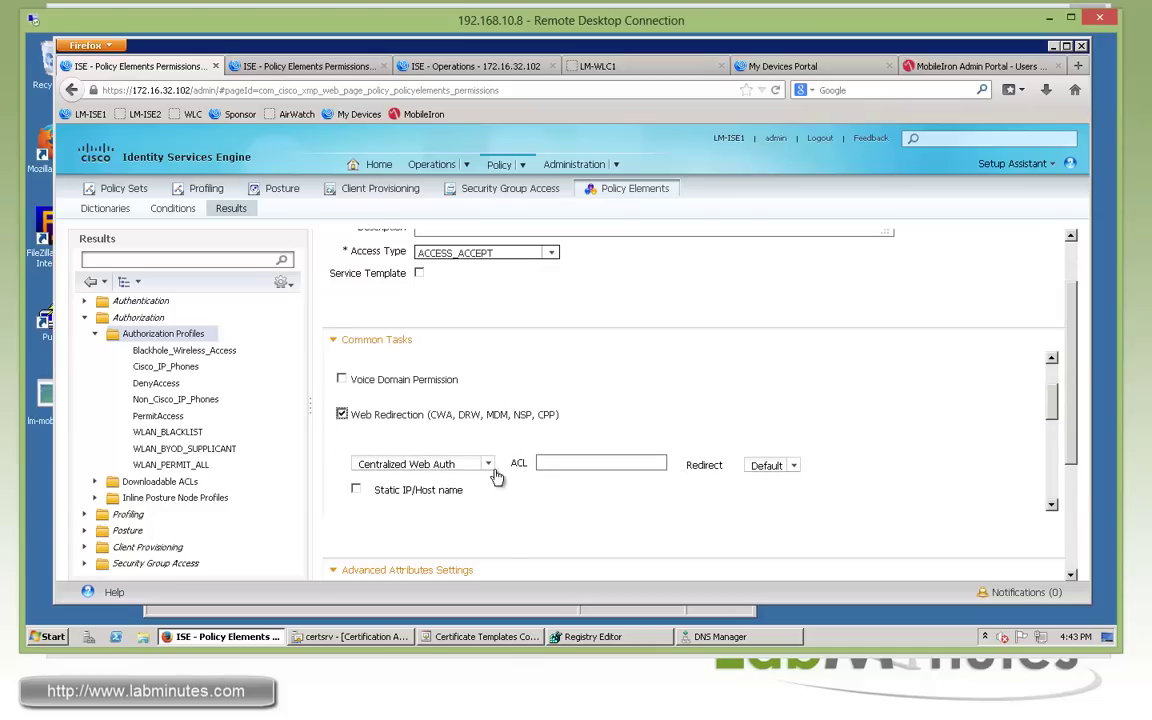
left_click(430, 464)
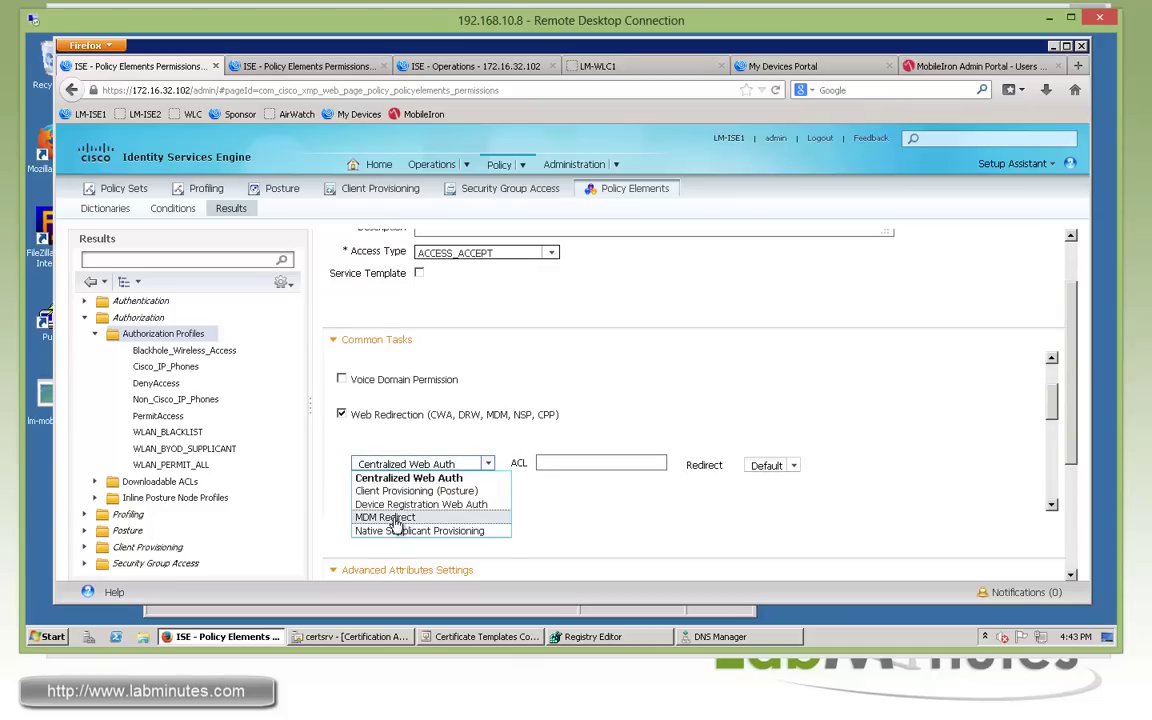
left_click(390, 518)
left_click(573, 459)
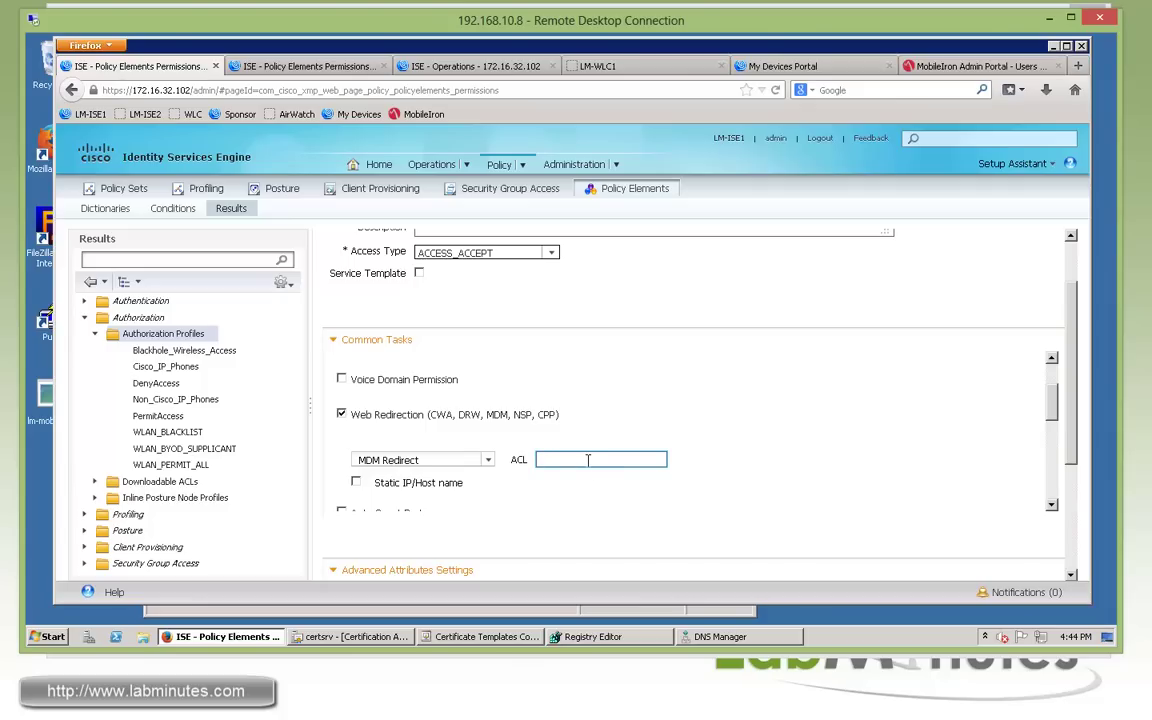
left_click(594, 66)
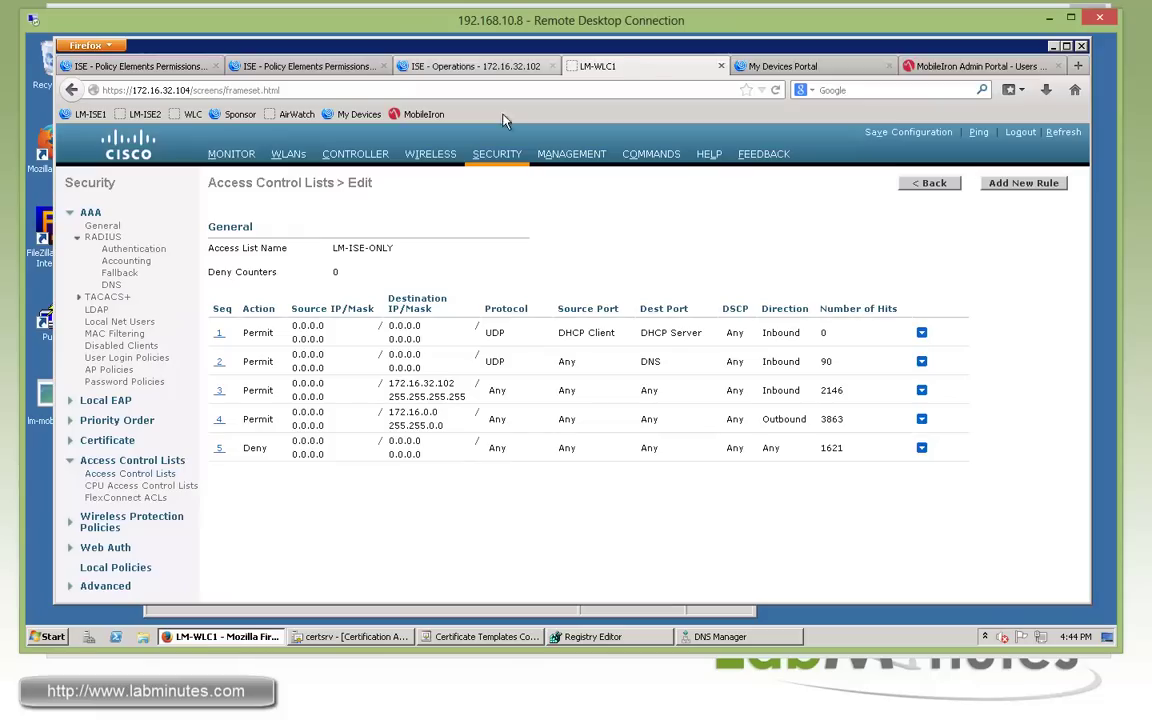
Log in to the wireless controller and open the LM-ISE-MDM-ONLY access list.
left_click(127, 484)
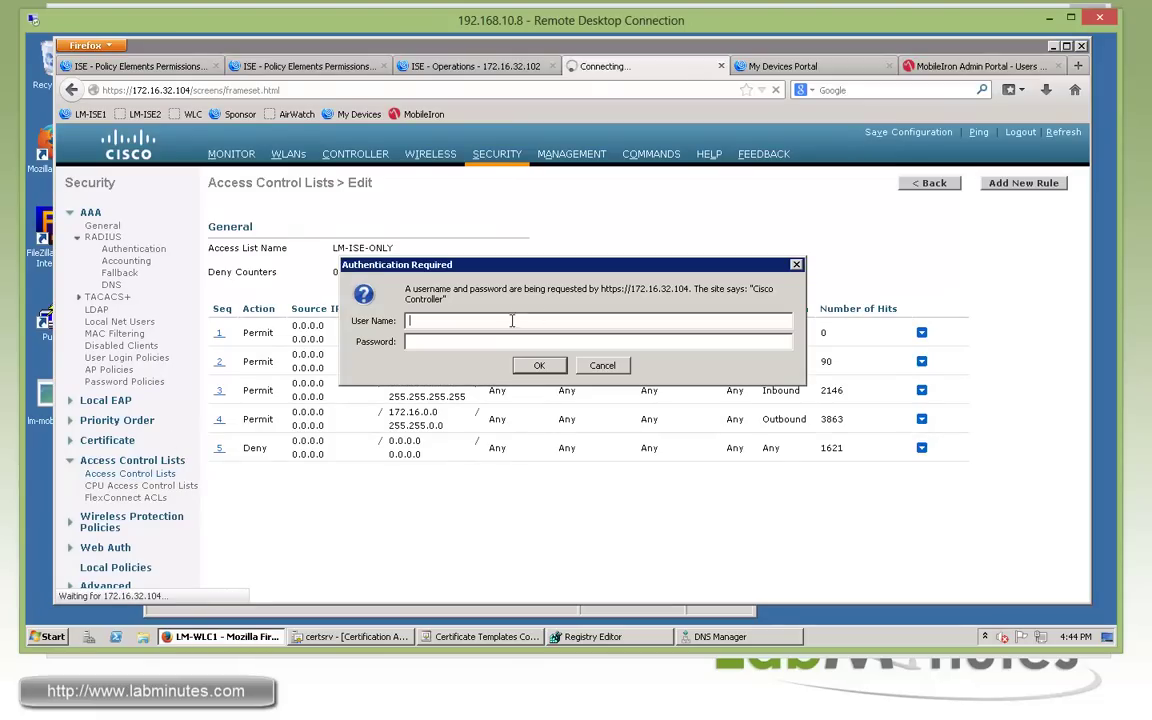
type("admin")
key("Tab")
type("*********")
key("Return")
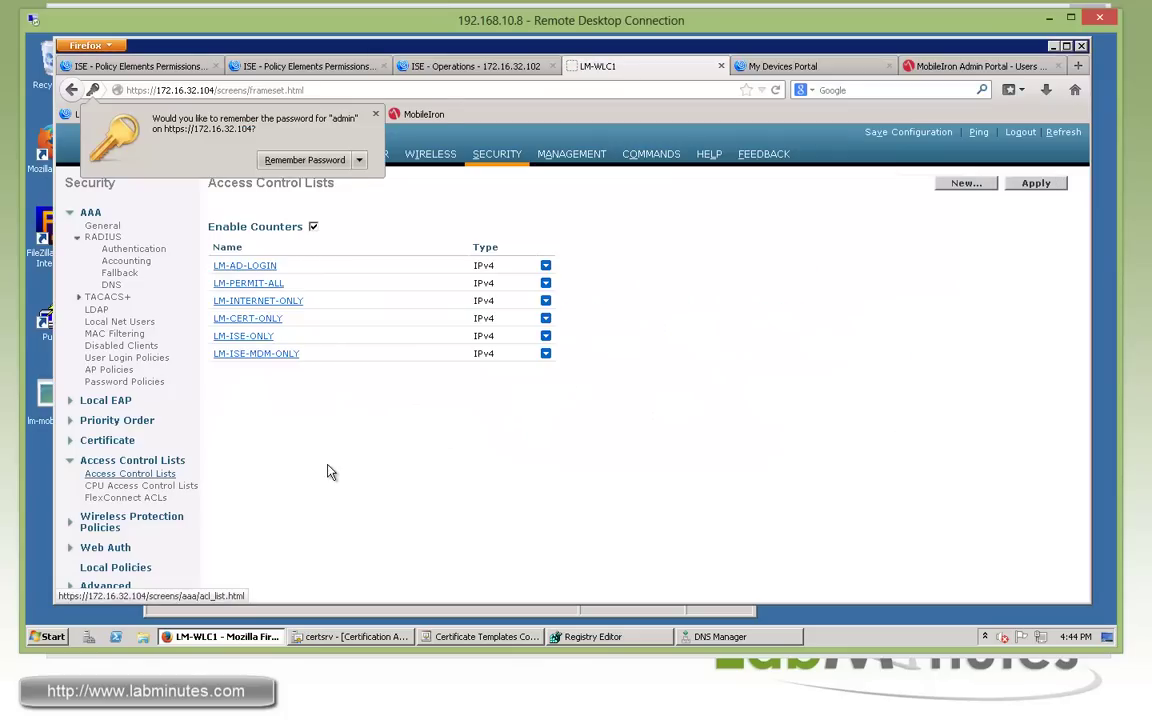
left_click(262, 354)
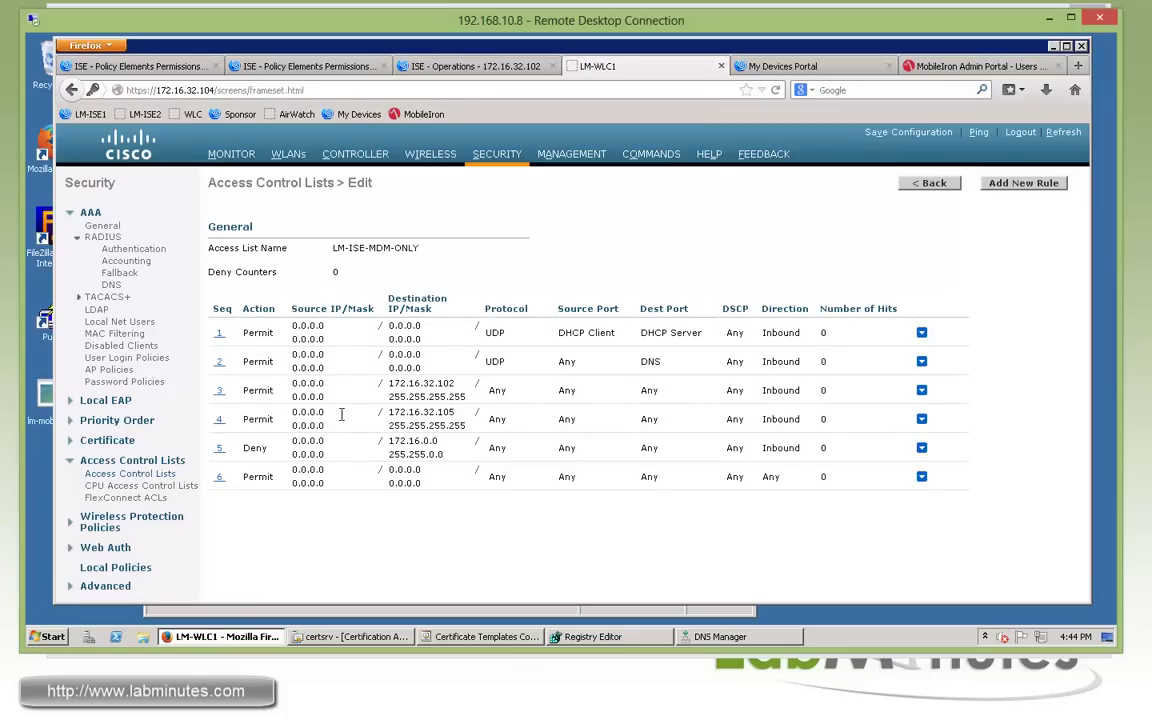
Review the LM-ISE-MDM-ONLY rule addresses and copy the access list name.
double_click(421, 383)
left_click(454, 383)
double_click(447, 383)
double_click(446, 412)
left_click_drag(434, 441, 394, 441)
left_click_drag(397, 469, 424, 482)
left_click(447, 515)
left_click_drag(418, 248, 341, 247)
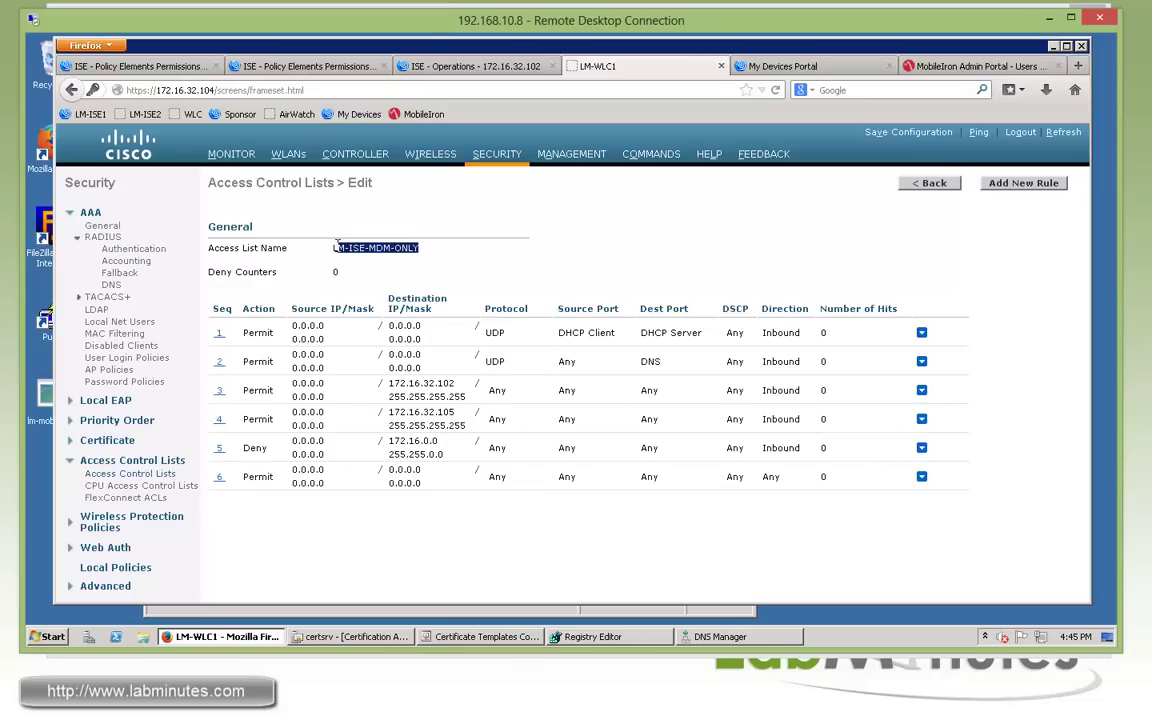
left_click(305, 67)
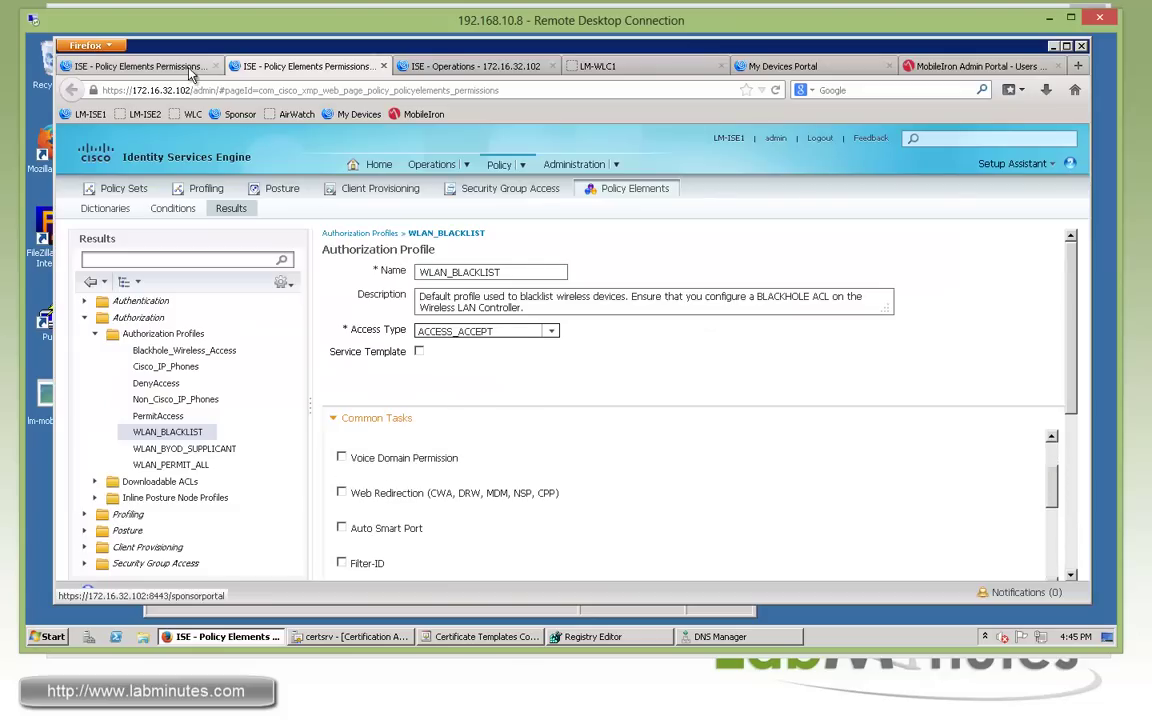
Paste LM-ISE-MDM-ONLY as the redirect ACL and submit the WLAN_MDM_NOREG profile.
left_click(140, 66)
left_click(604, 458)
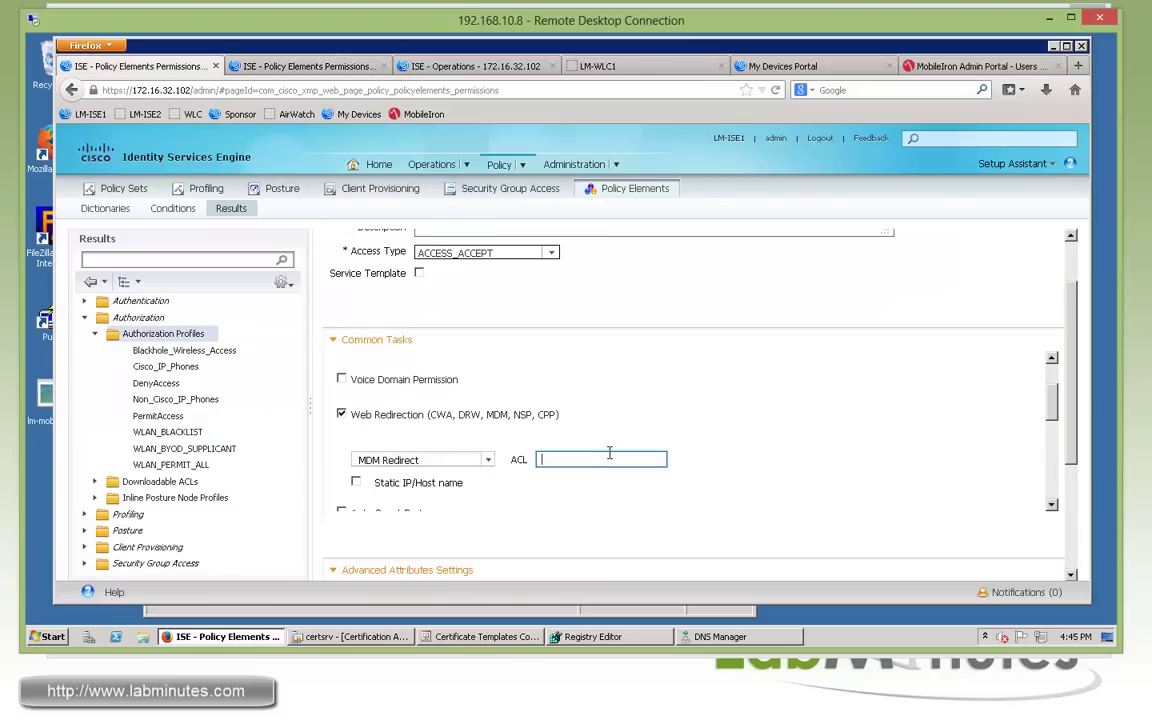
type("LM-ISE-MDM-ONLY")
scroll(1045, 440, "down", 5)
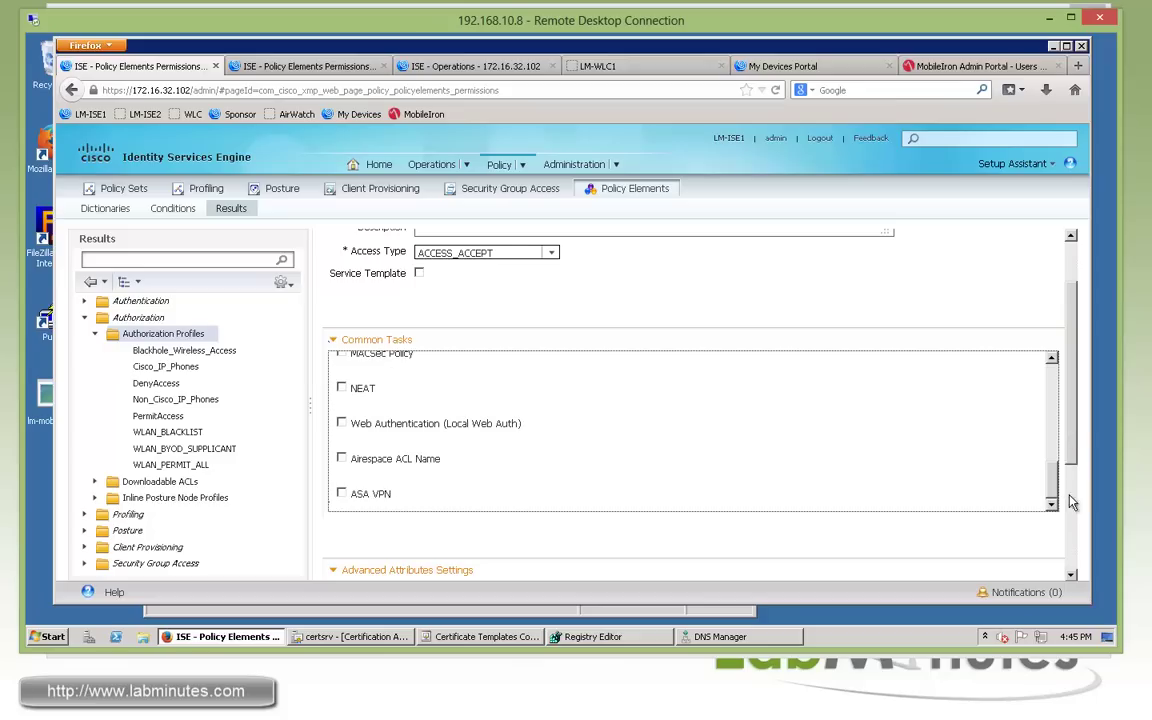
scroll(1073, 435, "down", 3)
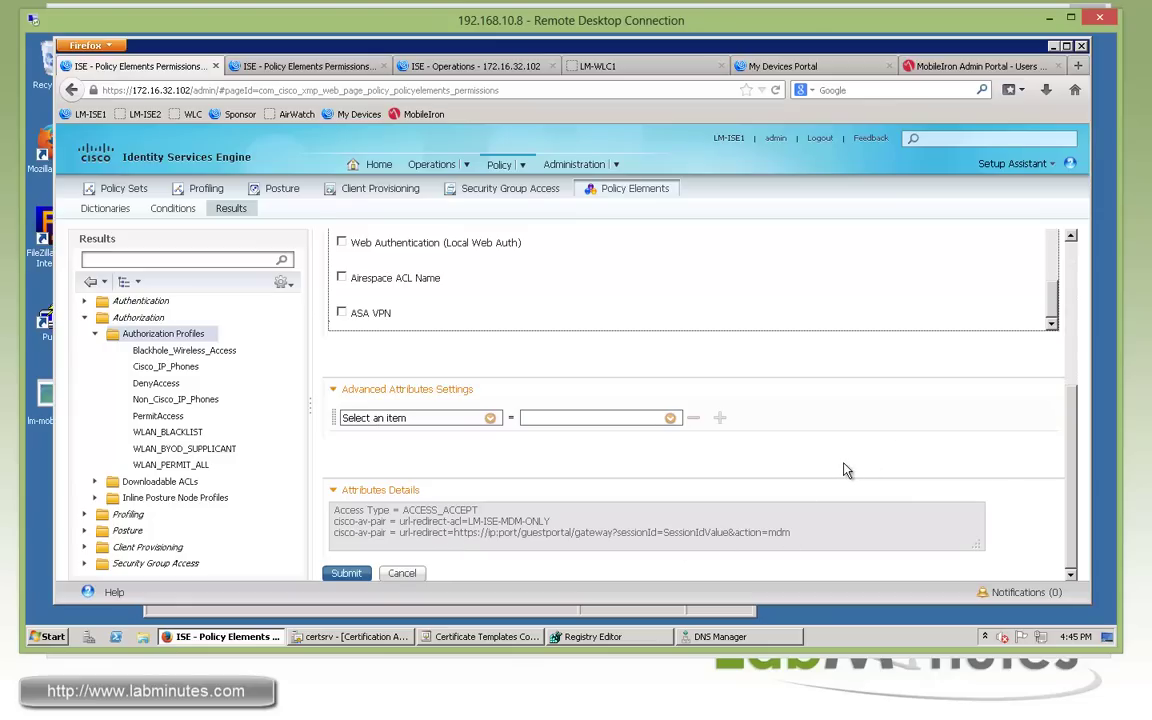
left_click(346, 573)
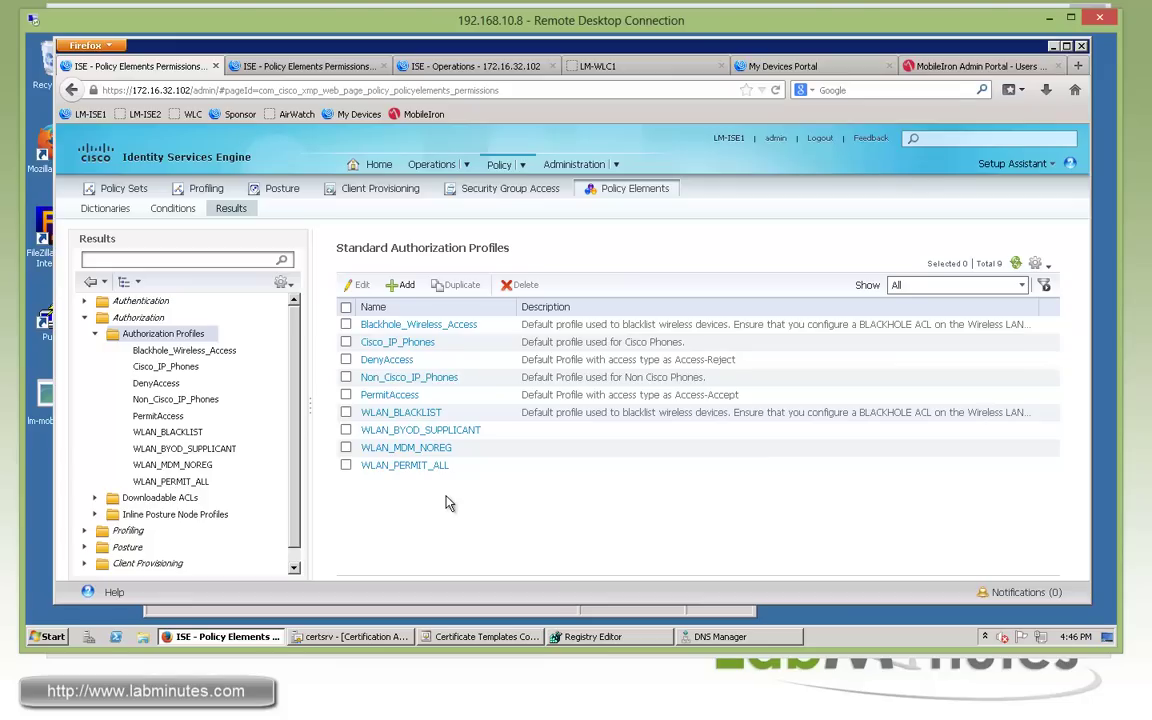
Add a WLAN_MDM_NONCOMPLIANT profile with web redirection set to MDM Redirect.
left_click(400, 284)
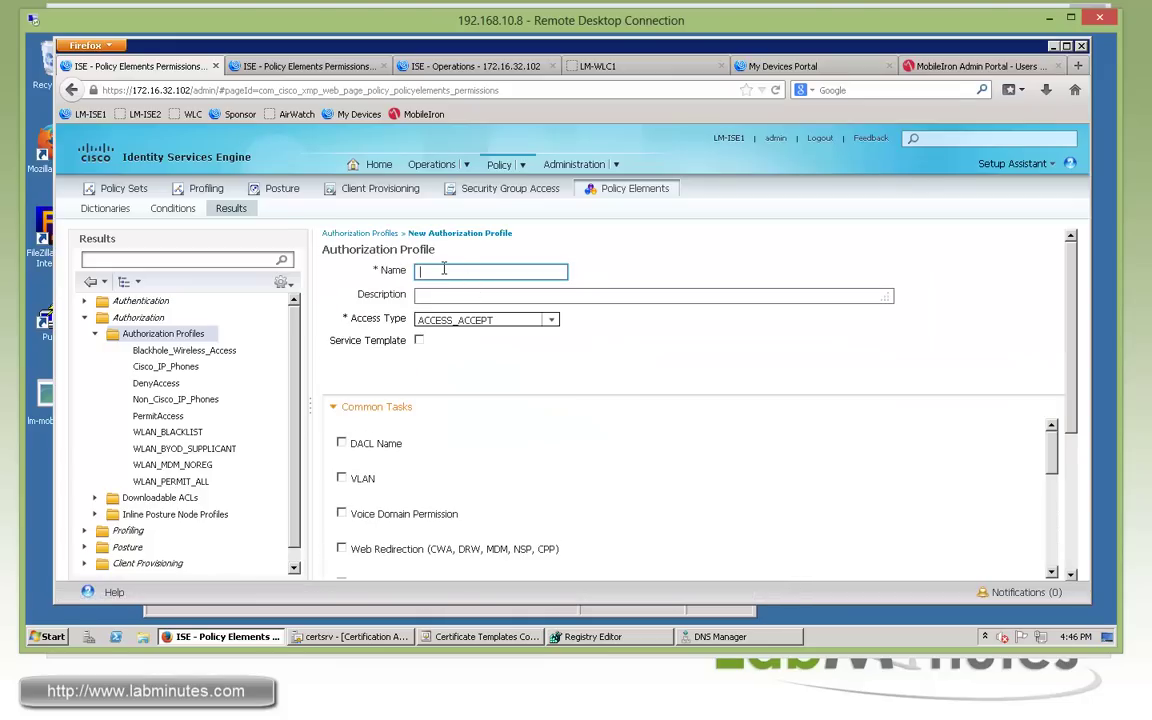
type("WLAN_MDM_NONCOMPLIANT")
scroll(555, 350, "down", 3)
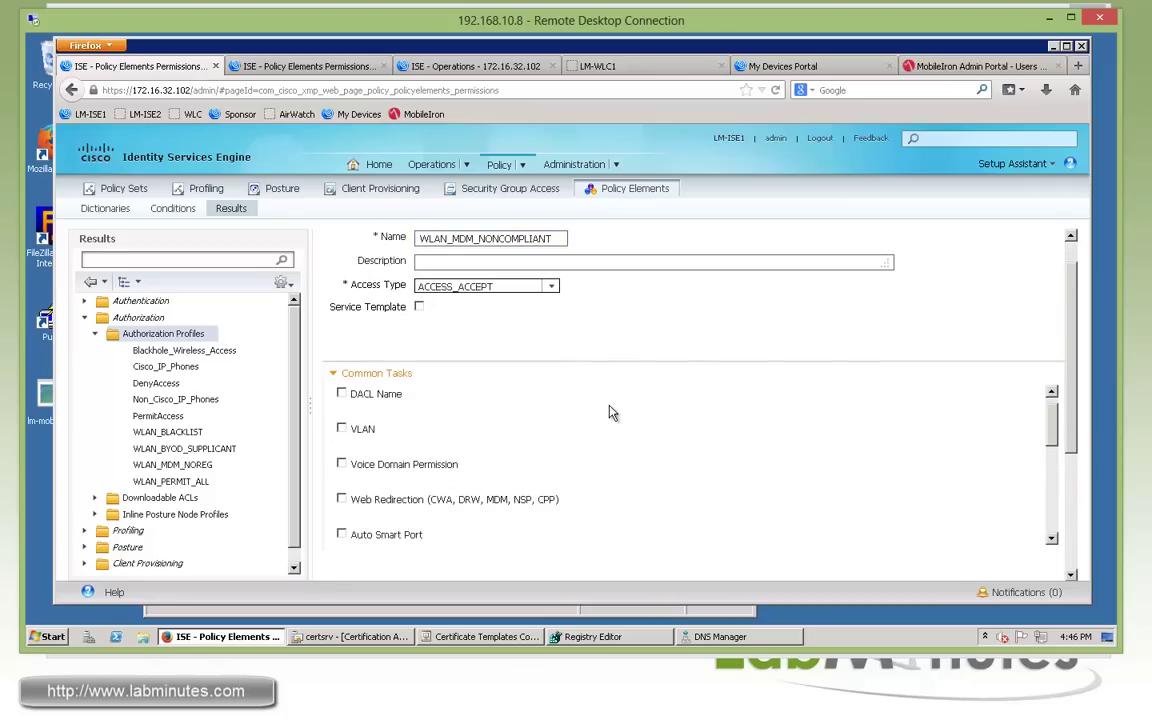
left_click(470, 481)
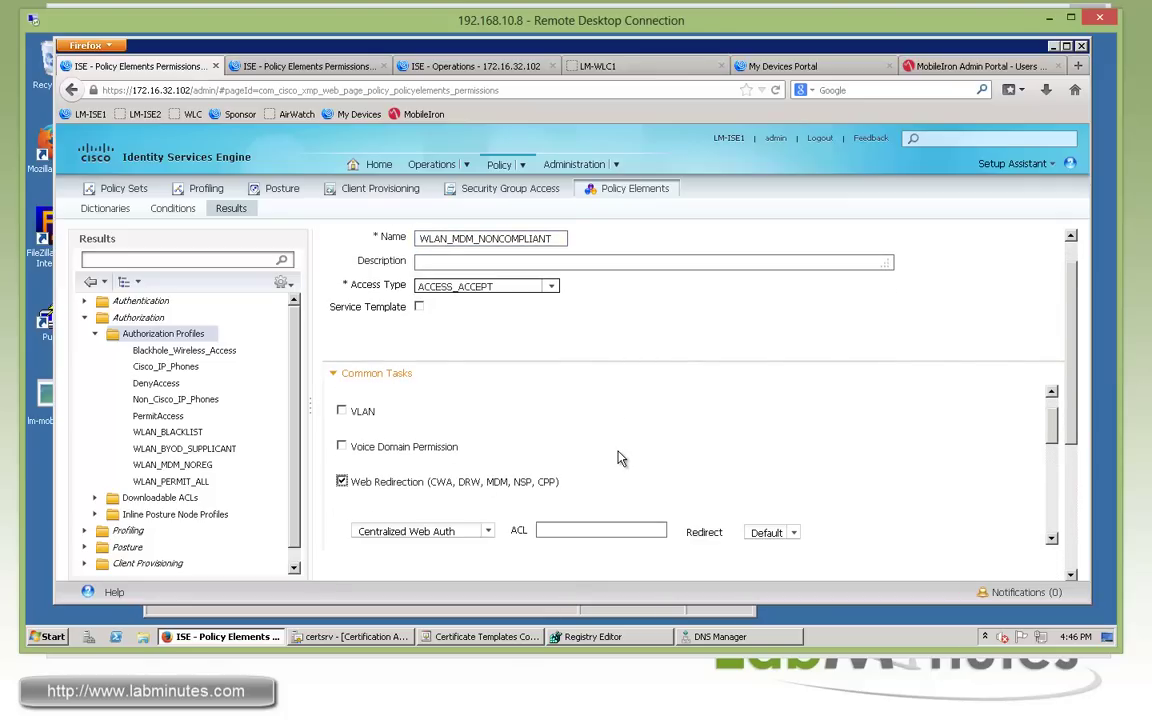
scroll(500, 515, "down", 1)
left_click(487, 498)
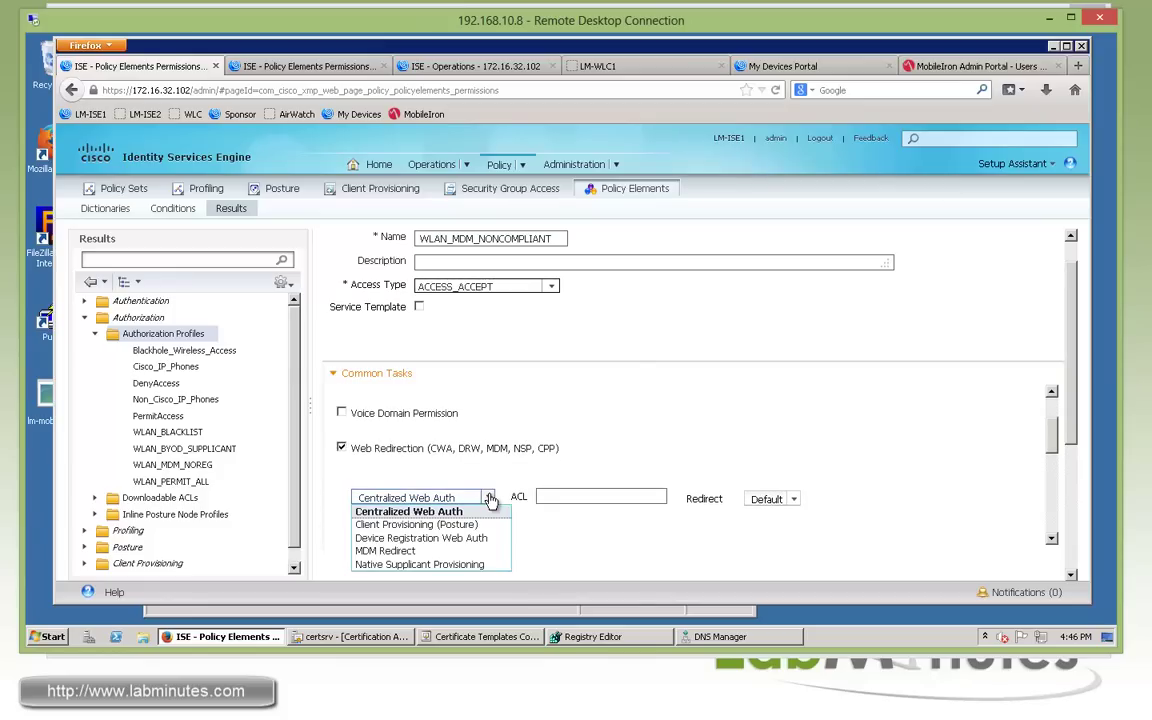
left_click(397, 551)
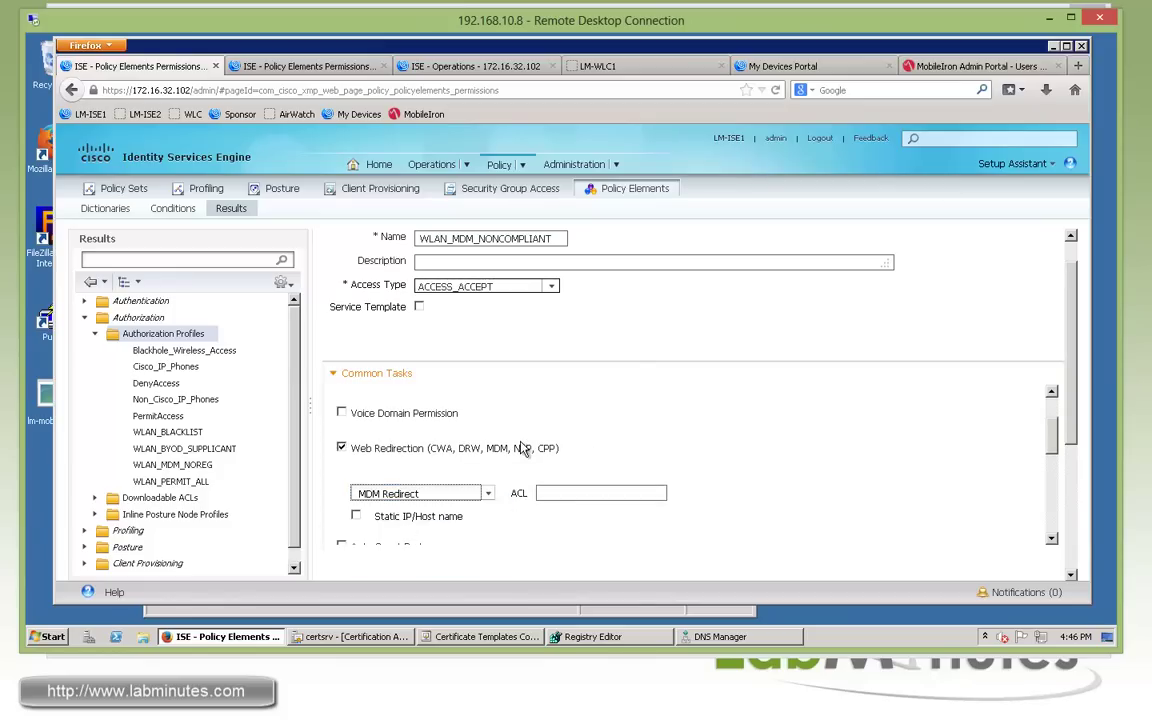
Enter LM-INTERNET-ONLY as the profile's redirect ACL.
left_click_drag(528, 448, 413, 448)
scroll(615, 460, "down", 2)
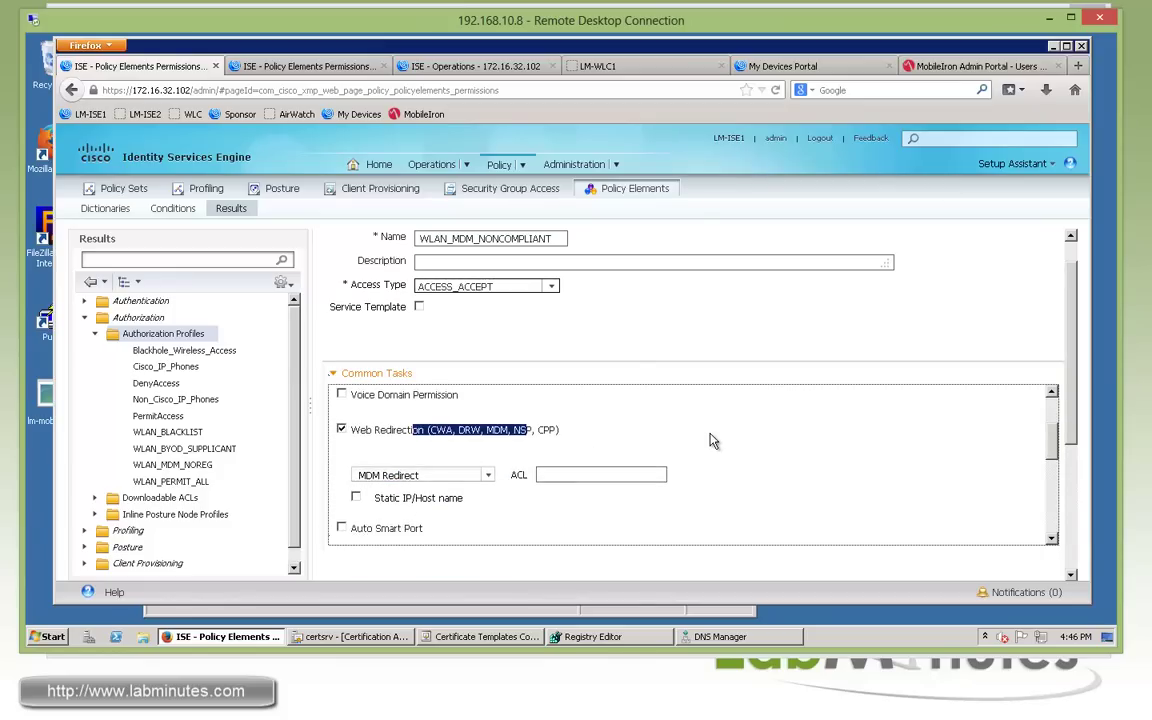
left_click(595, 460)
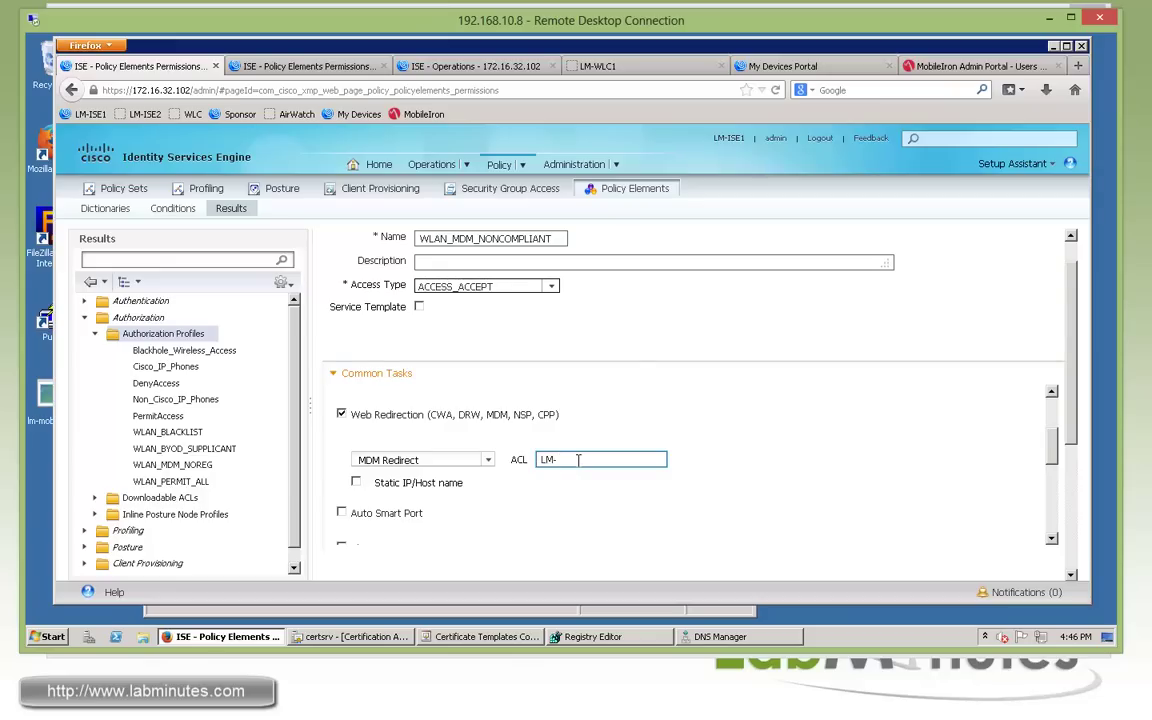
type("LM-INTERNET-ONLY")
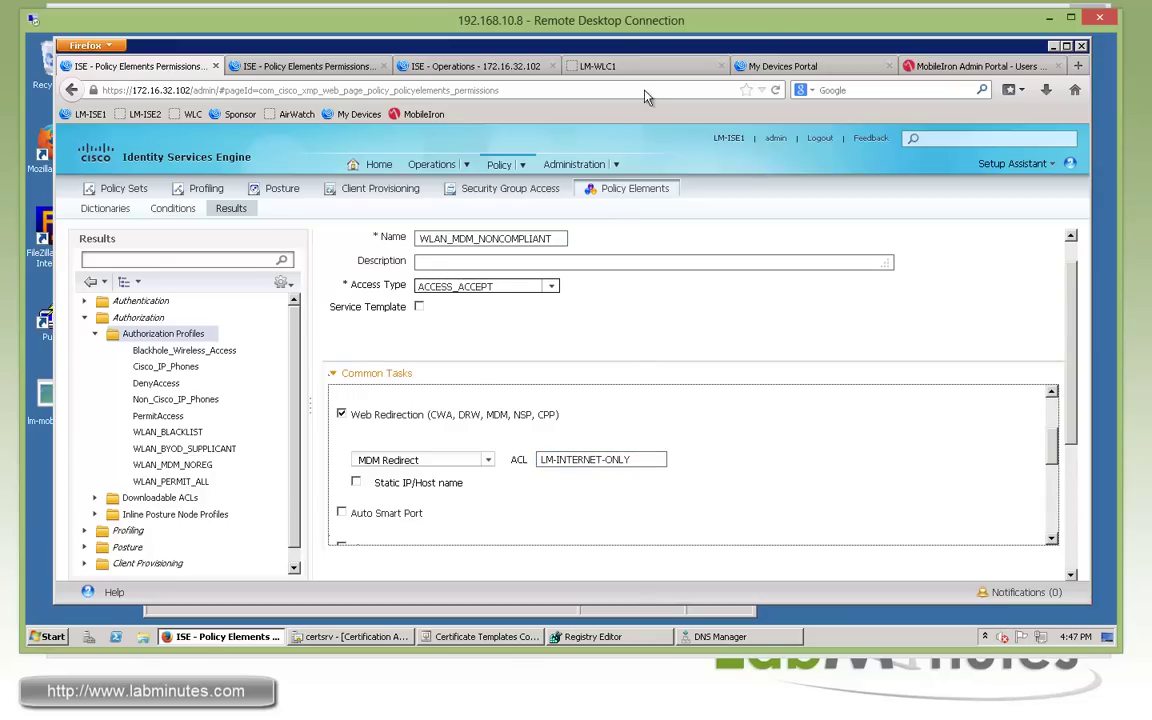
left_click(658, 66)
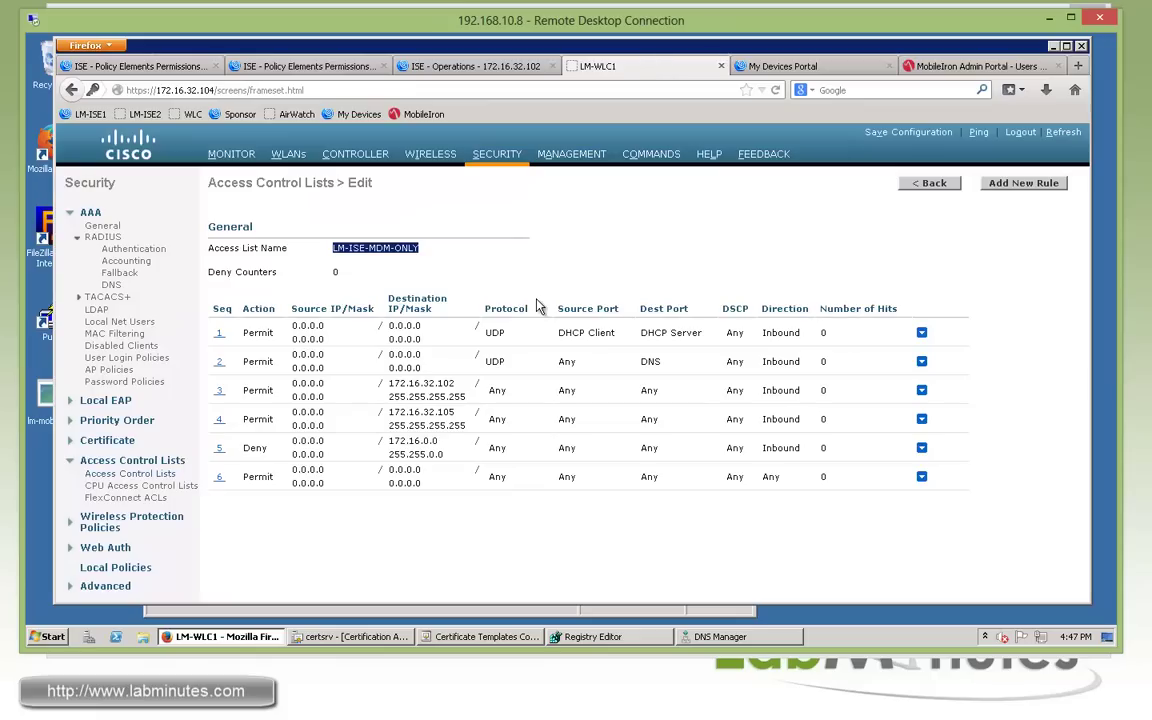
Open the LM-INTERNET-ONLY access list and review its nine rules' destinations.
left_click(172, 474)
left_click(258, 300)
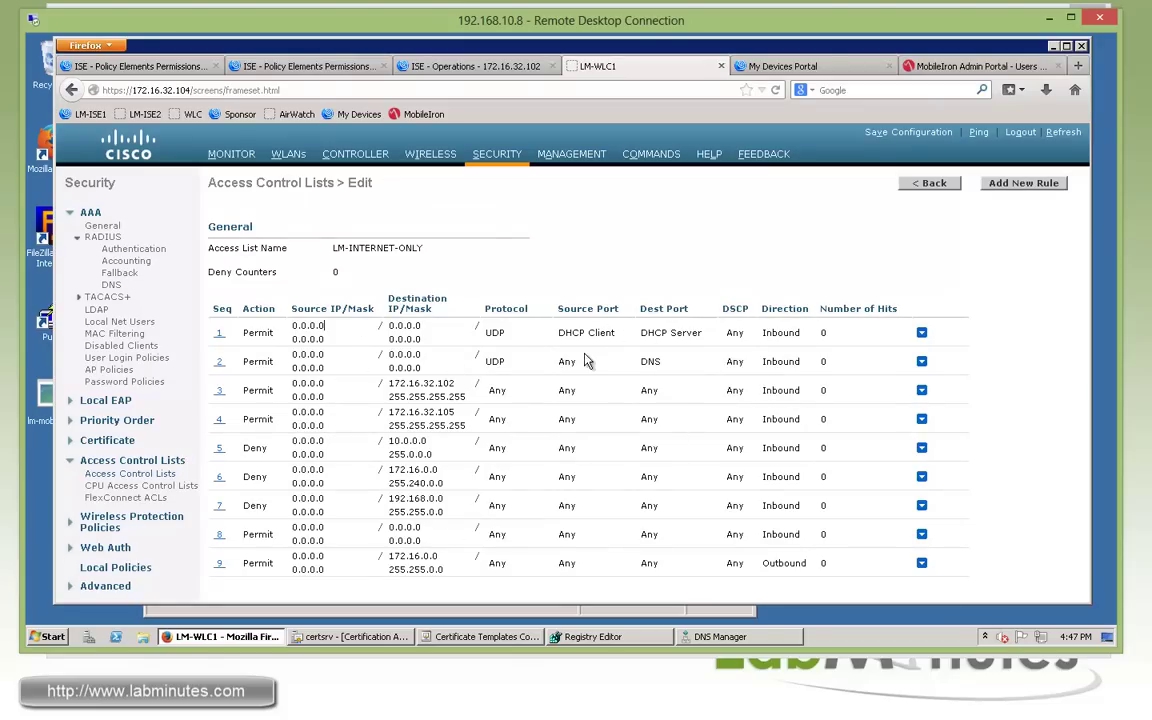
left_click_drag(390, 383, 464, 413)
left_click(394, 444)
left_click_drag(440, 527, 397, 527)
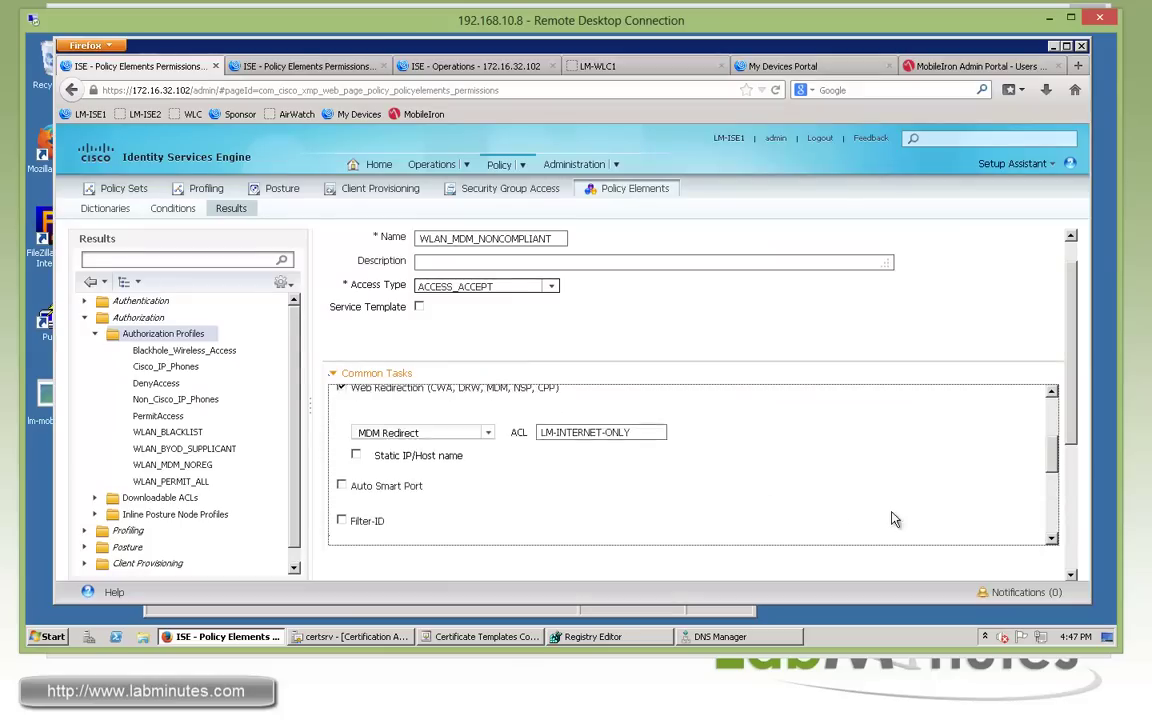
Submit the WLAN_MDM_NONCOMPLIANT profile redirecting via LM-INTERNET-ONLY.
scroll(802, 460, "down", 5)
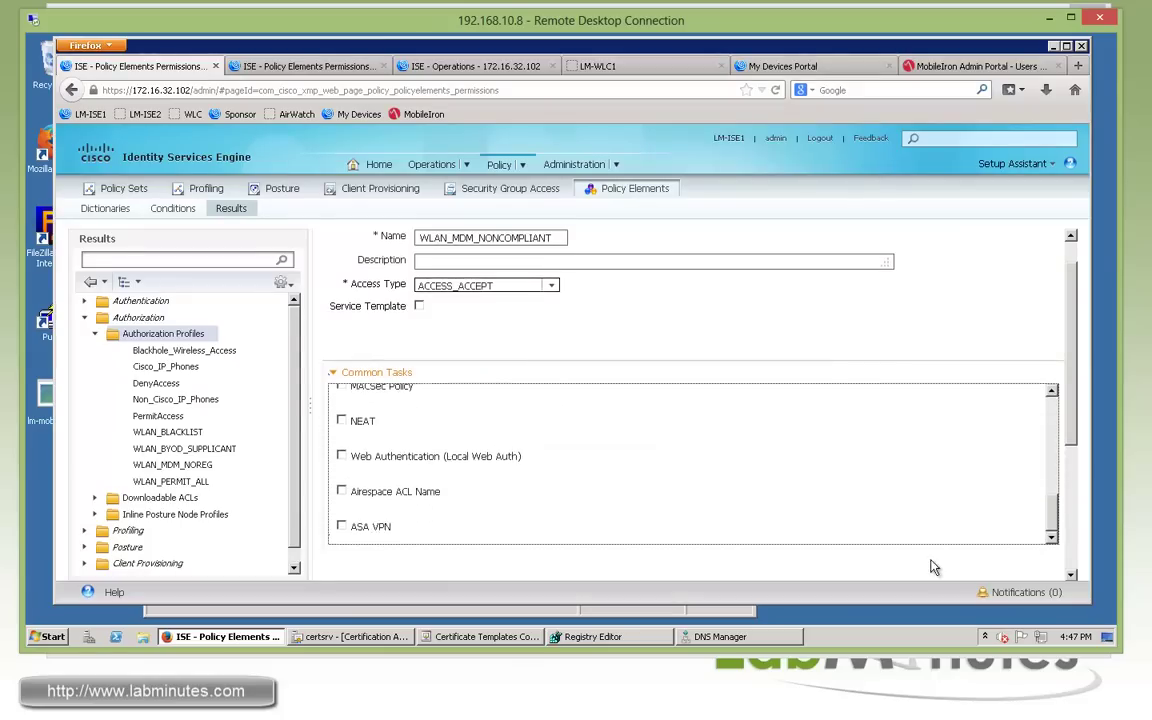
left_click(344, 574)
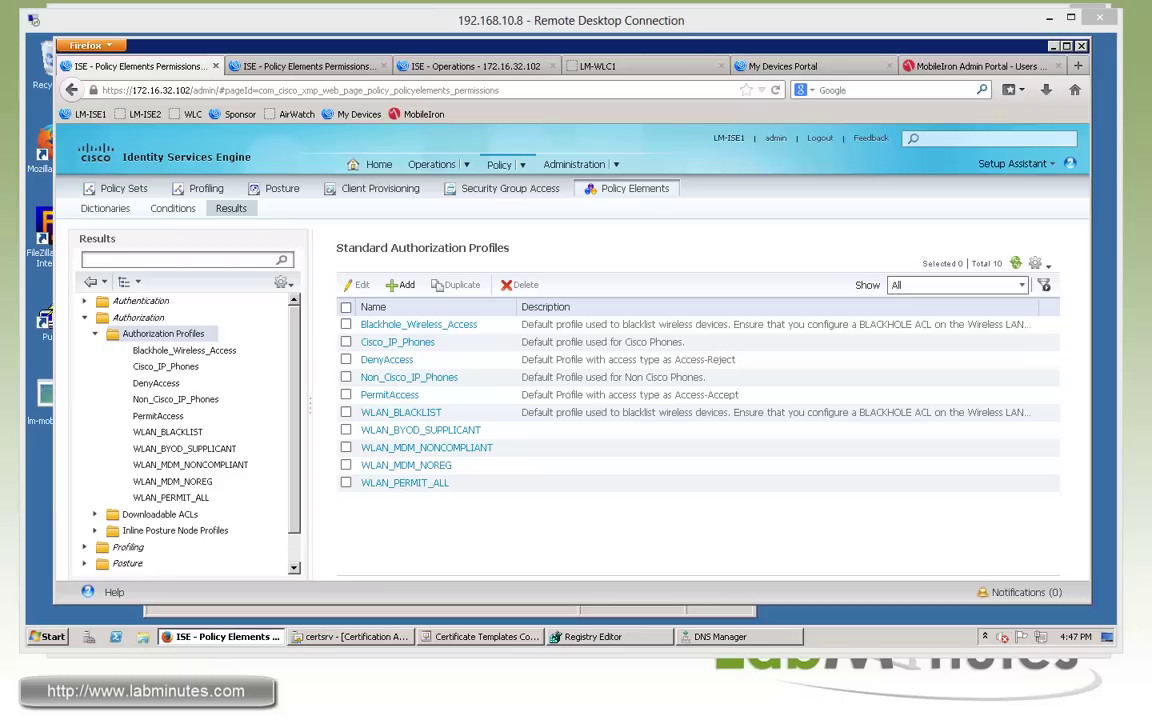
left_click(508, 164)
Expand the WLAN policy set's authorization rules and review the Blacklist and BYOD-REG conditions.
left_click(519, 190)
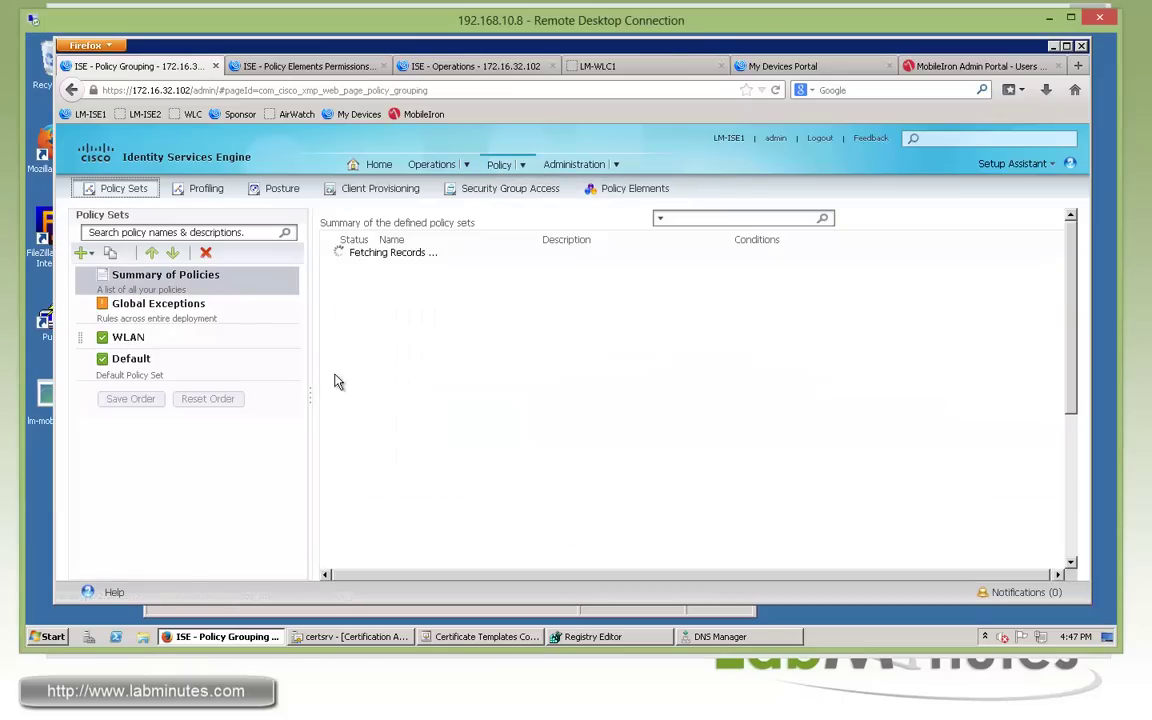
left_click(126, 342)
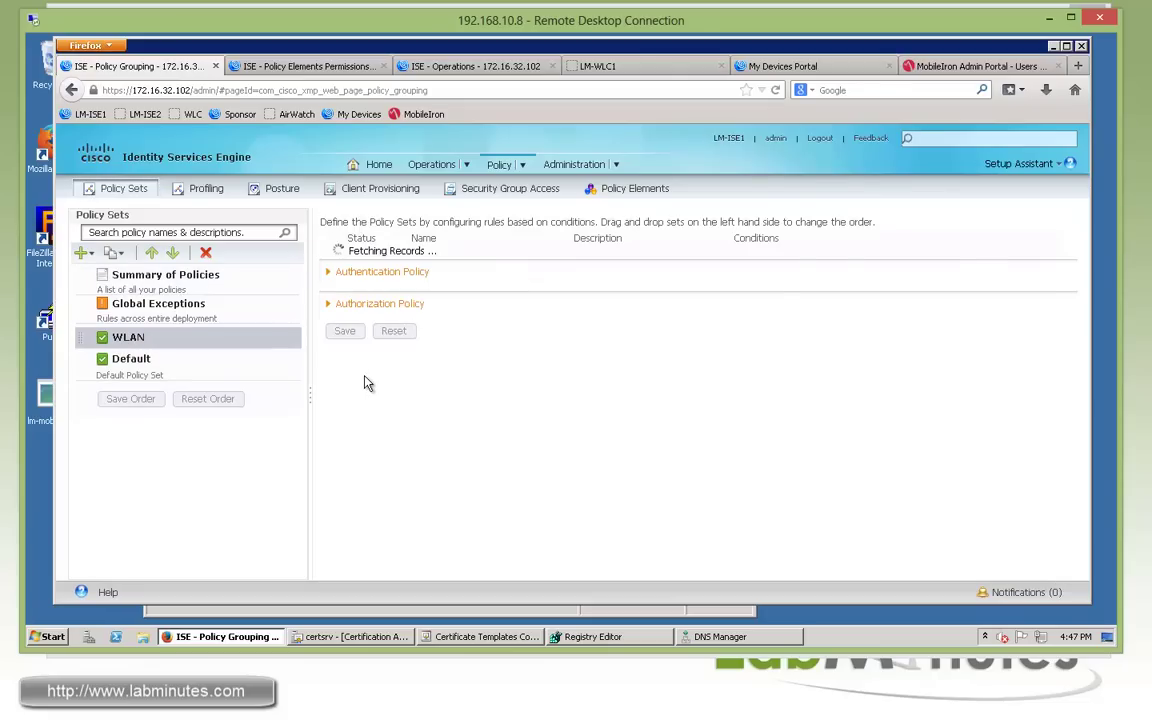
left_click(352, 329)
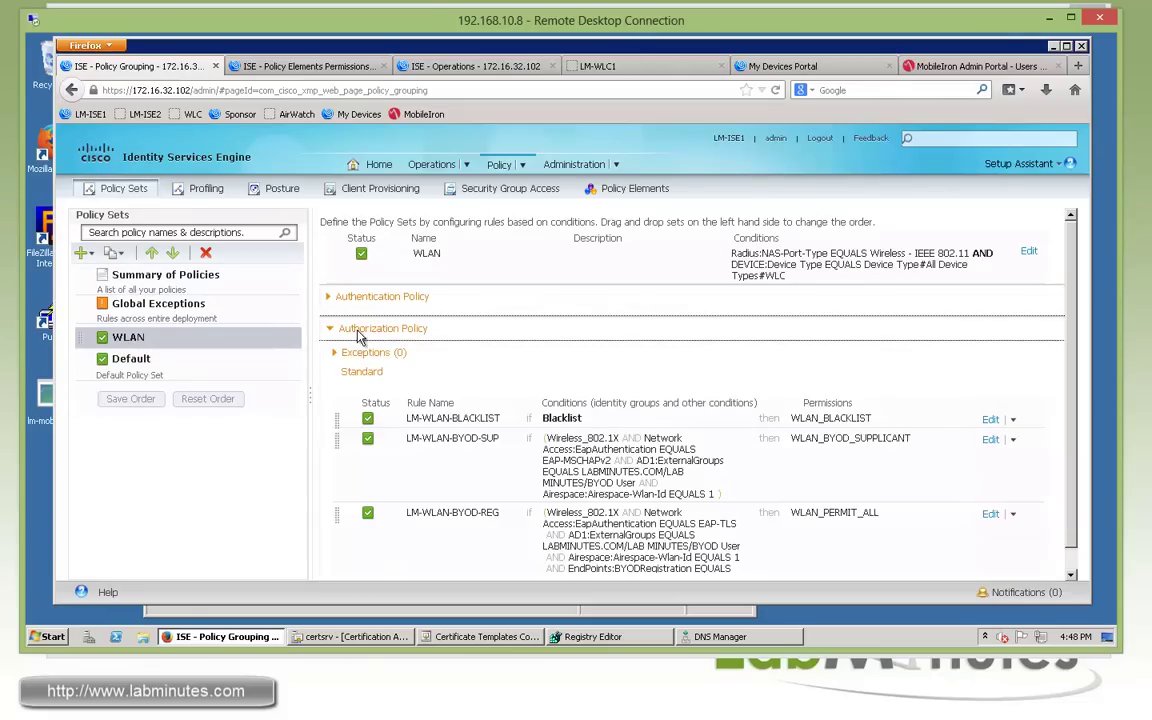
scroll(1075, 420, "down", 1)
left_click_drag(930, 370, 648, 447)
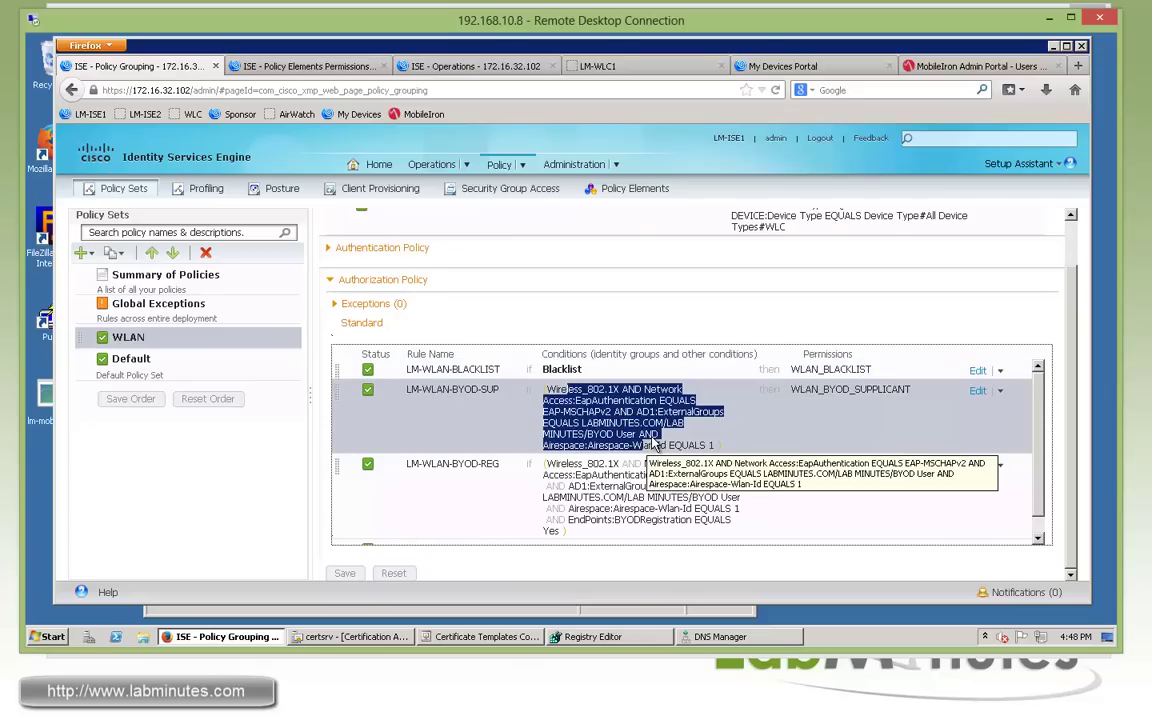
left_click_drag(592, 475, 700, 516)
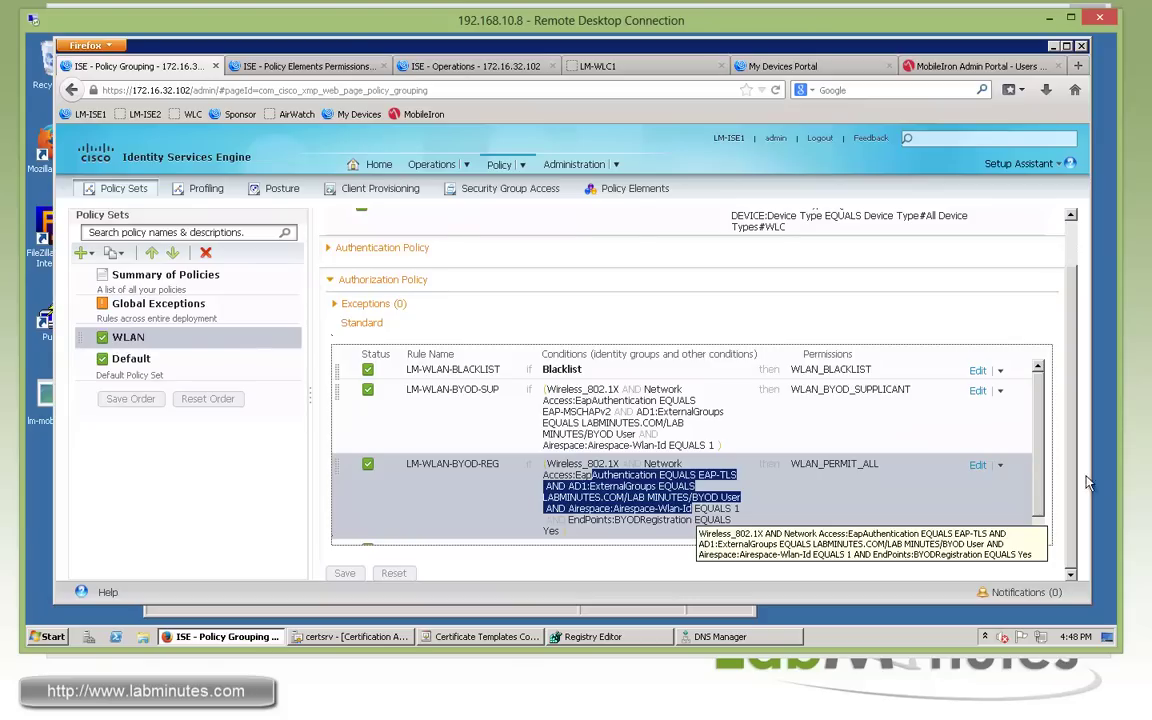
scroll(926, 405, "down", 1)
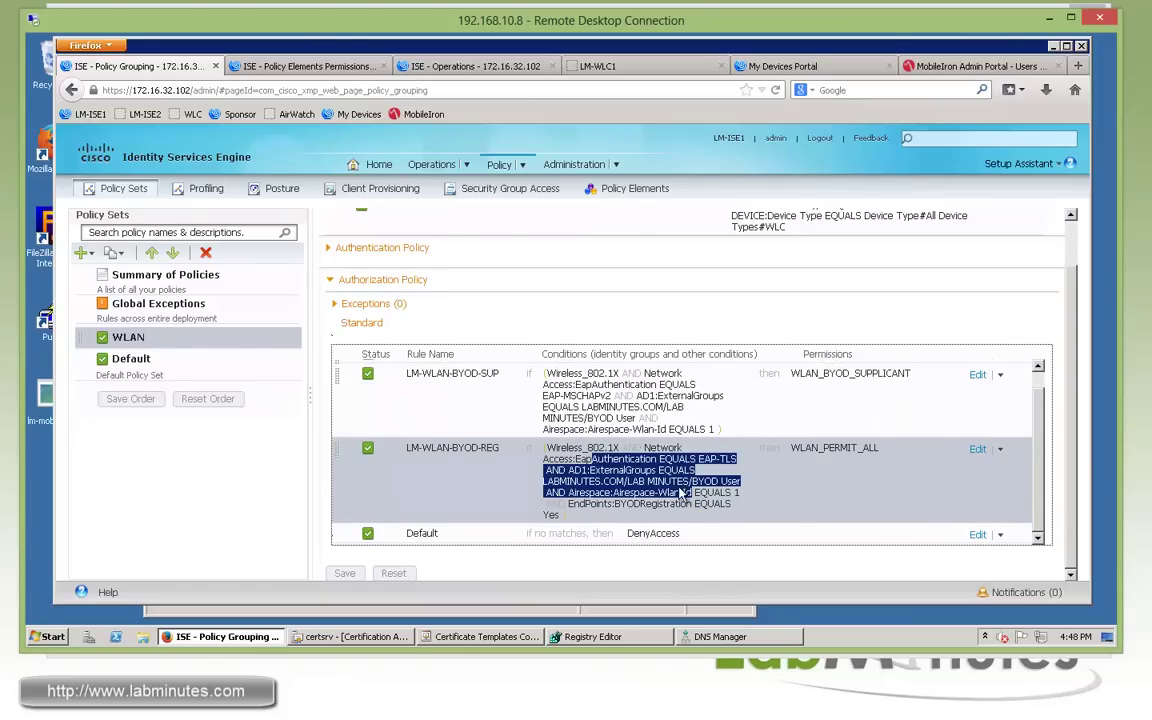
left_click(673, 497)
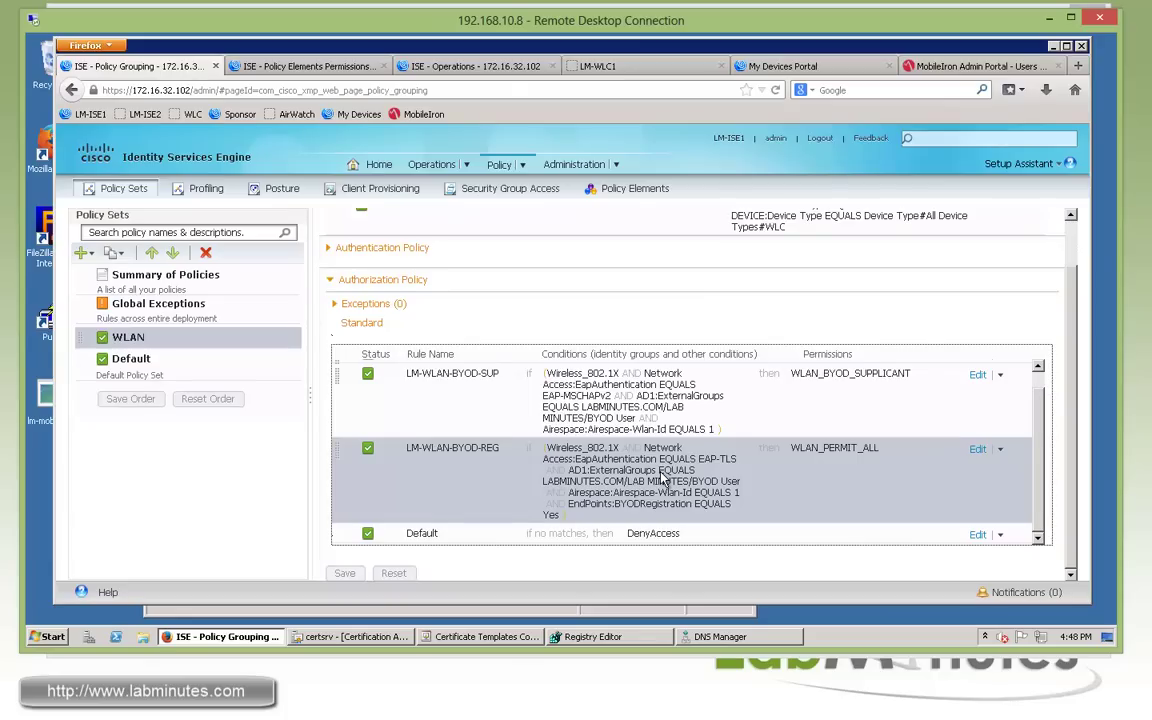
Start a new logical profile named LM_WINDOWS under Profiling > Logical Profiles.
left_click(291, 66)
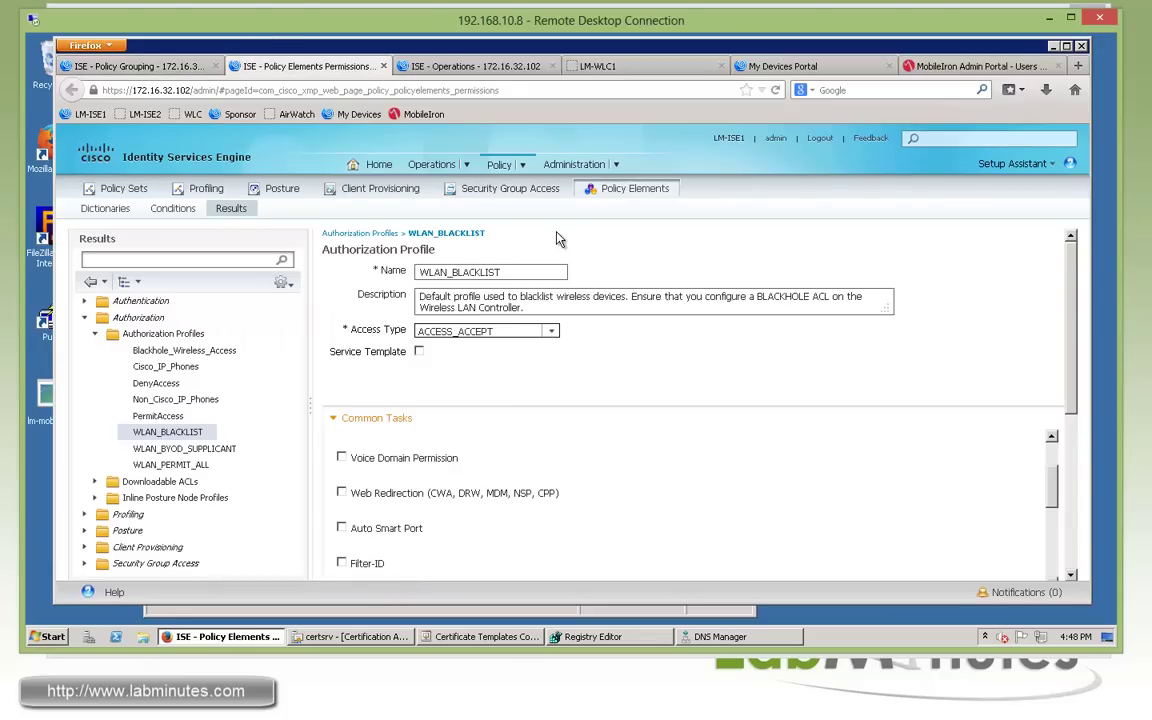
left_click(508, 168)
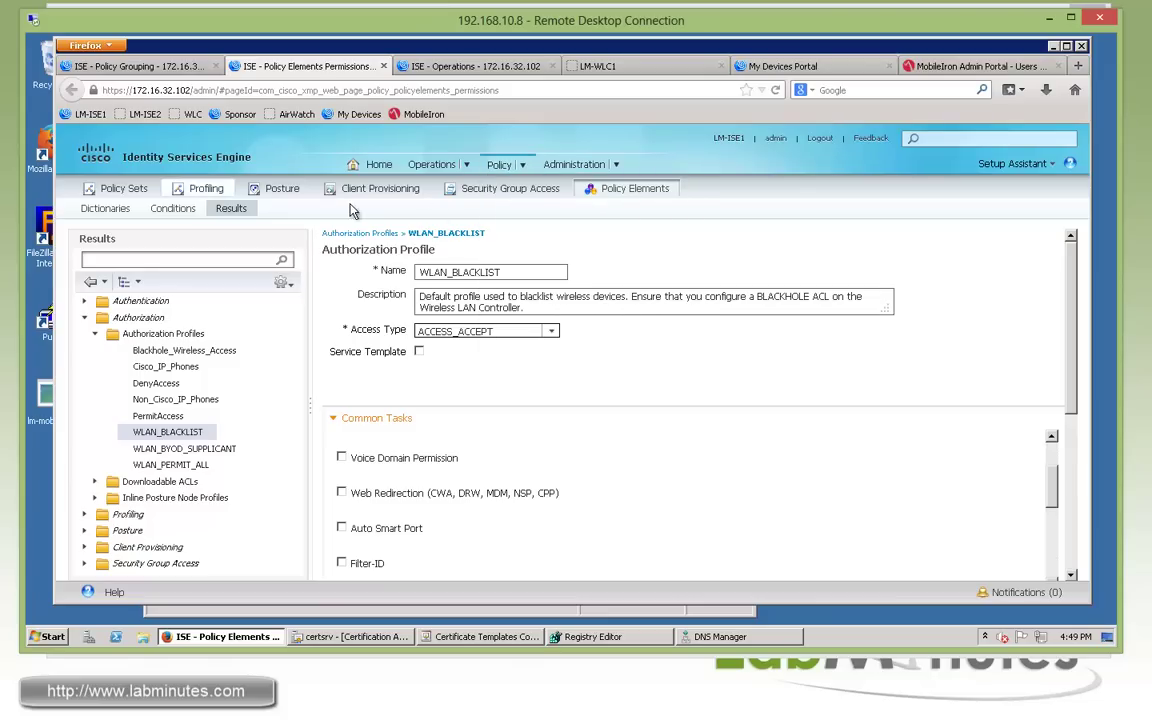
left_click(207, 191)
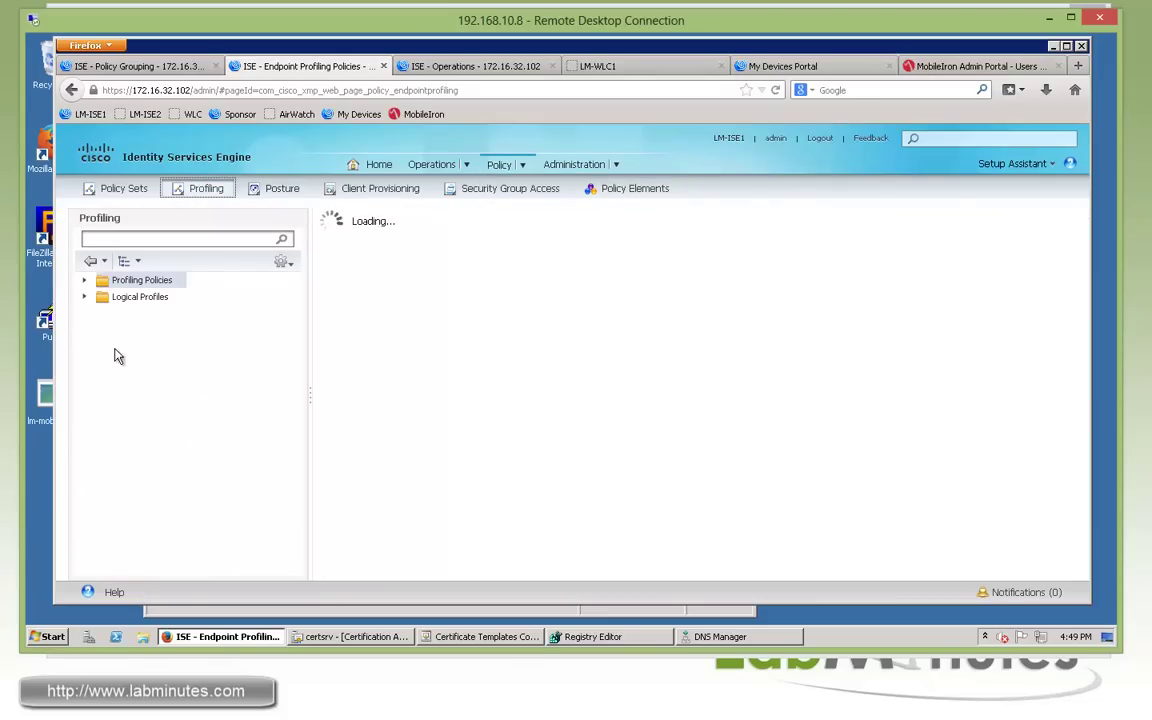
left_click(129, 297)
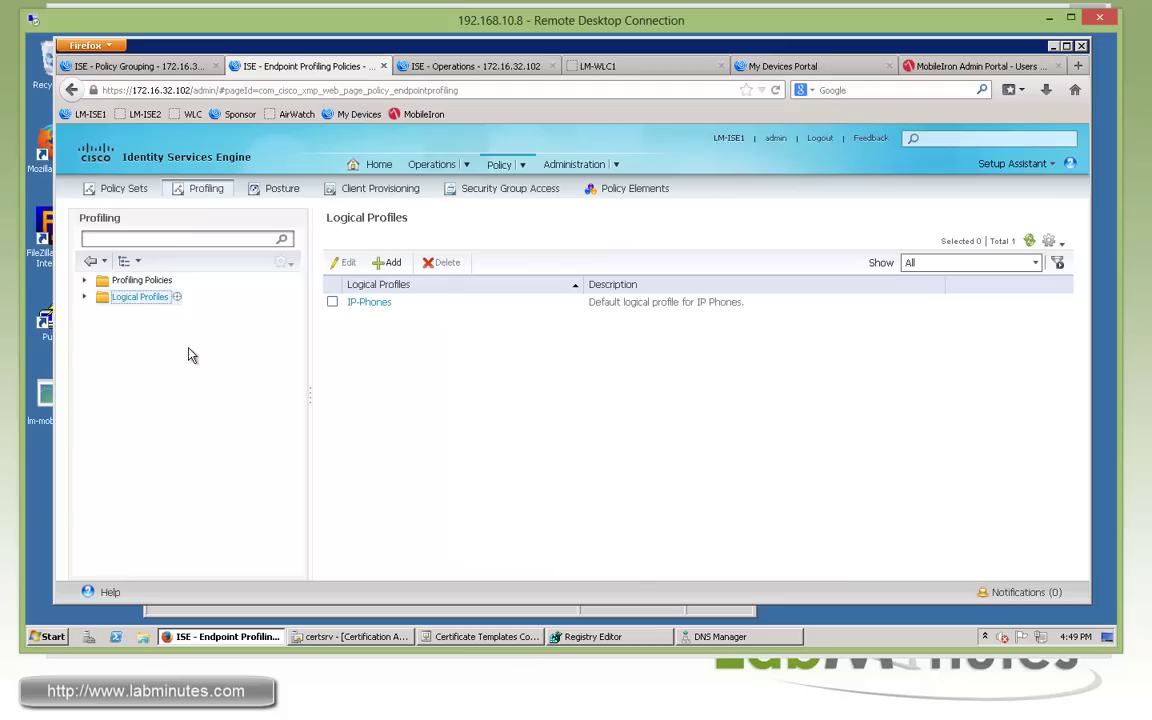
left_click(390, 264)
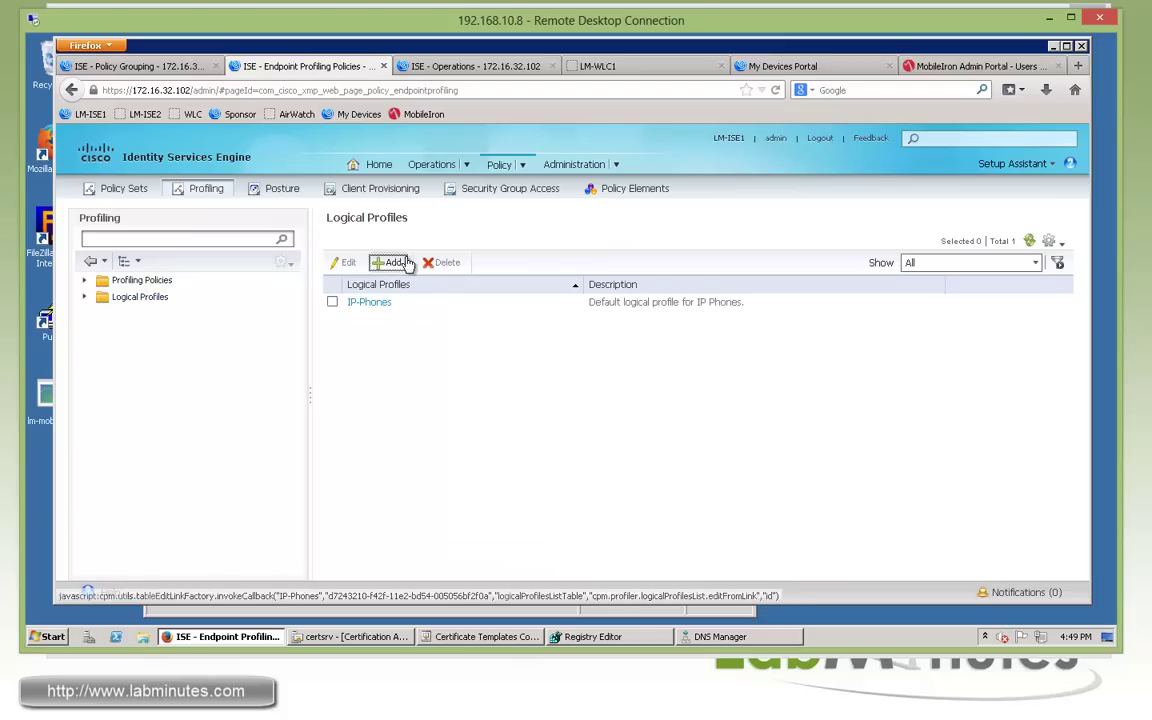
left_click(476, 257)
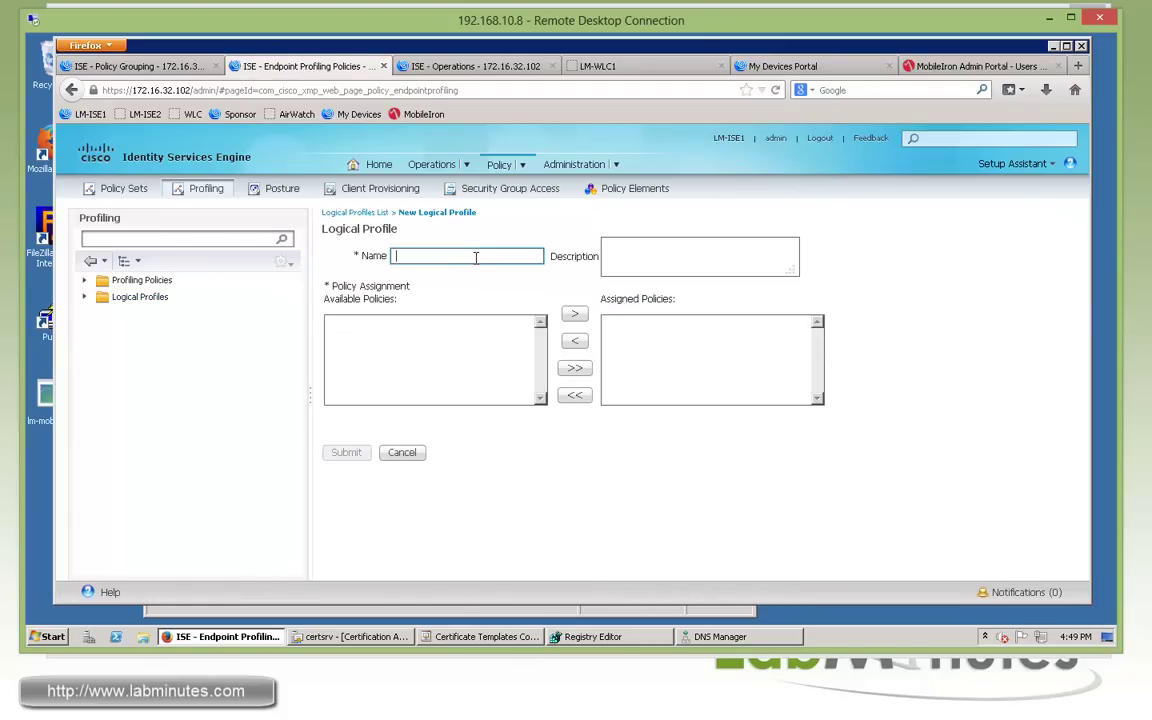
type("LM_WINDOWS")
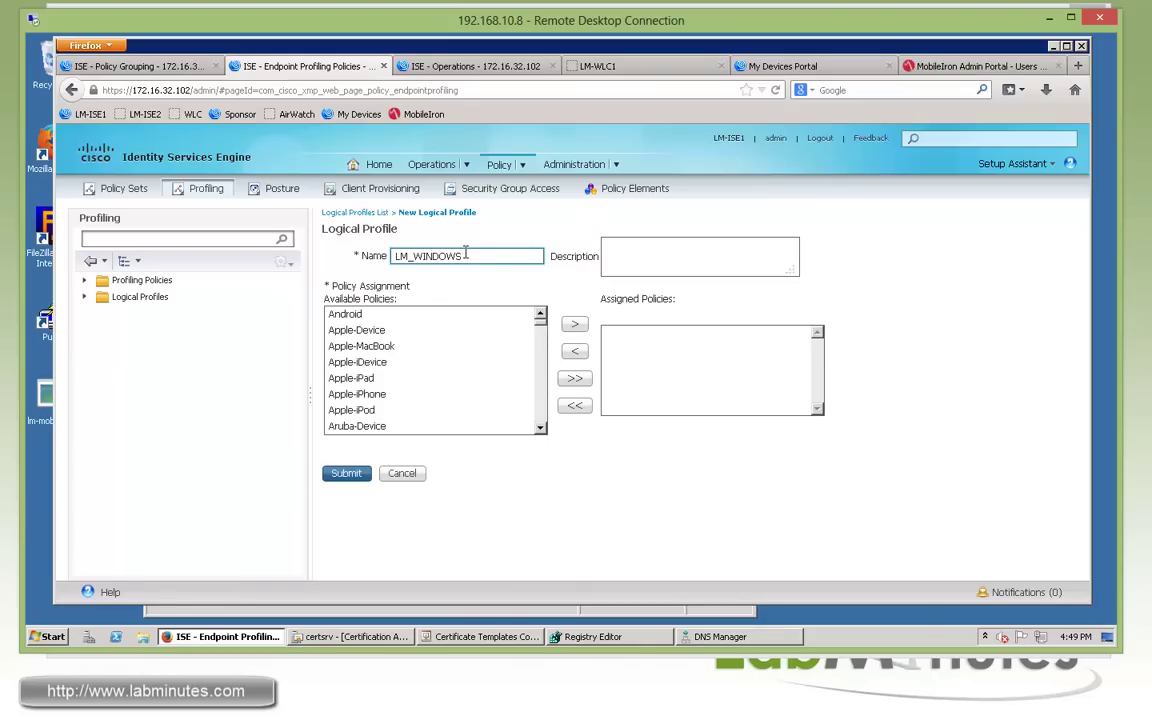
Assign the Microsoft-Workstation and Windows7-Workstation policies to LM_WINDOWS.
left_click(451, 380)
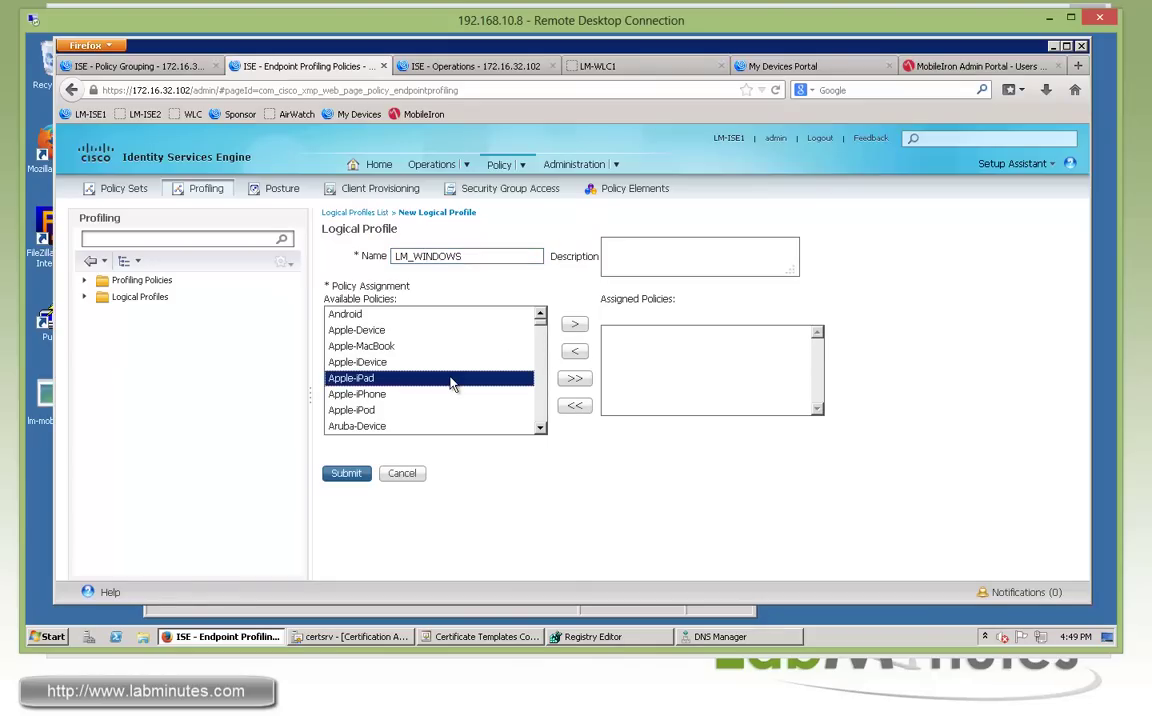
key("m")
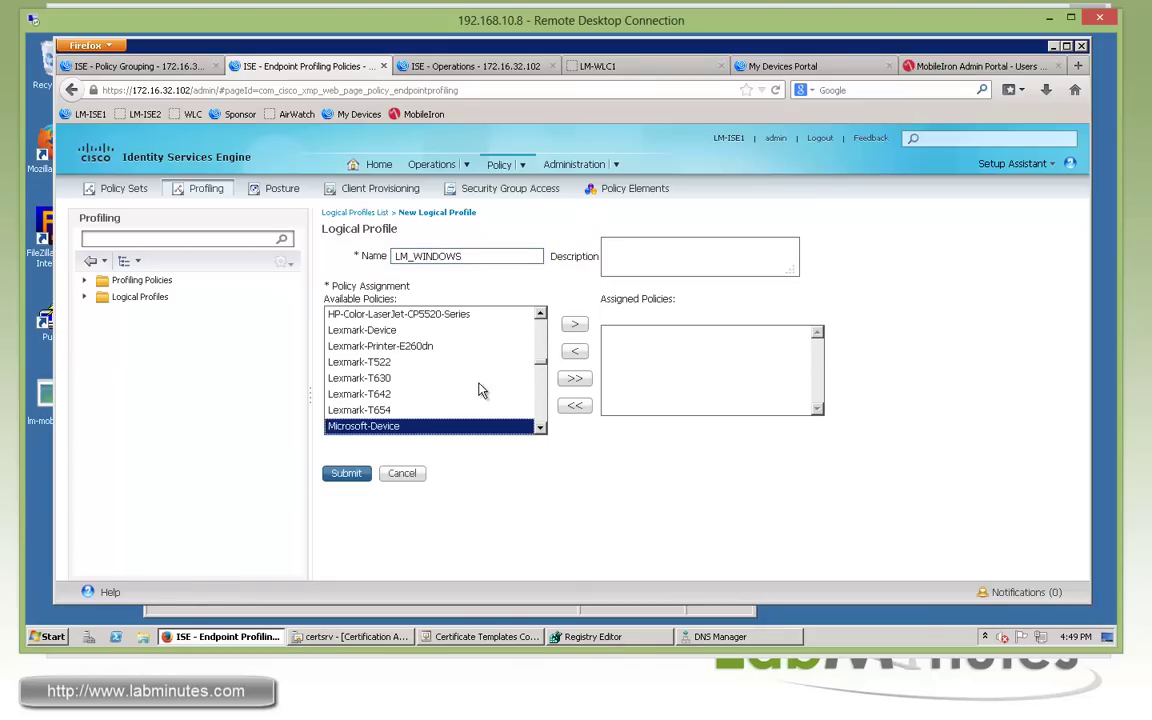
scroll(470, 385, "down", 2)
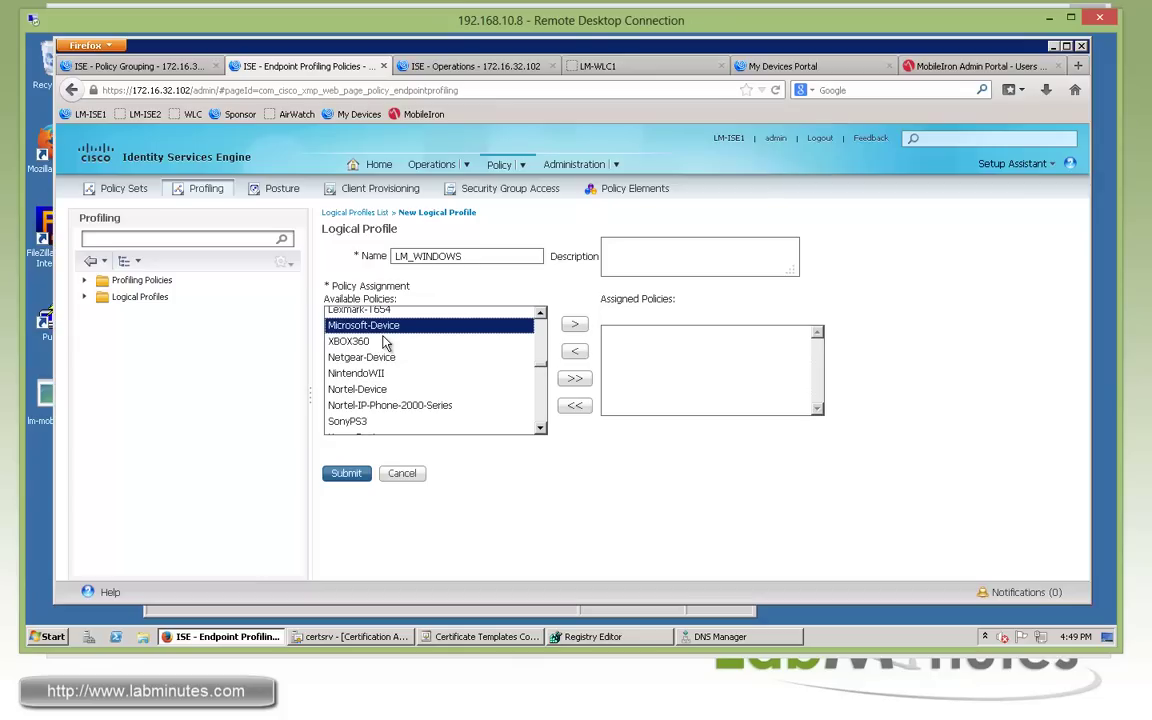
key("m")
key("m")
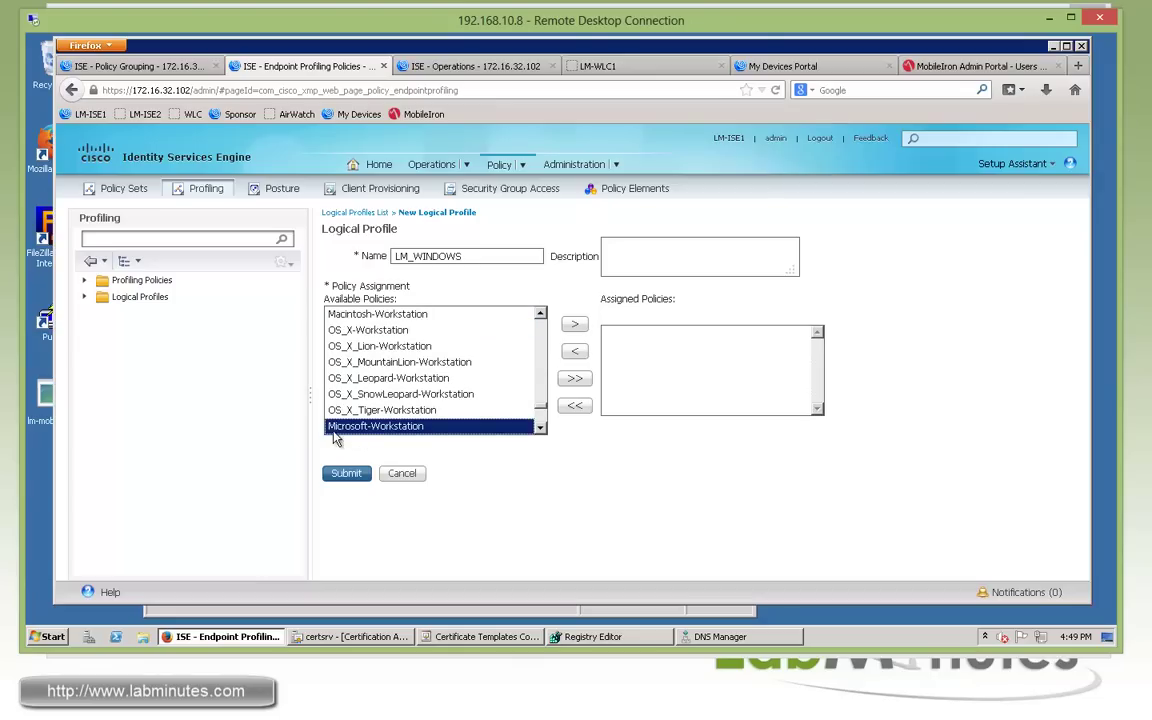
left_click(574, 323)
left_click(446, 382)
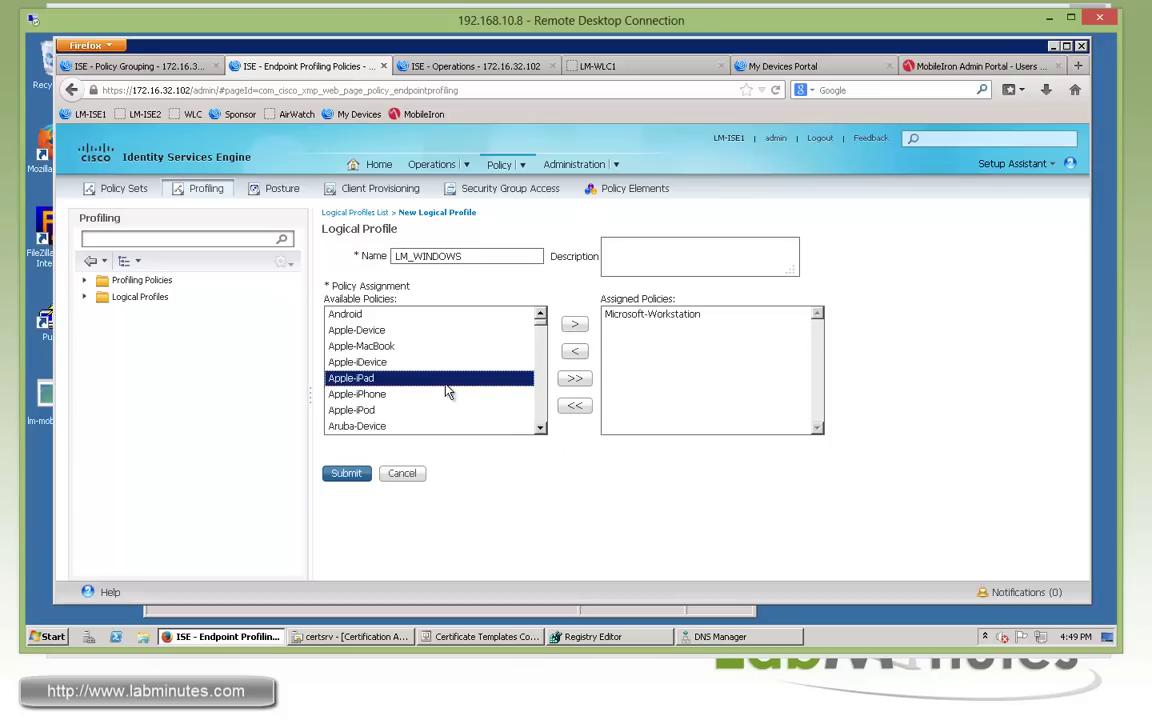
key("w")
left_click(539, 430)
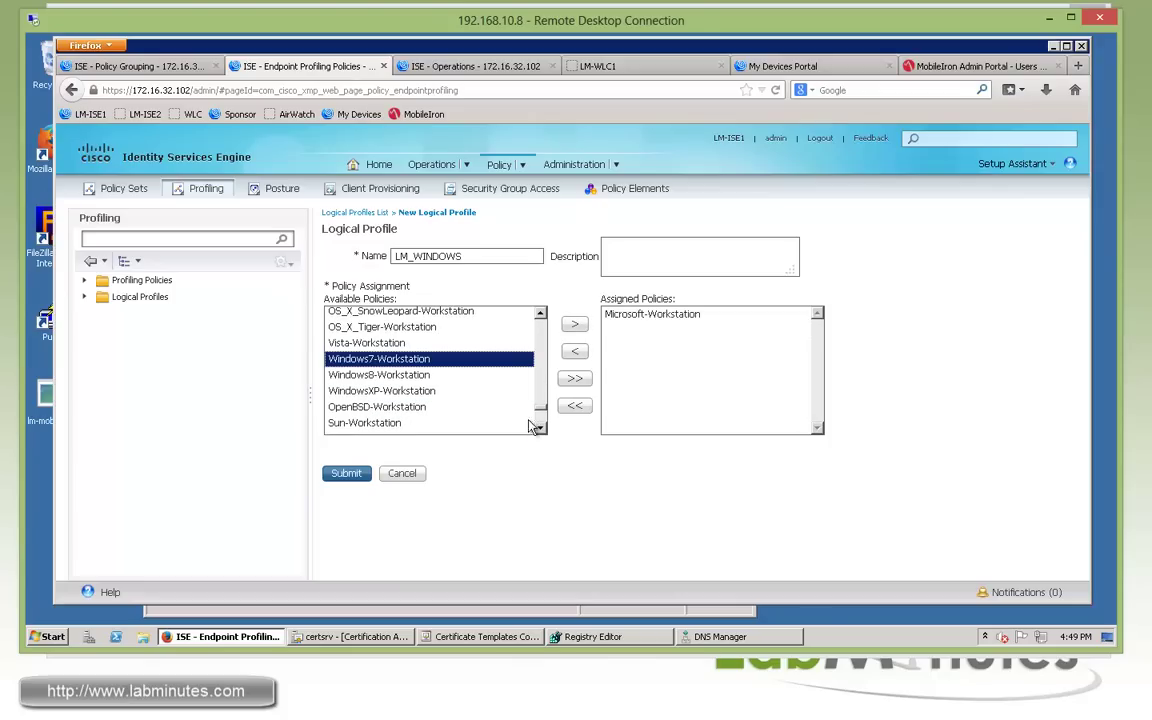
left_click(574, 324)
Assign Windows8-Workstation and WindowsXP-Workstation, then submit the LM_WINDOWS profile.
left_click(463, 396)
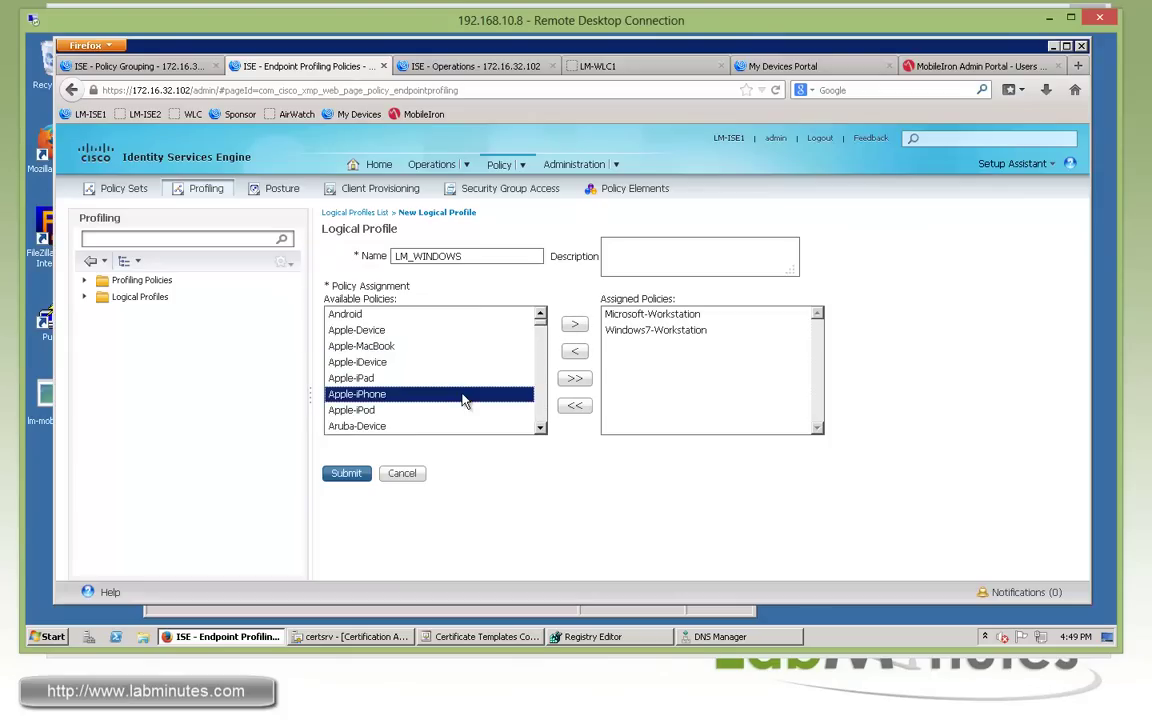
key("w")
scroll(493, 396, "down", 2)
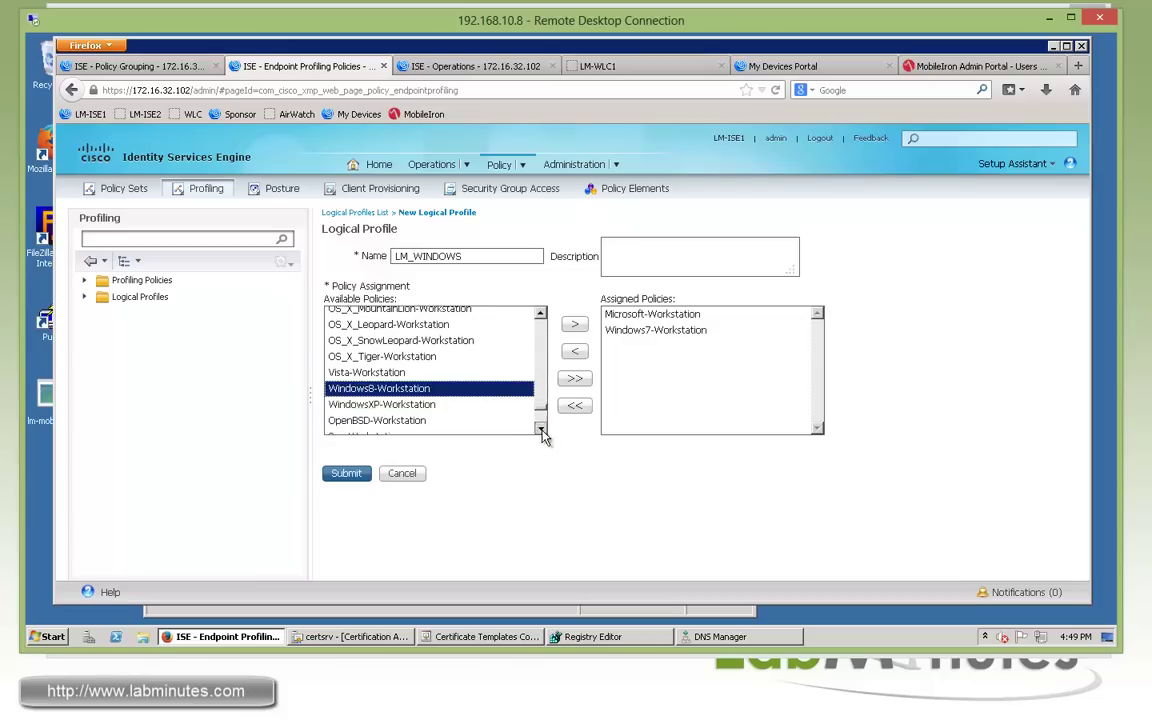
left_click(411, 376, "ctrl")
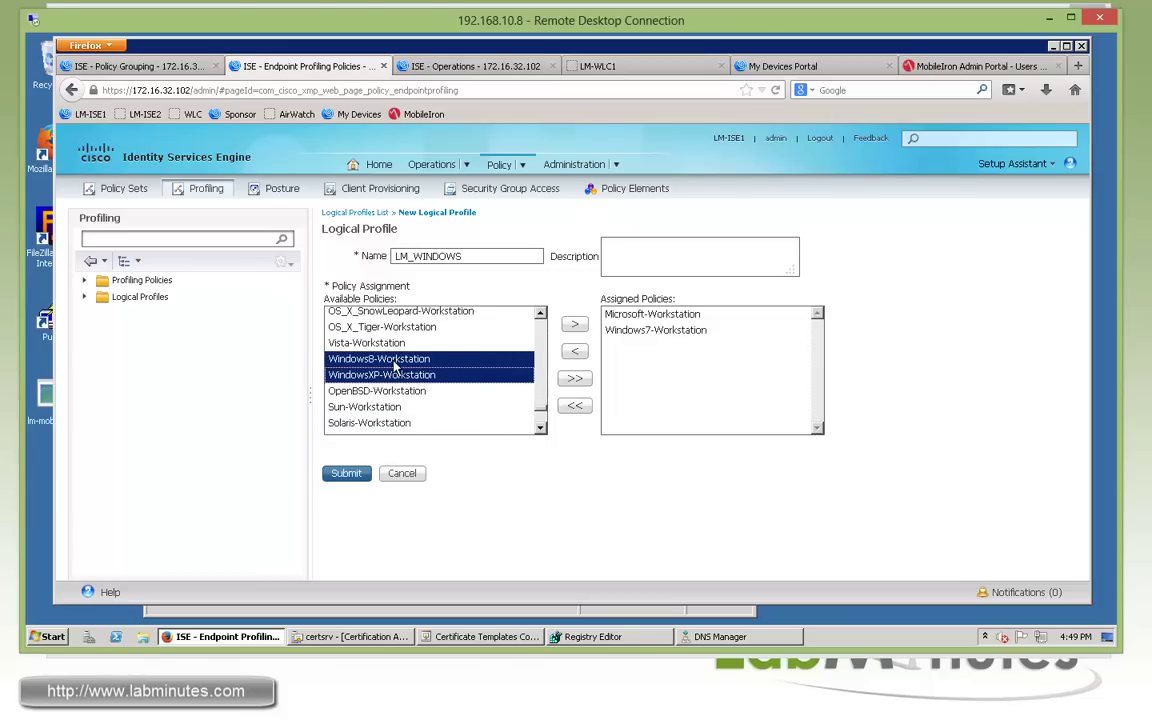
left_click(574, 324)
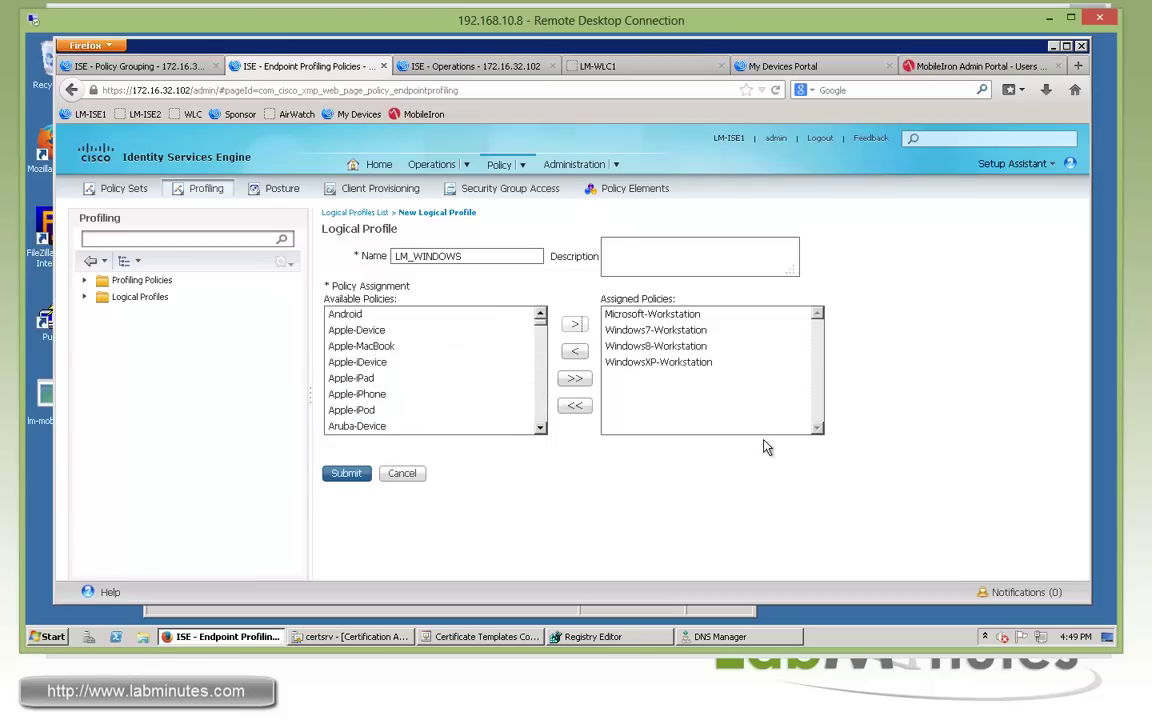
left_click(348, 476)
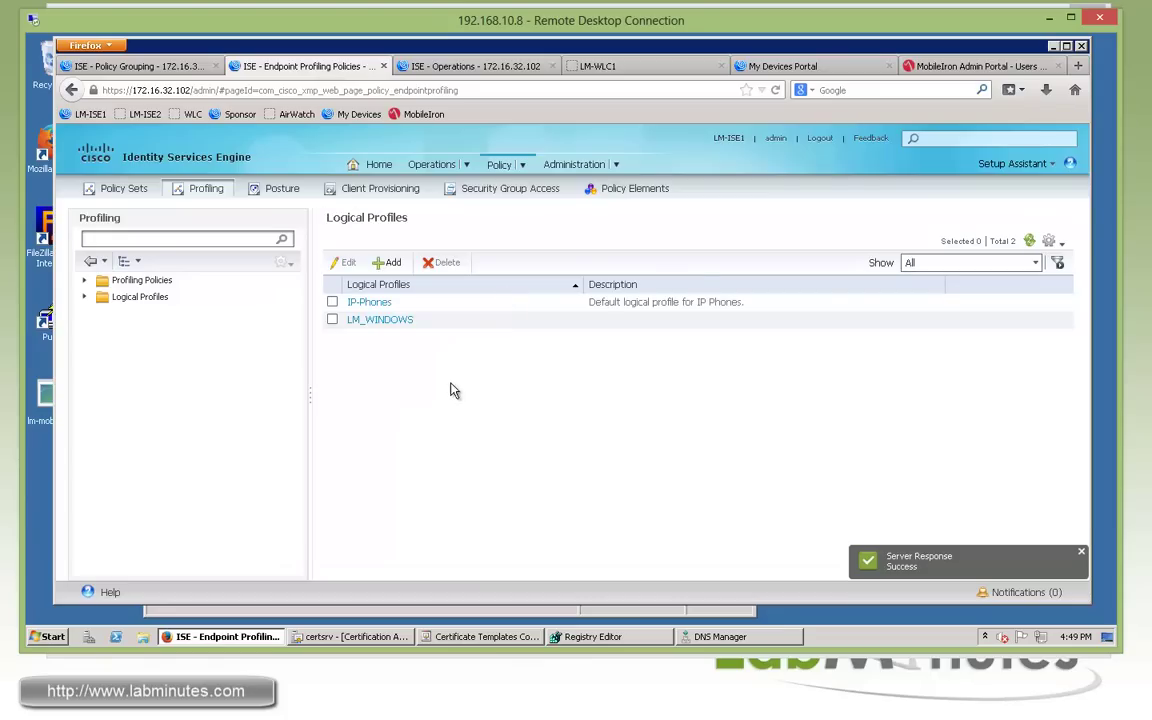
Add logical profile LM_SMARTPHONE with Apple-iPhone and Android assigned, and submit it.
left_click(386, 262)
left_click(460, 256)
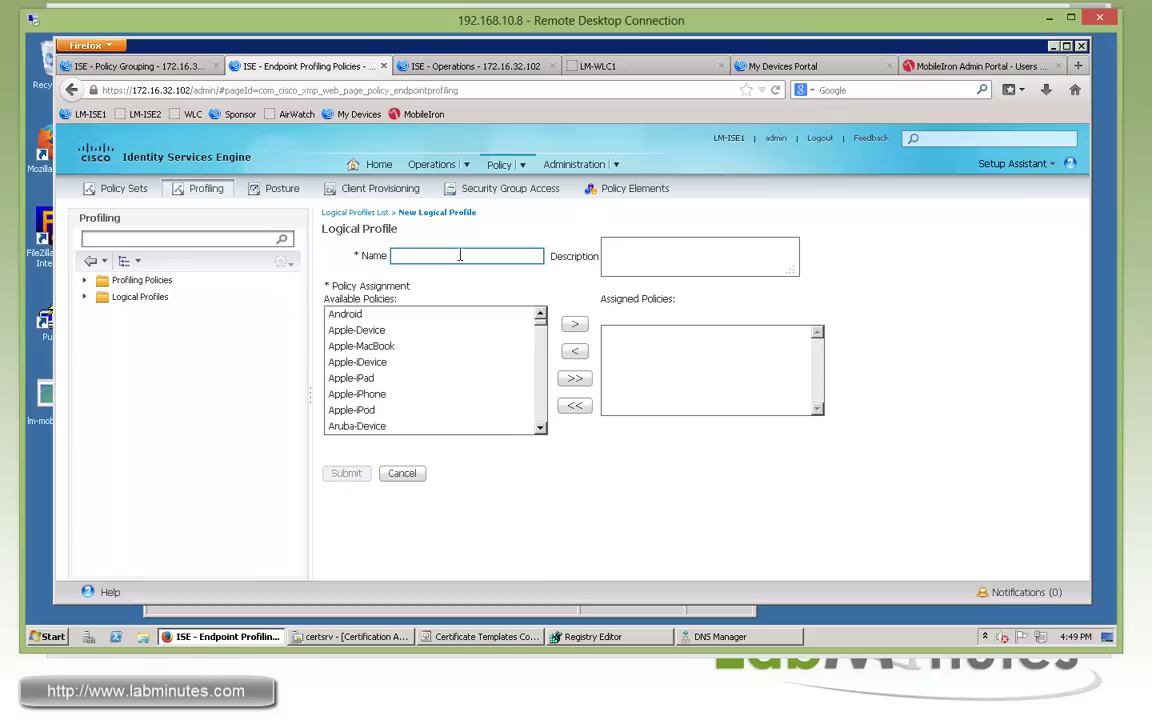
type("LM_SMARTPHONE")
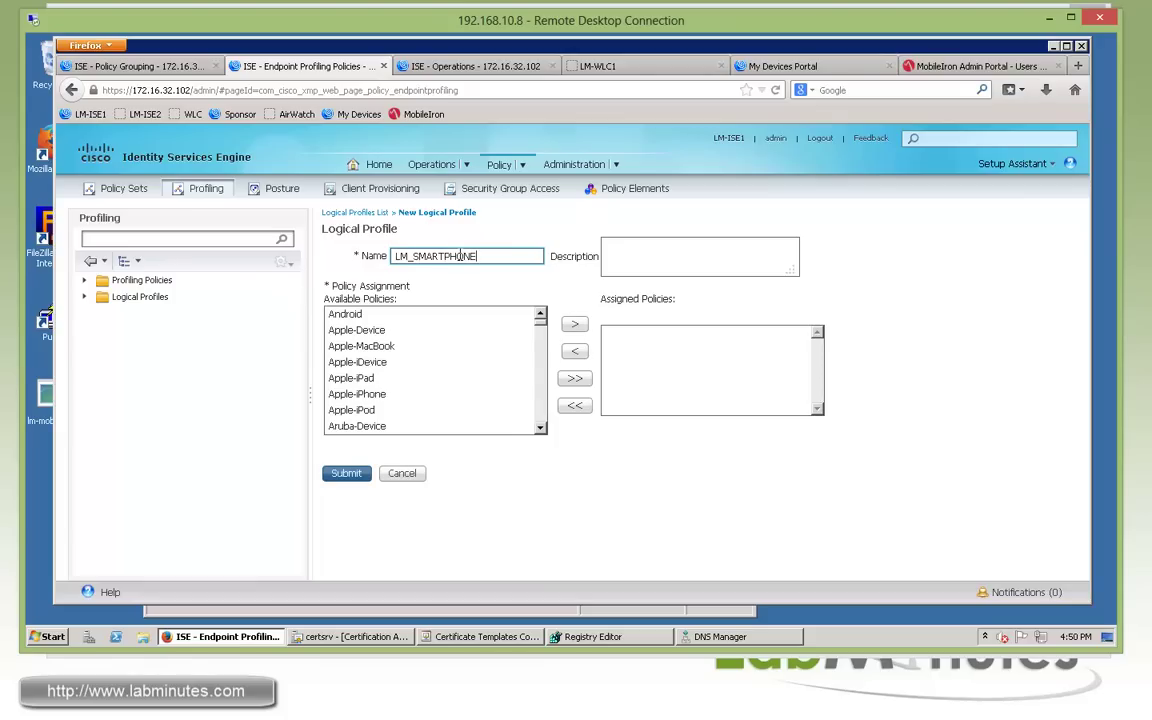
left_click(432, 346)
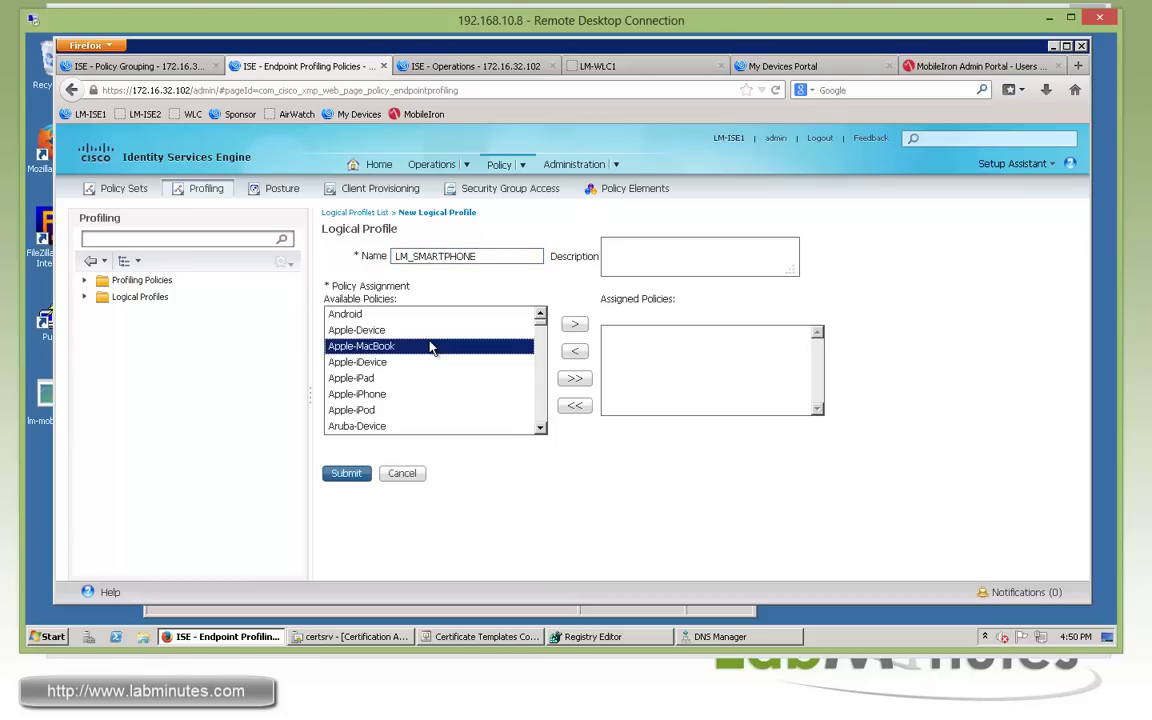
key("Down")
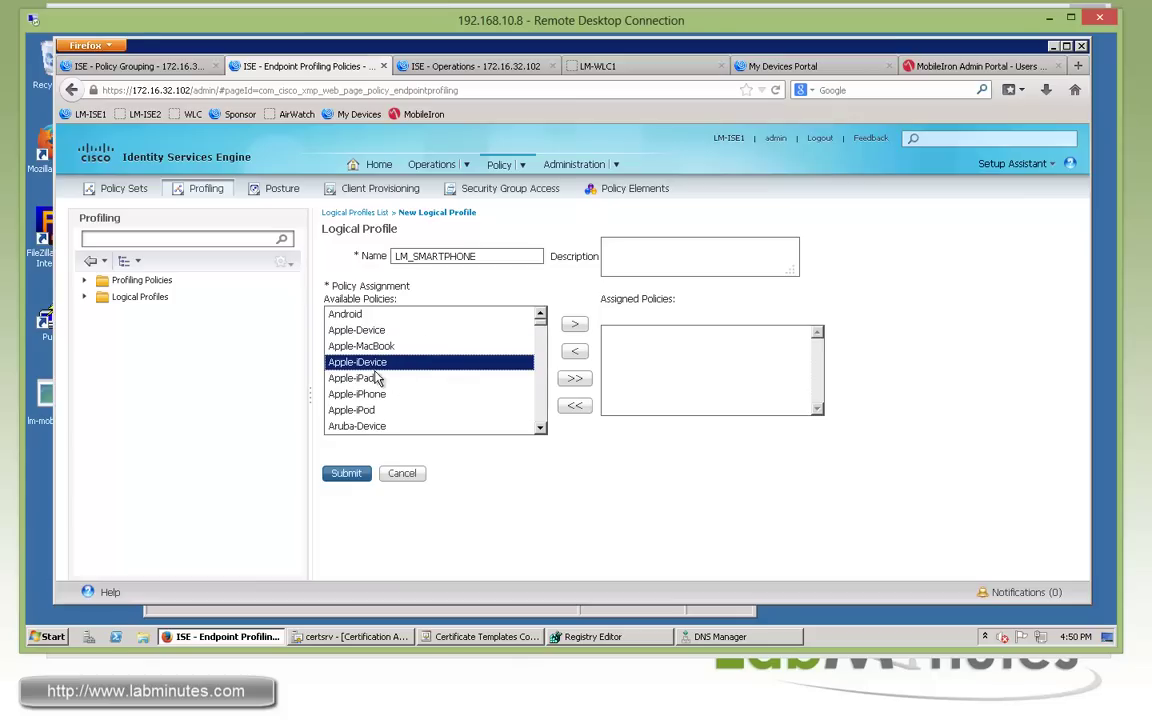
left_click(380, 396)
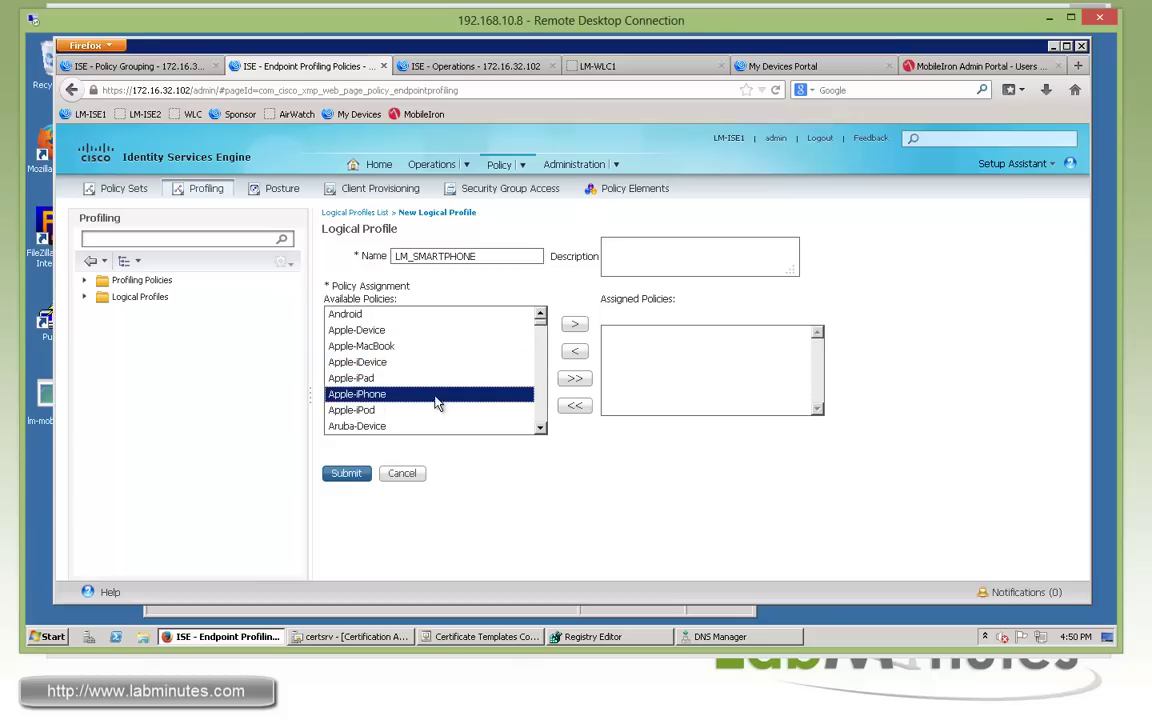
left_click(576, 326)
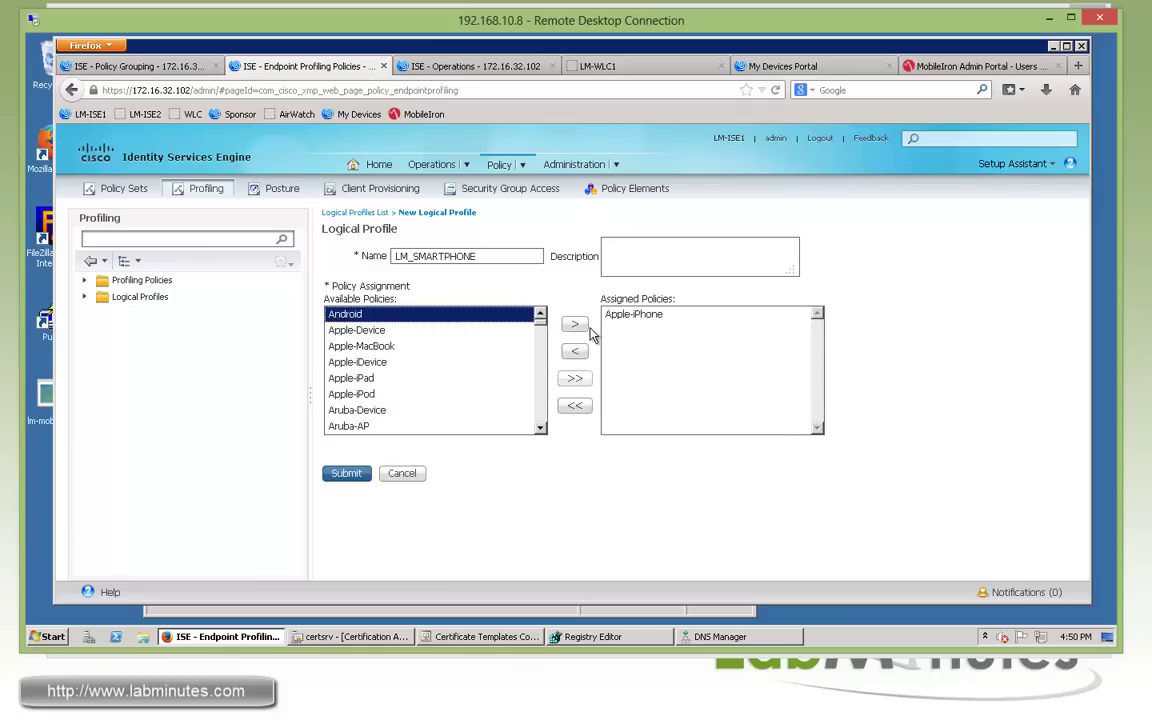
left_click(576, 326)
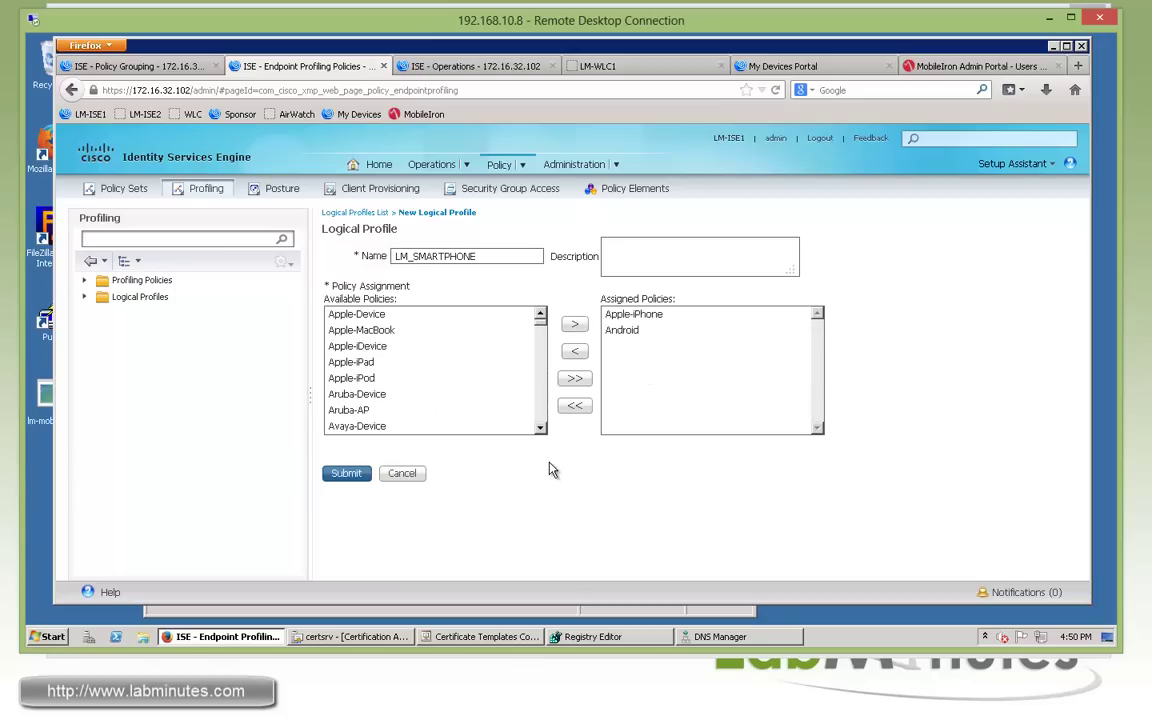
left_click(346, 474)
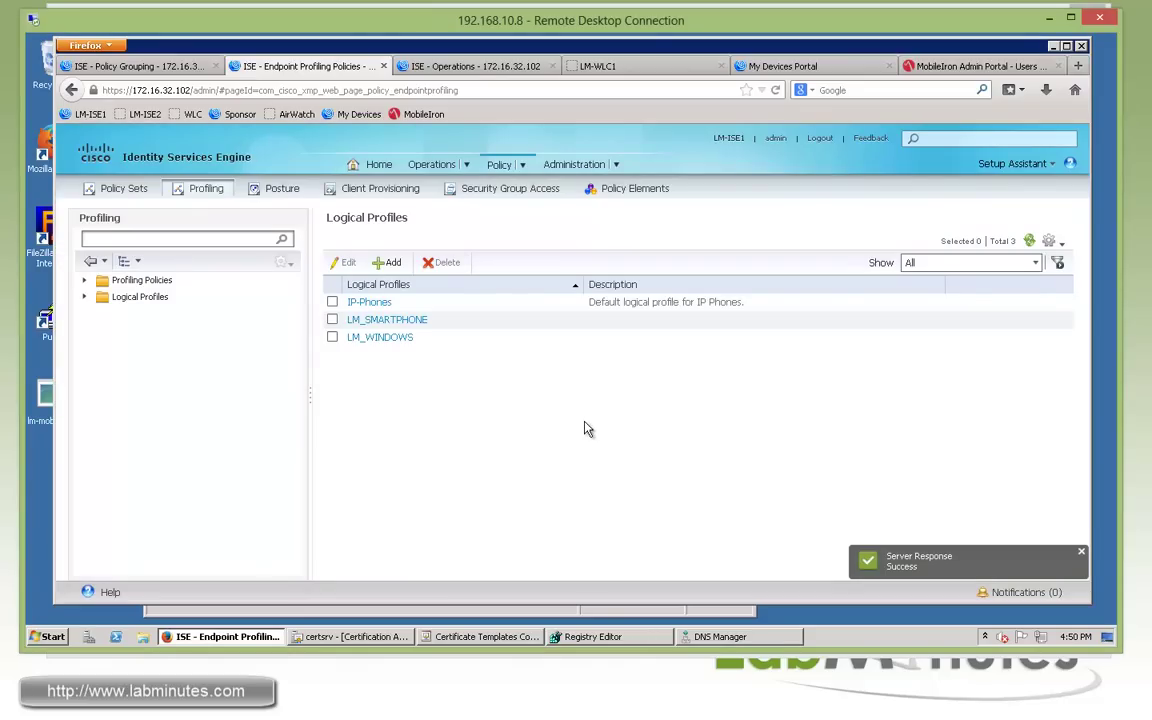
Edit the LM-WLAN-BYOD-REG rule and add a new attribute condition.
left_click(126, 66)
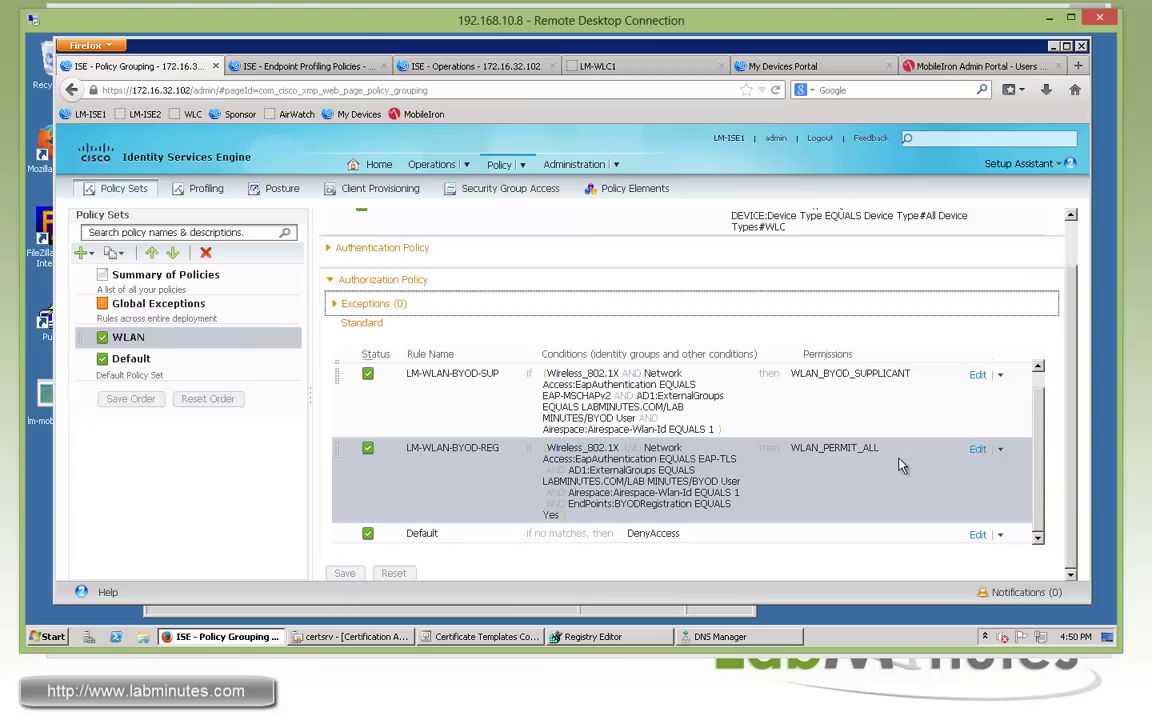
left_click(977, 449)
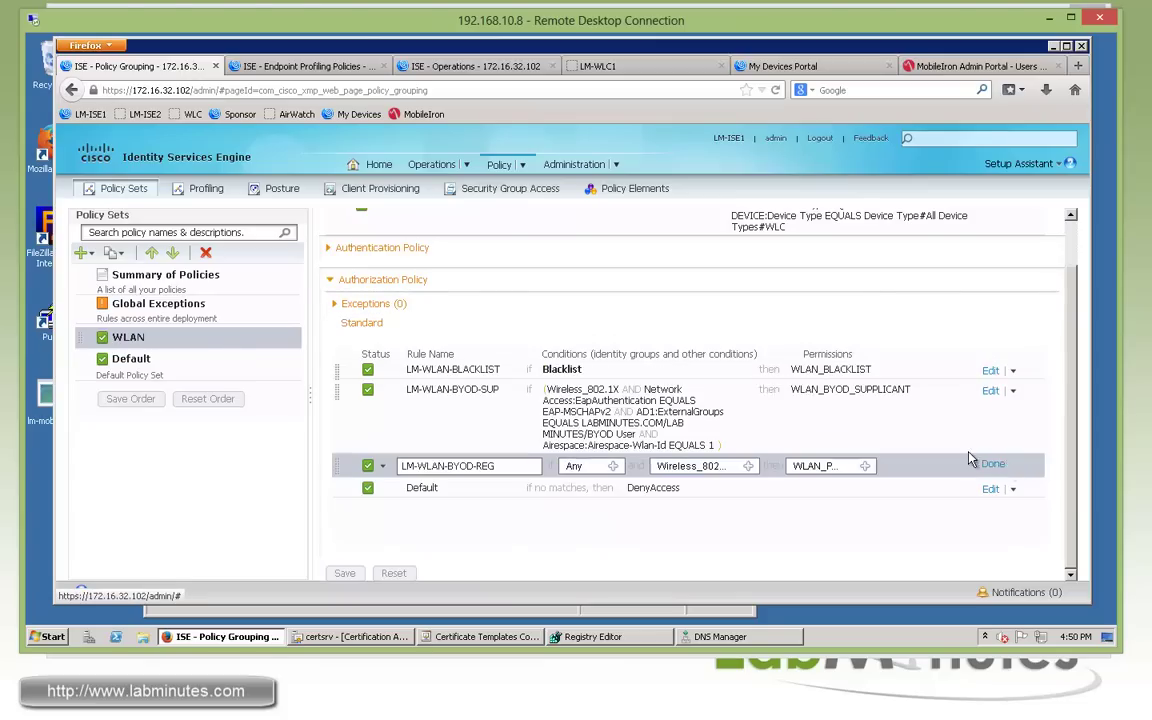
left_click(750, 468)
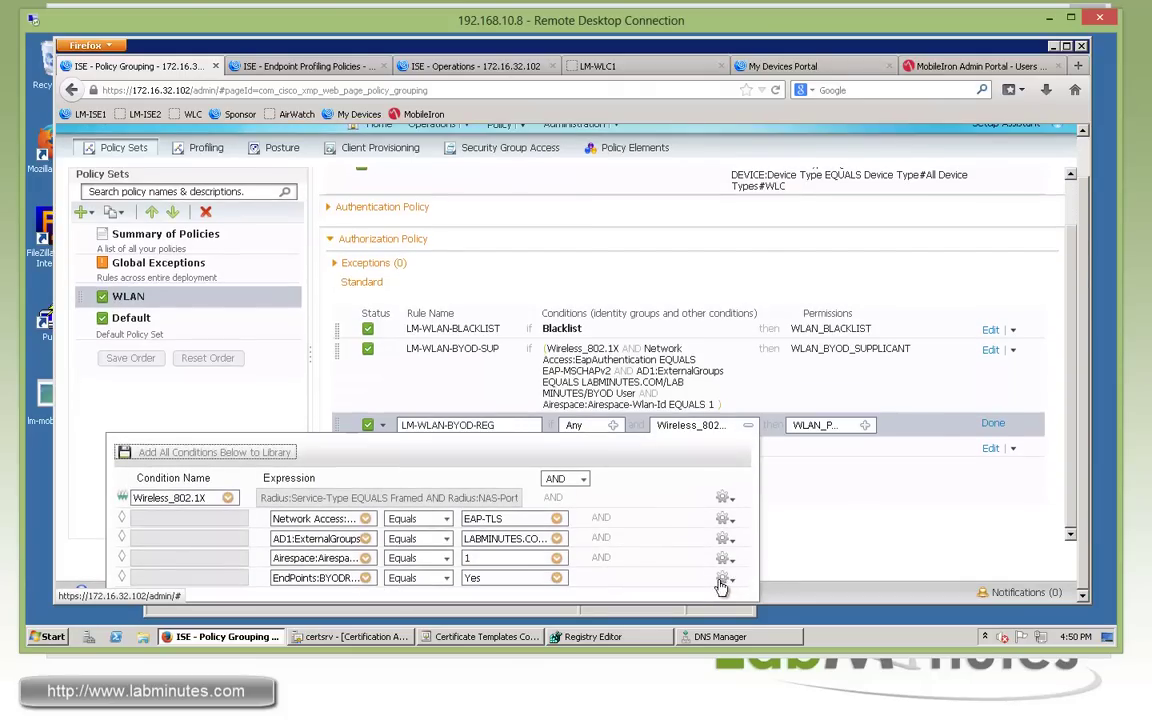
left_click(720, 585)
left_click(732, 496)
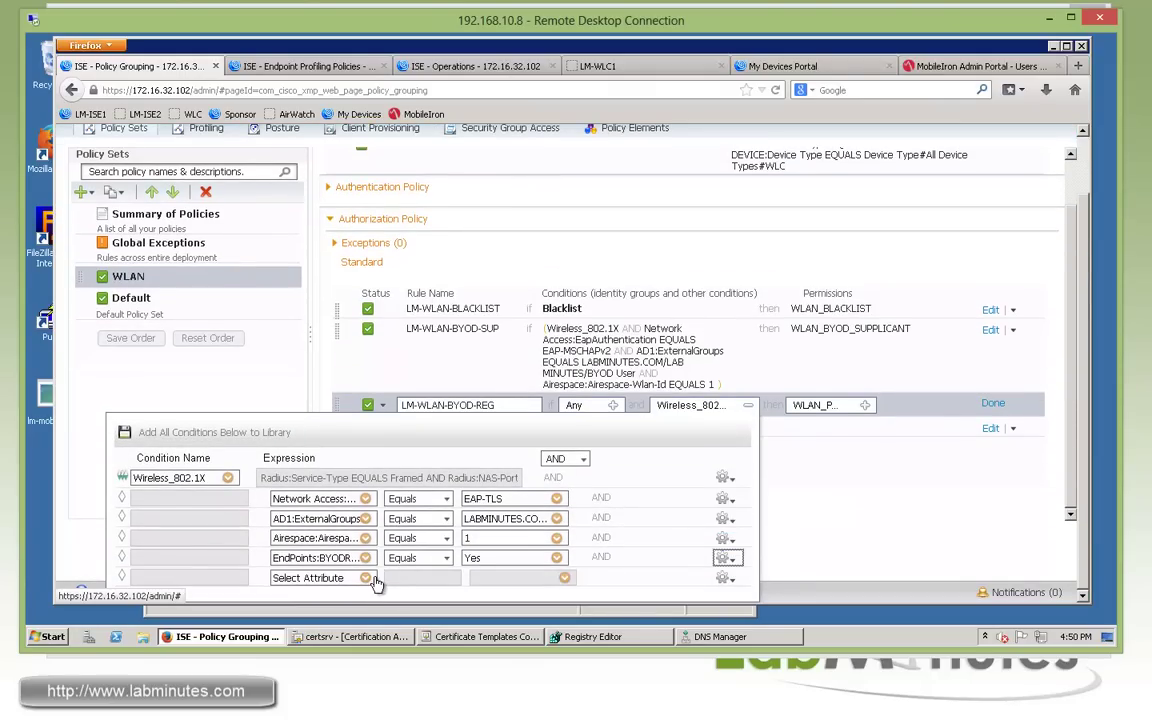
Set the condition to EndPoints:LogicalProfile Equals LM_WINDOWS and finish the rule.
left_click(366, 579)
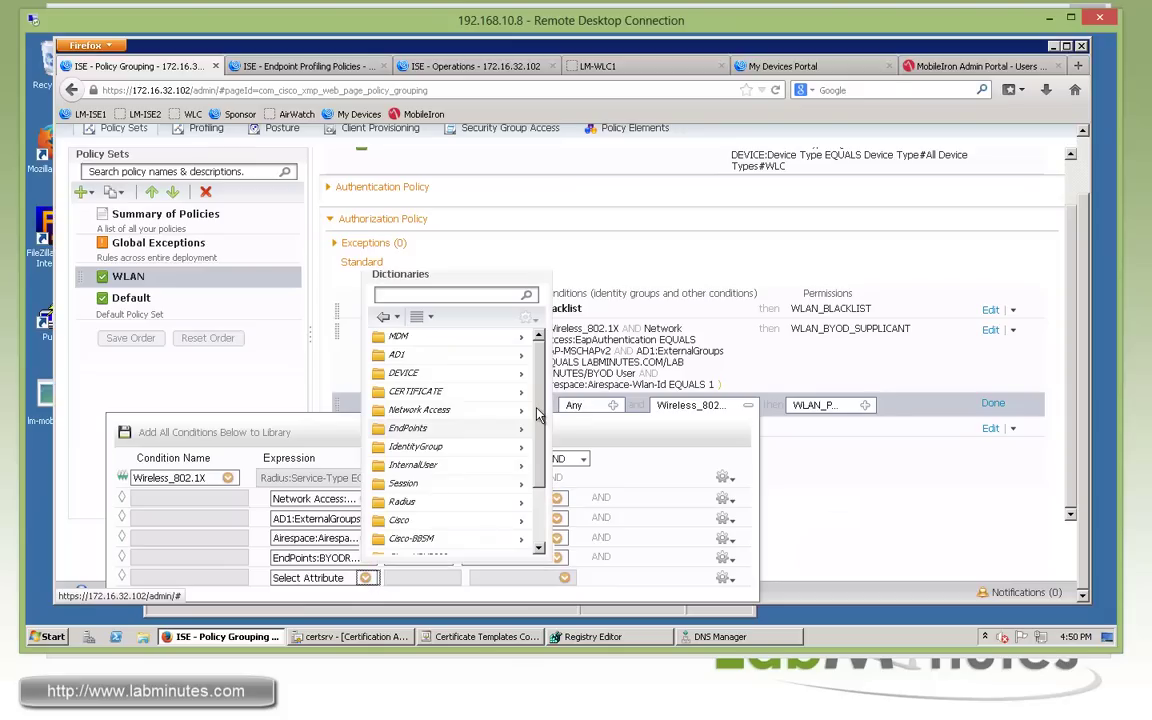
left_click(415, 428)
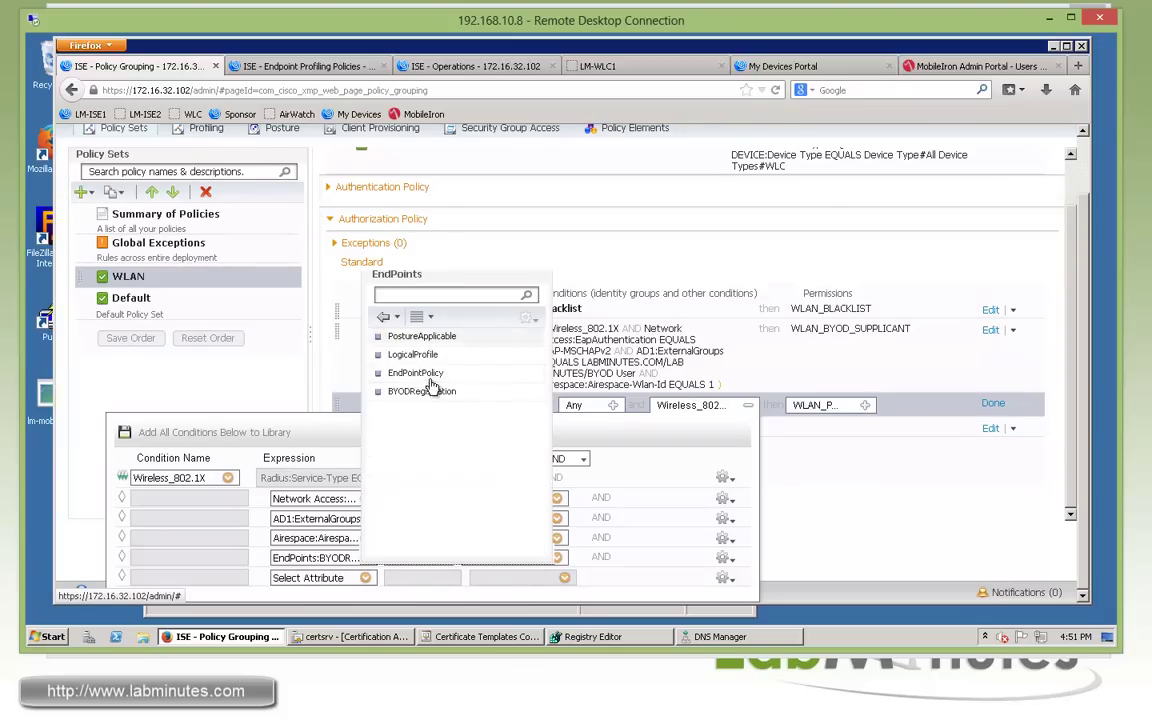
left_click(412, 354)
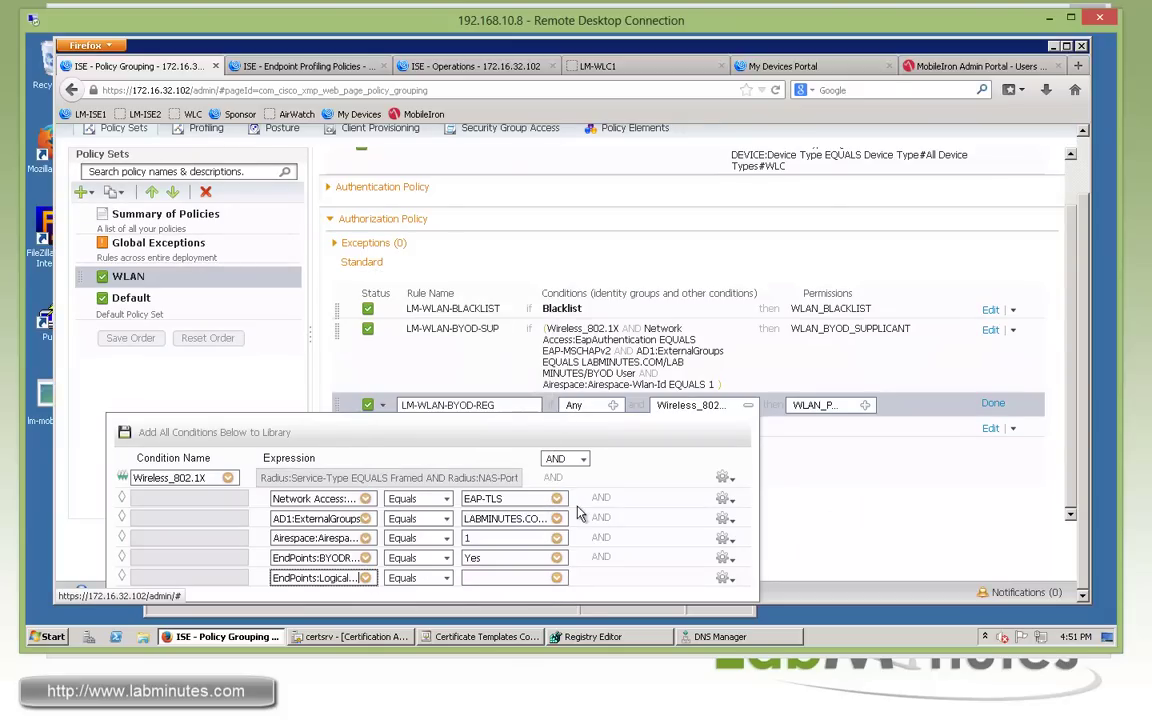
left_click(557, 579)
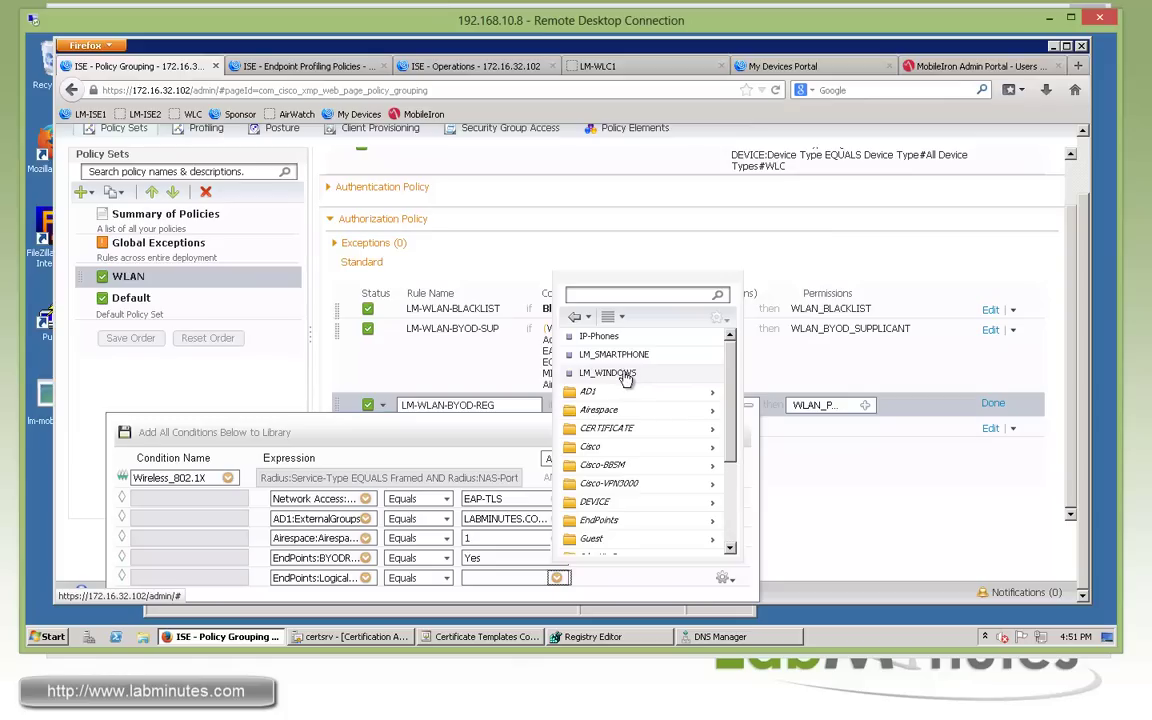
left_click(607, 373)
left_click(836, 441)
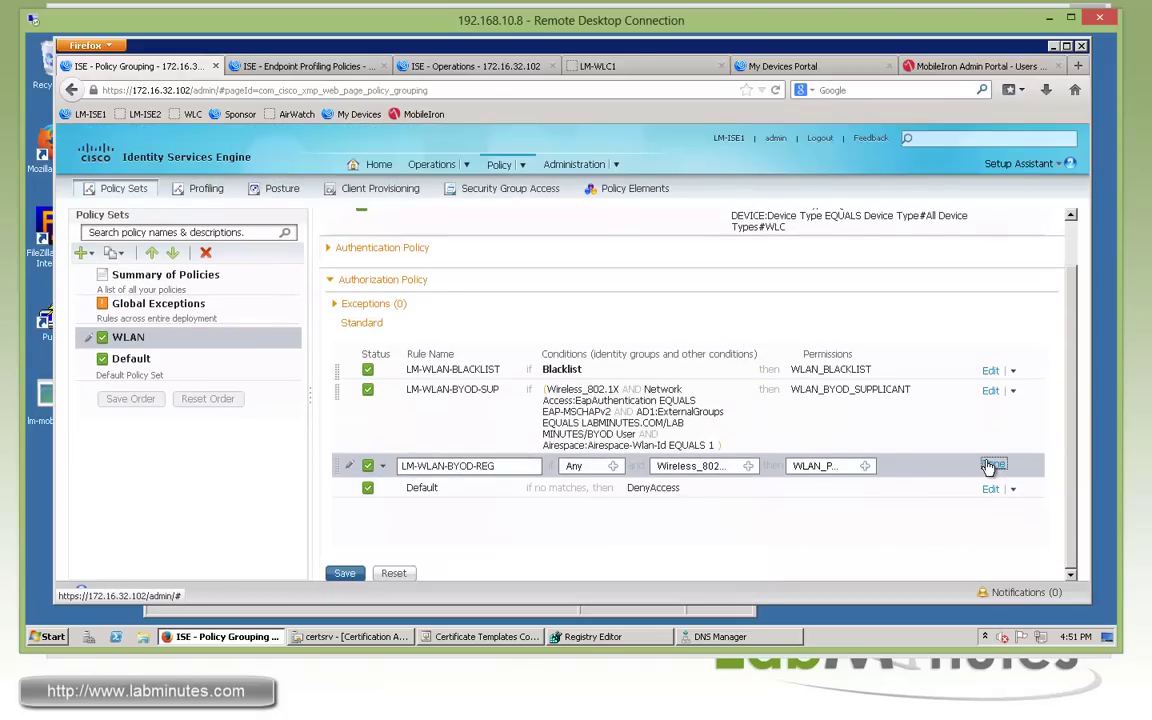
left_click(991, 464)
scroll(970, 465, "down", 1)
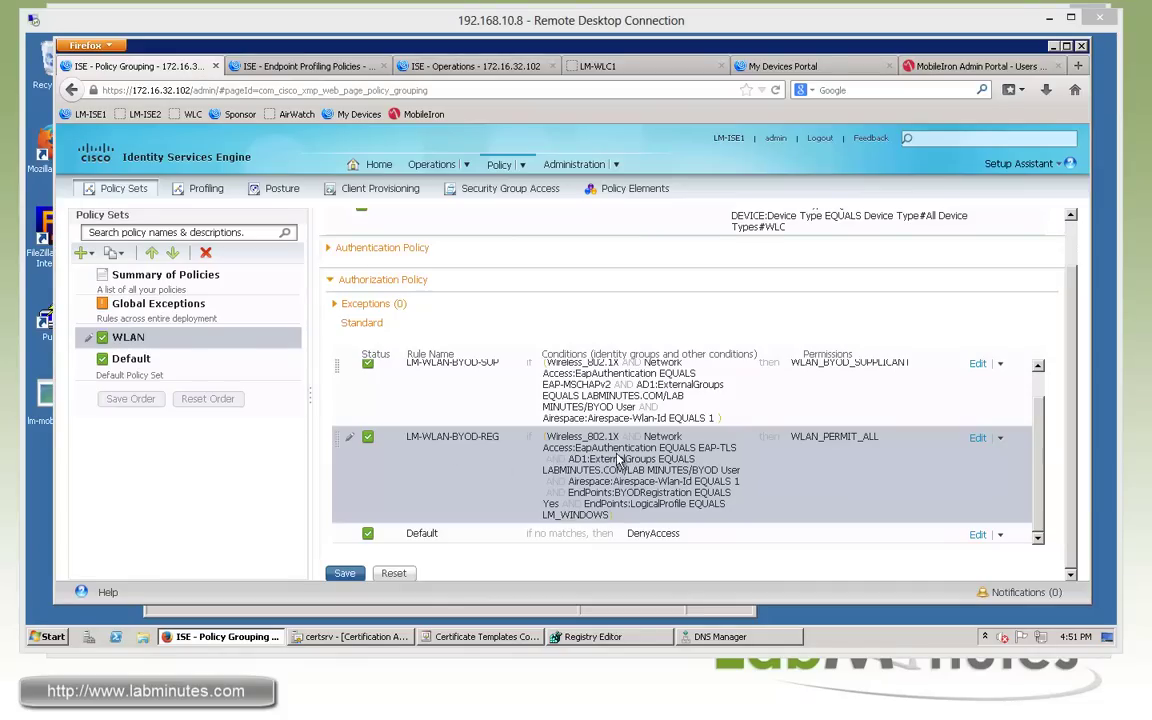
Duplicate the LM-WLAN-BYOD-REG rule below itself and rename the copy LM-WLAN-MDM-NOREG.
left_click(1002, 440)
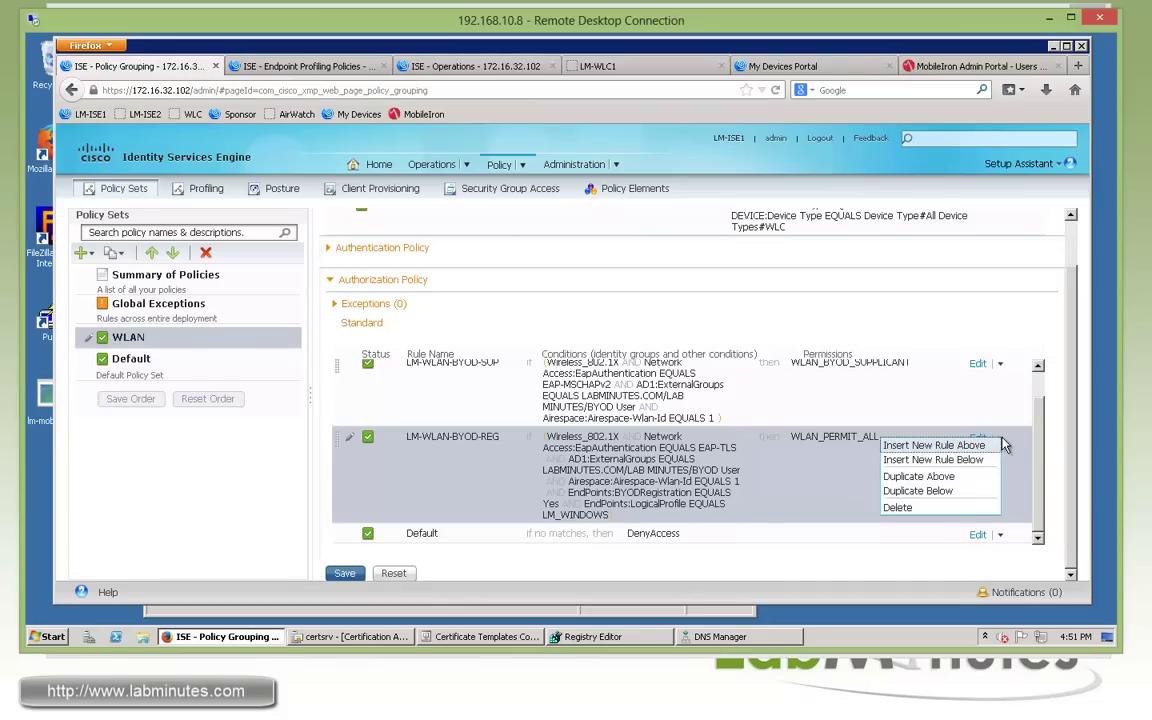
left_click(920, 491)
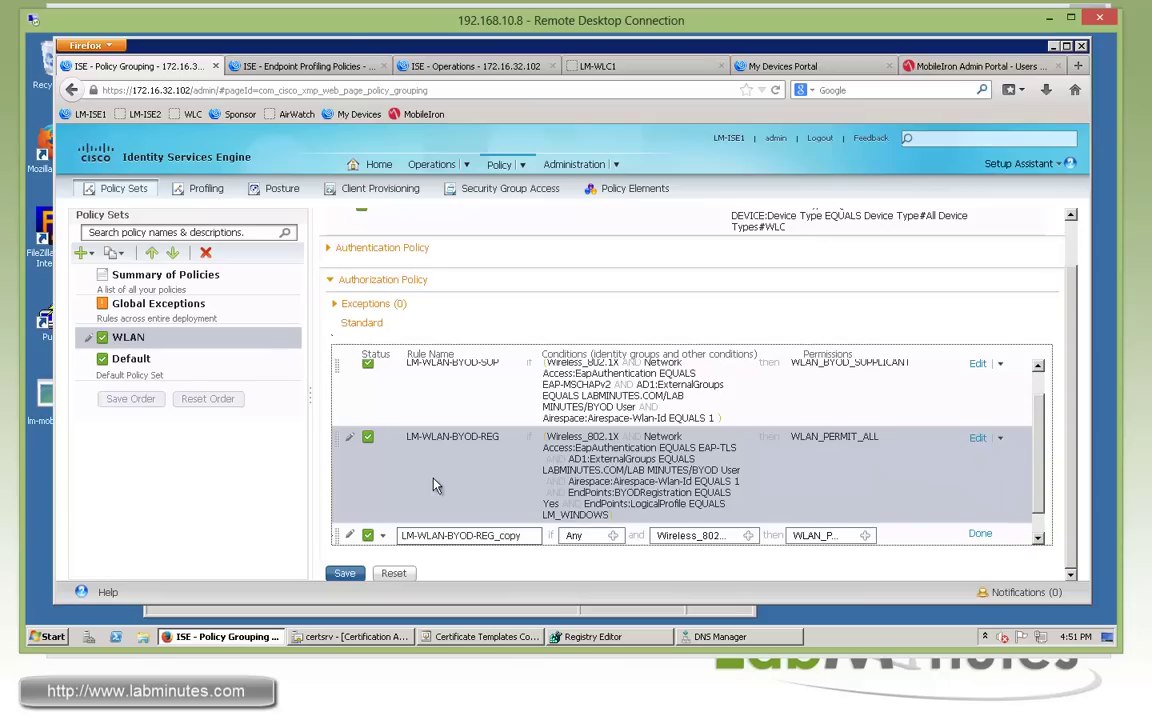
scroll(480, 460, "down", 1)
left_click(463, 511)
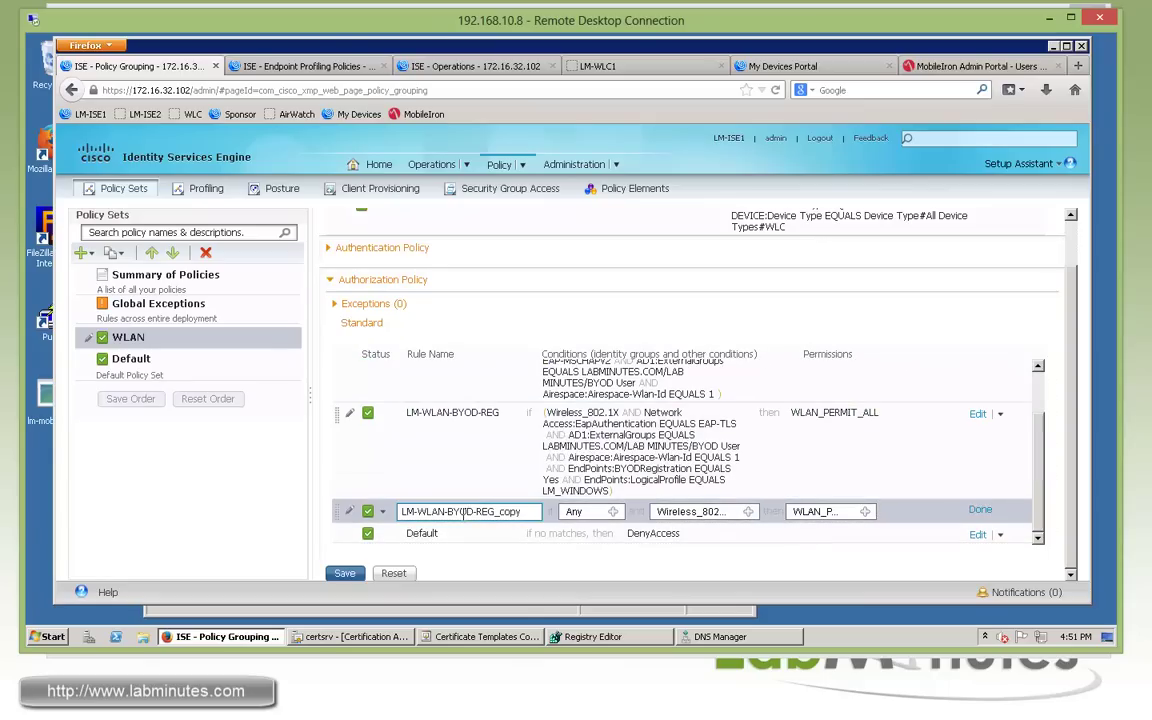
left_click_drag(447, 511, 652, 532)
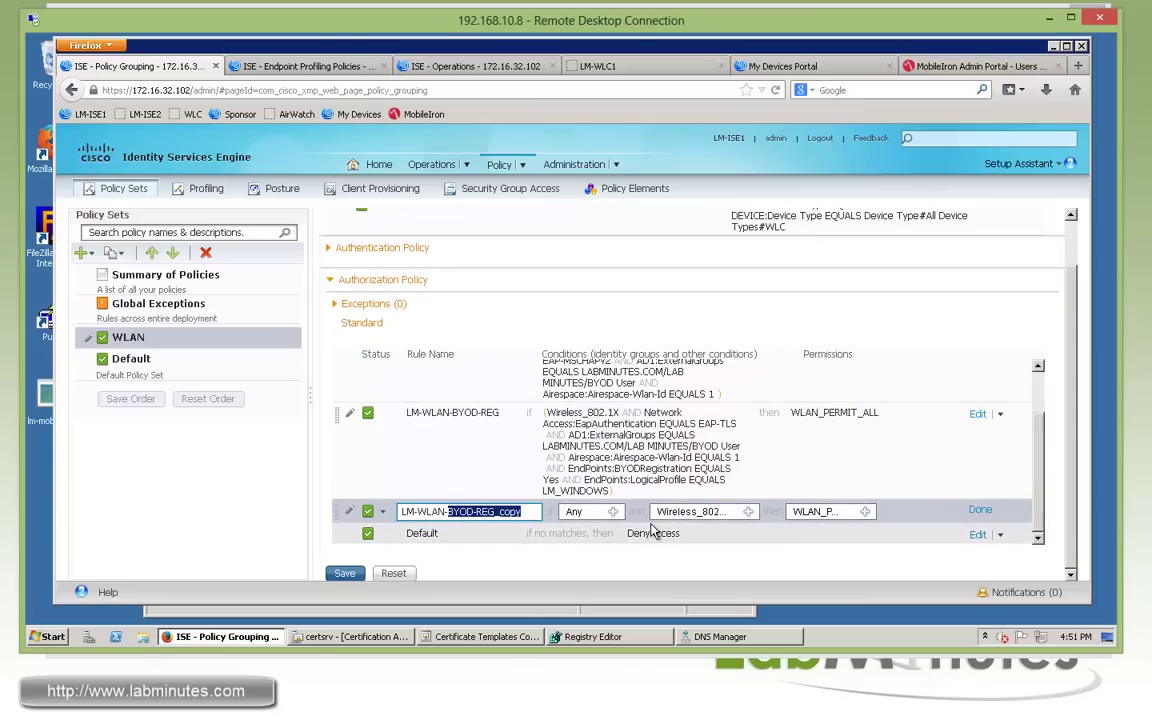
type("MDM-N")
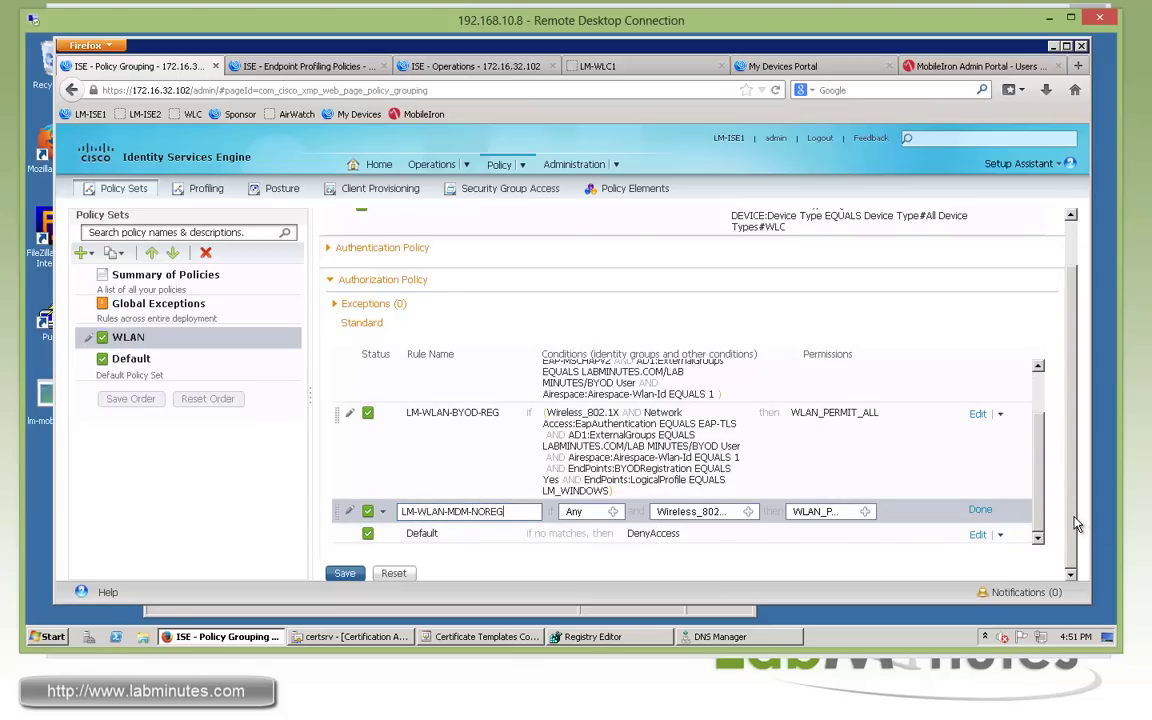
Change the rule's LogicalProfile condition to LM_SMARTPHONE.
left_click(748, 511)
scroll(1034, 480, "down", 3)
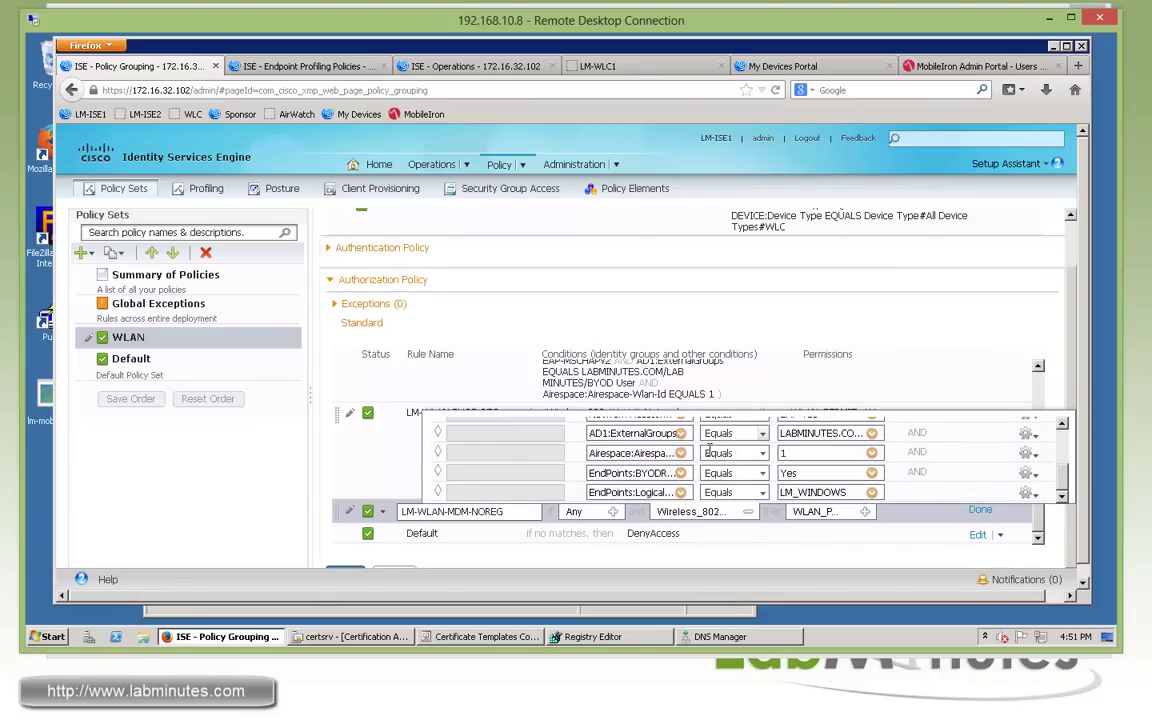
scroll(960, 470, "up", 3)
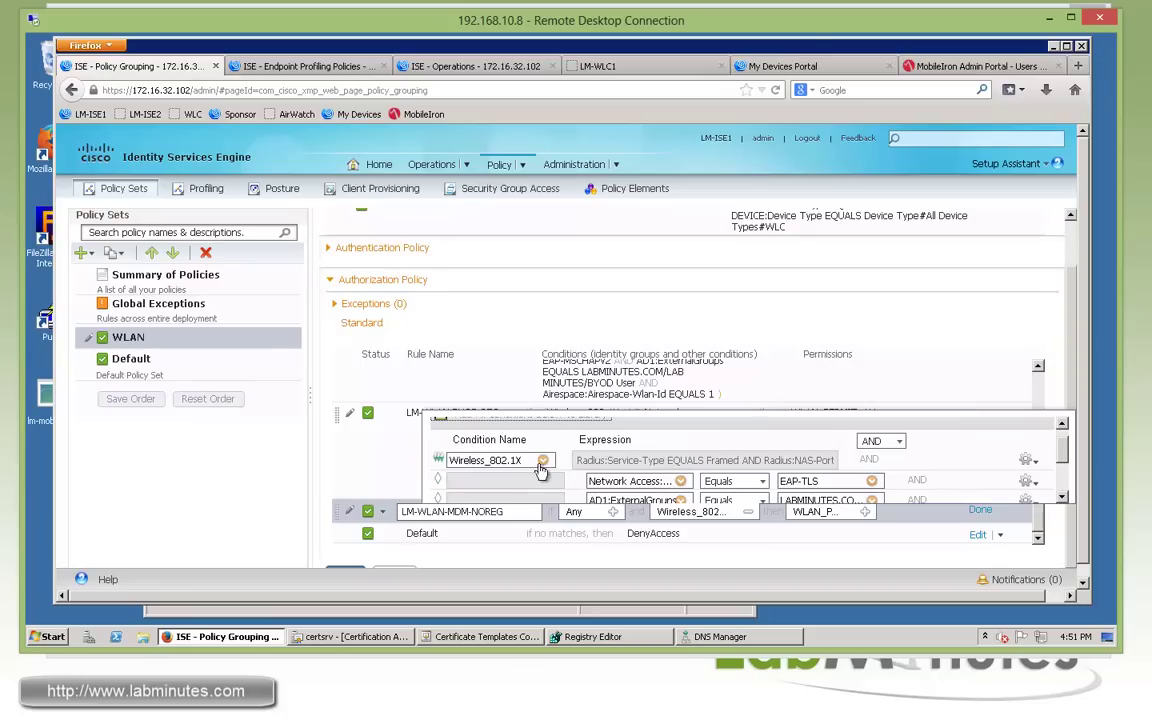
scroll(810, 458, "down", 1)
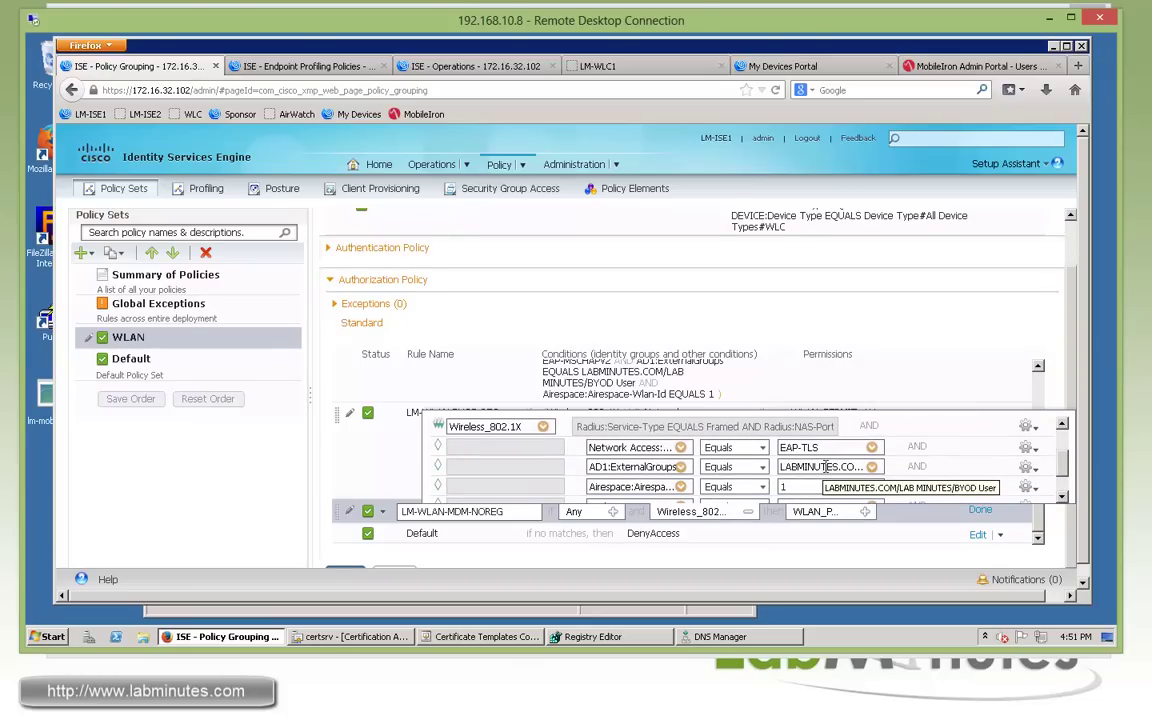
scroll(826, 466, "down", 2)
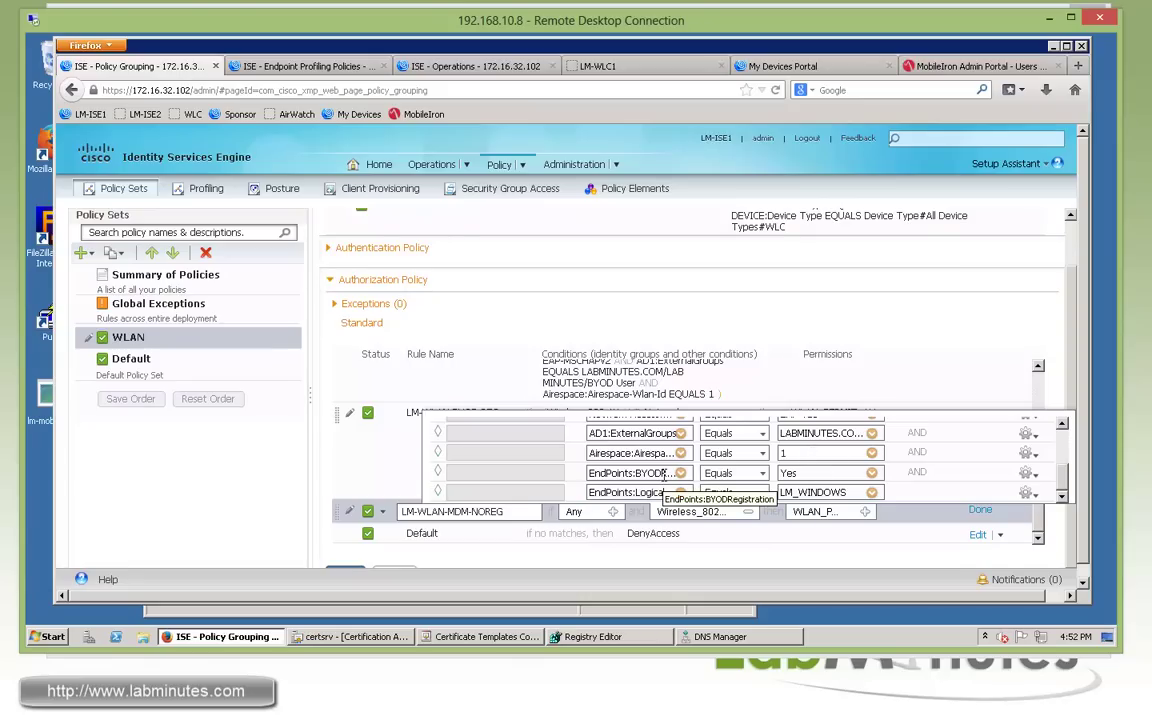
scroll(855, 468, "down", 1)
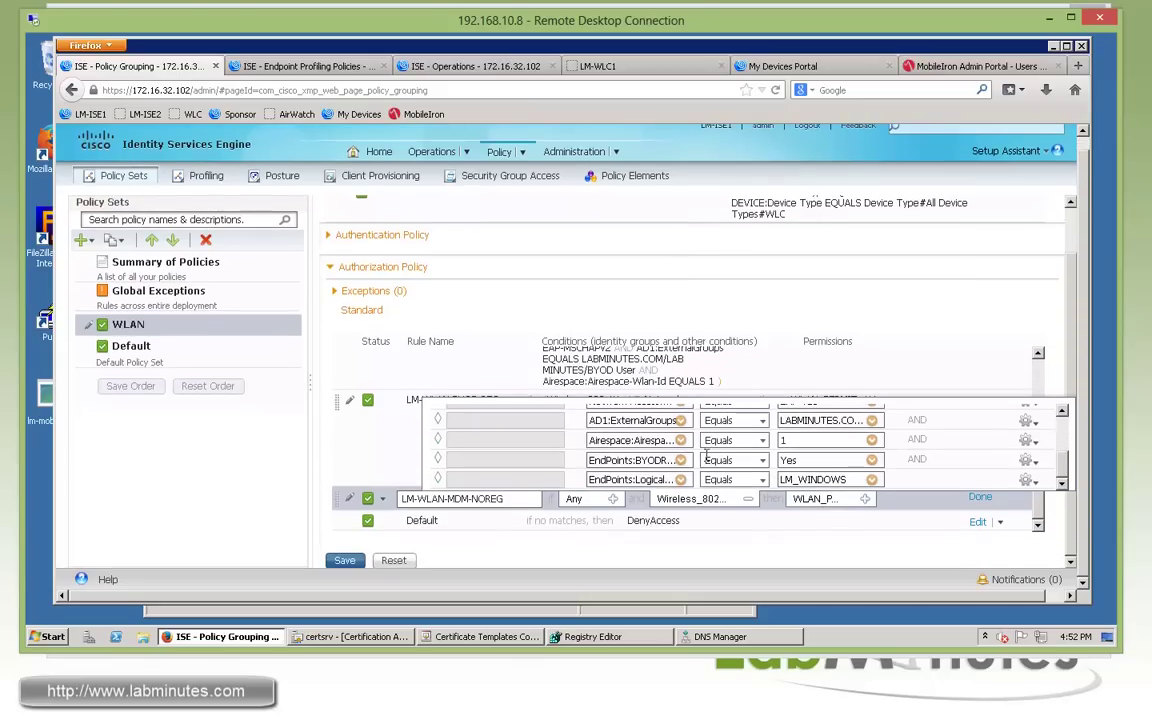
left_click(871, 482)
left_click(940, 262)
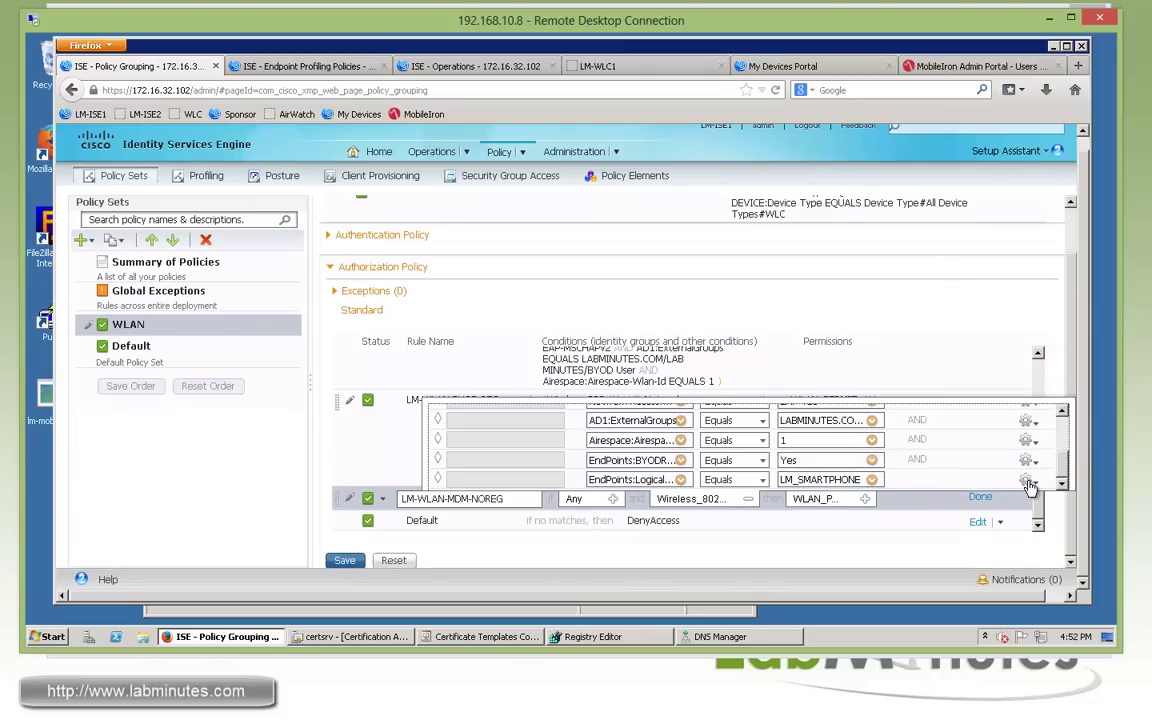
Add the condition MDM:DeviceRegisterStatus Equals UnRegistered.
left_click(1032, 481)
left_click(955, 495)
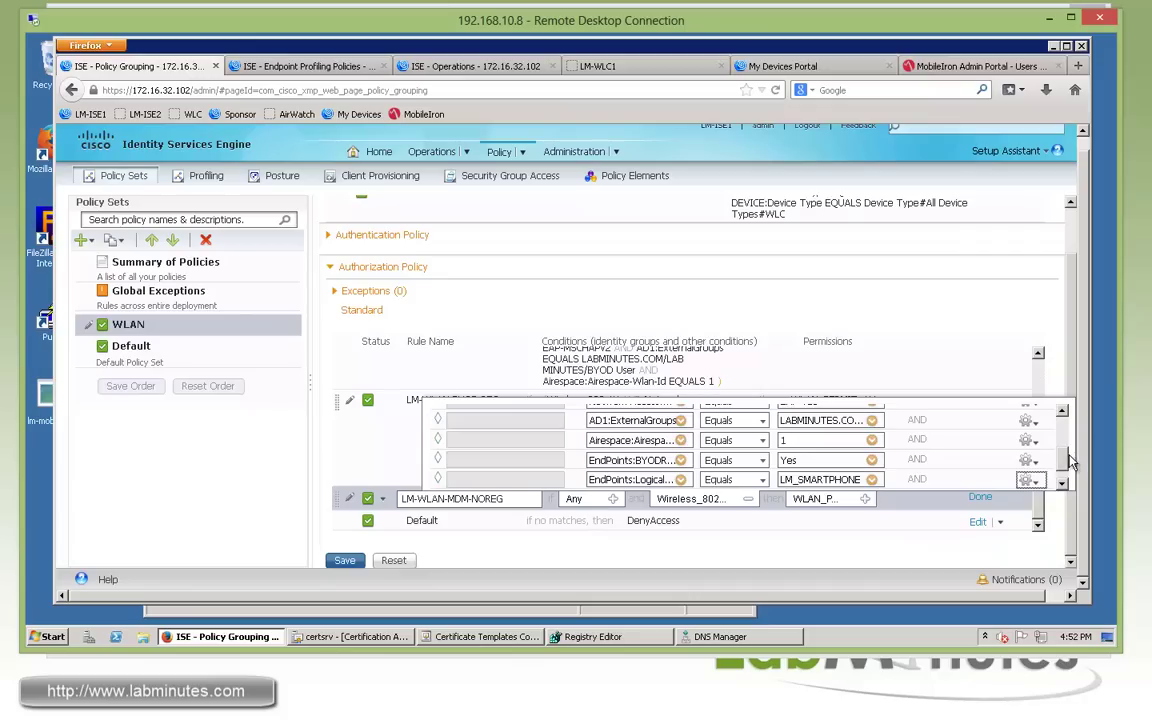
left_click(680, 482)
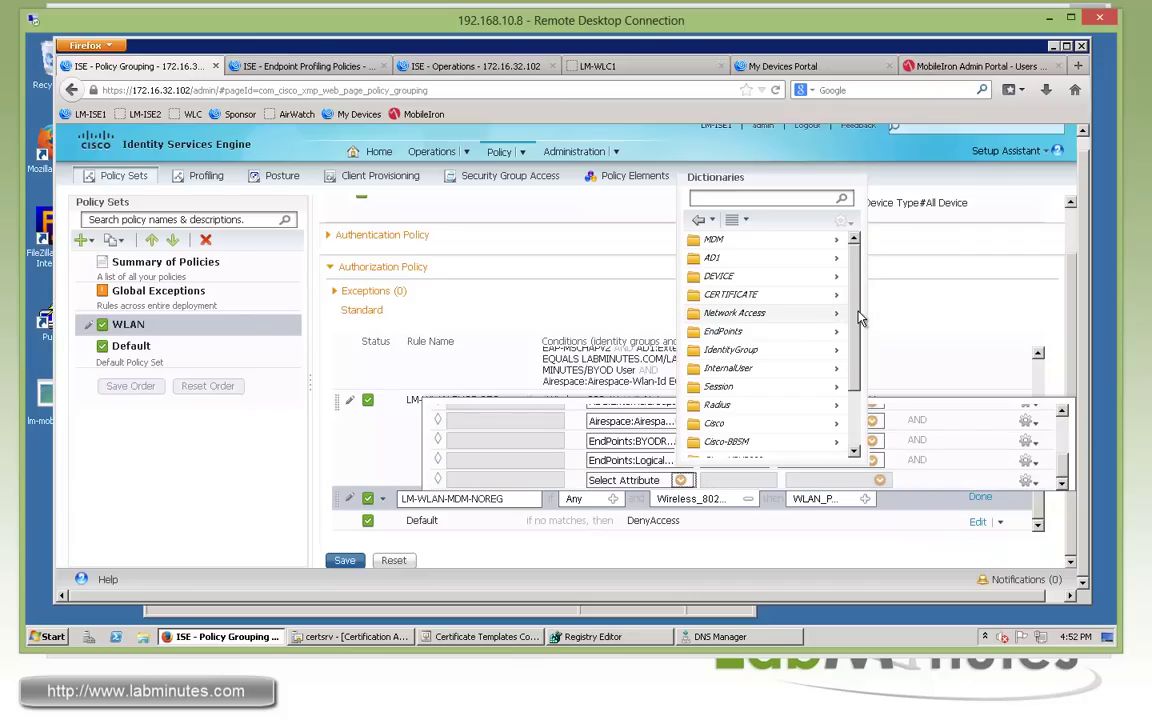
scroll(861, 330, "down", 1)
scroll(858, 340, "up", 1)
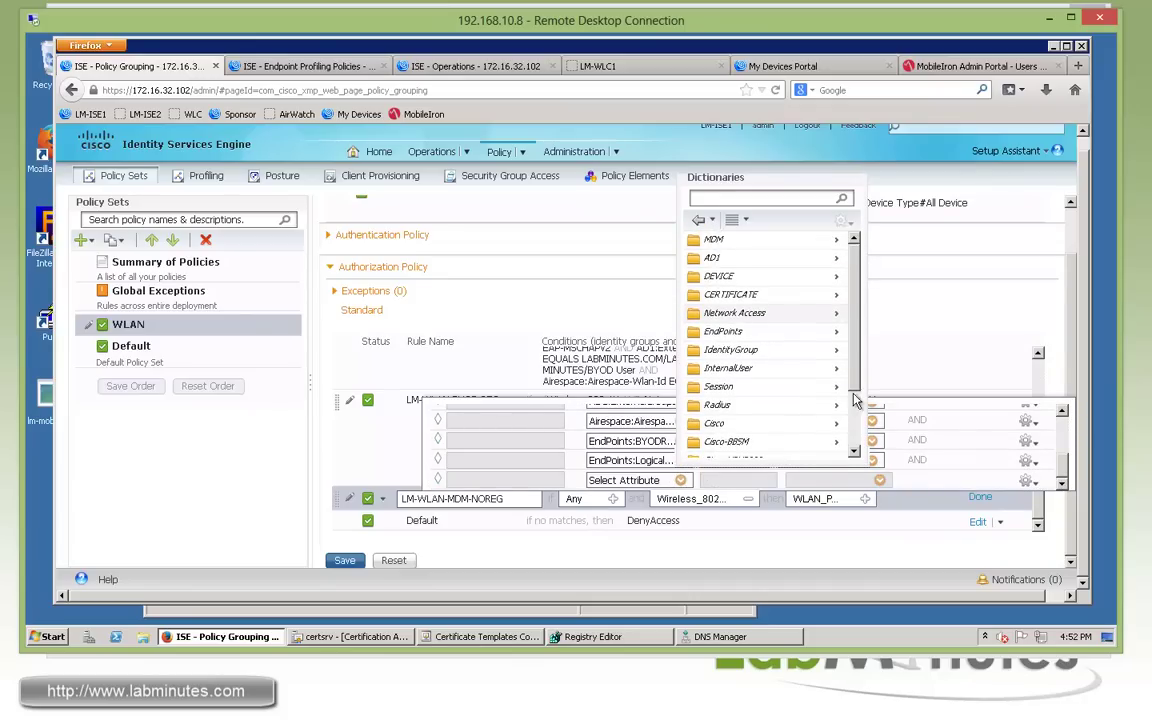
left_click(836, 239)
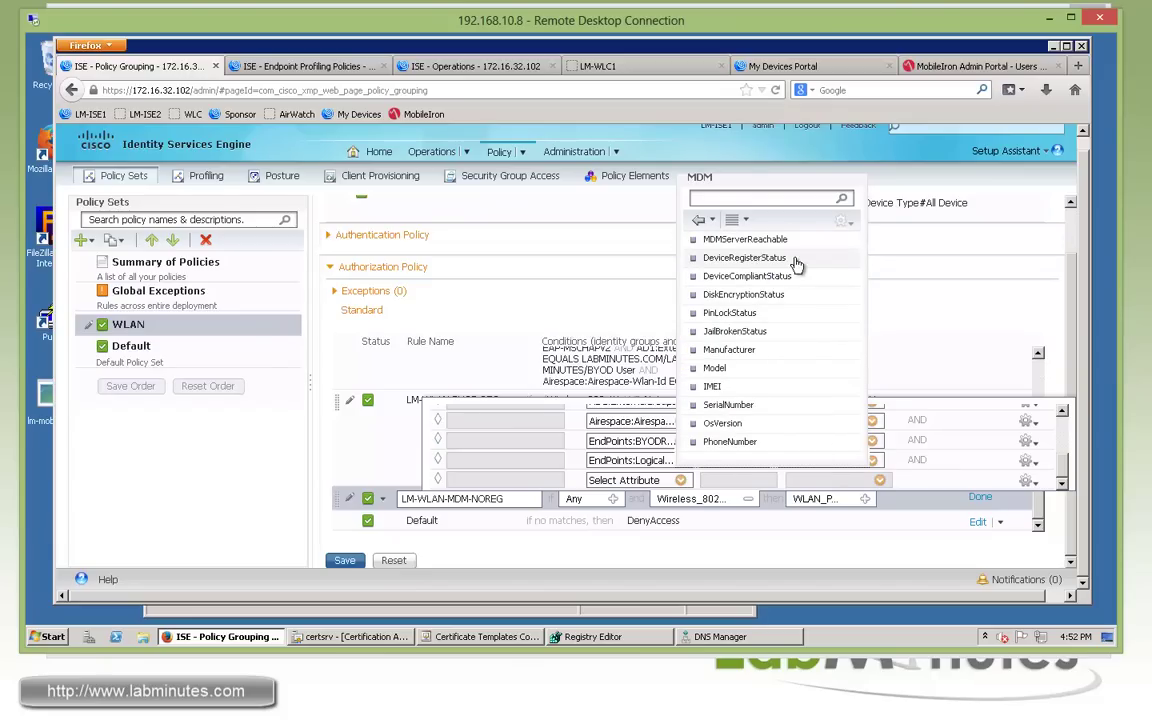
left_click(752, 260)
left_click(872, 481)
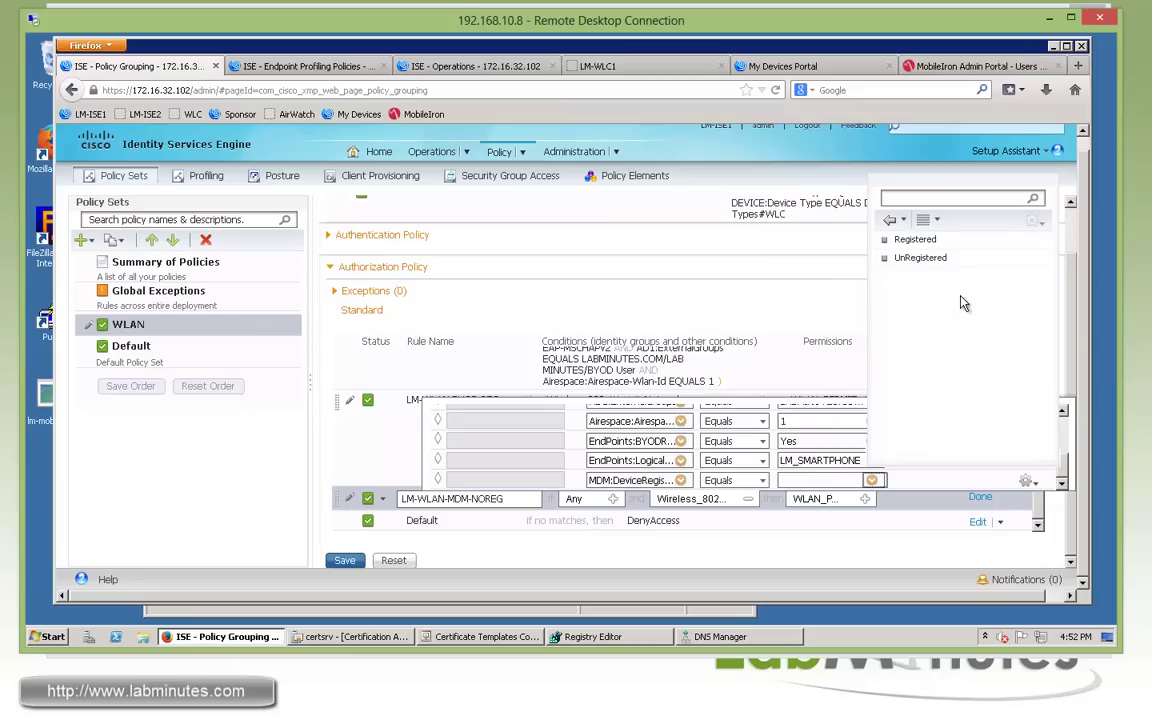
left_click(920, 258)
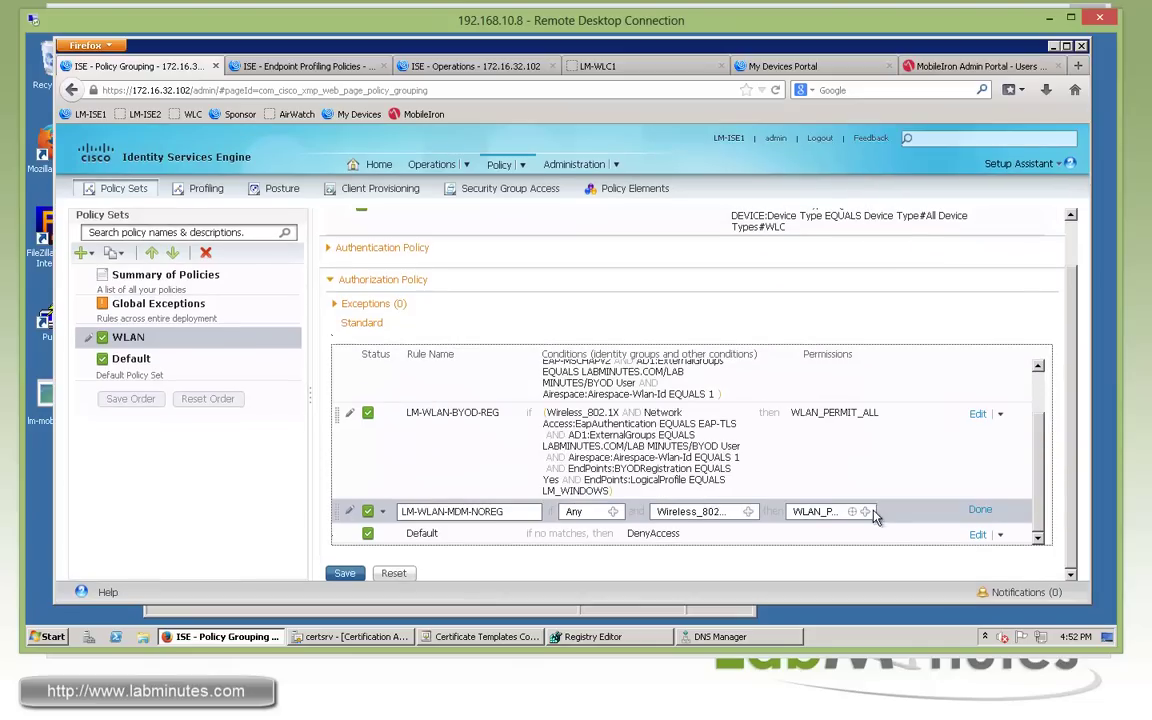
Grant the Standard WLAN_MDM_NOREG permission and finish editing the rule.
left_click(866, 511)
left_click(686, 437)
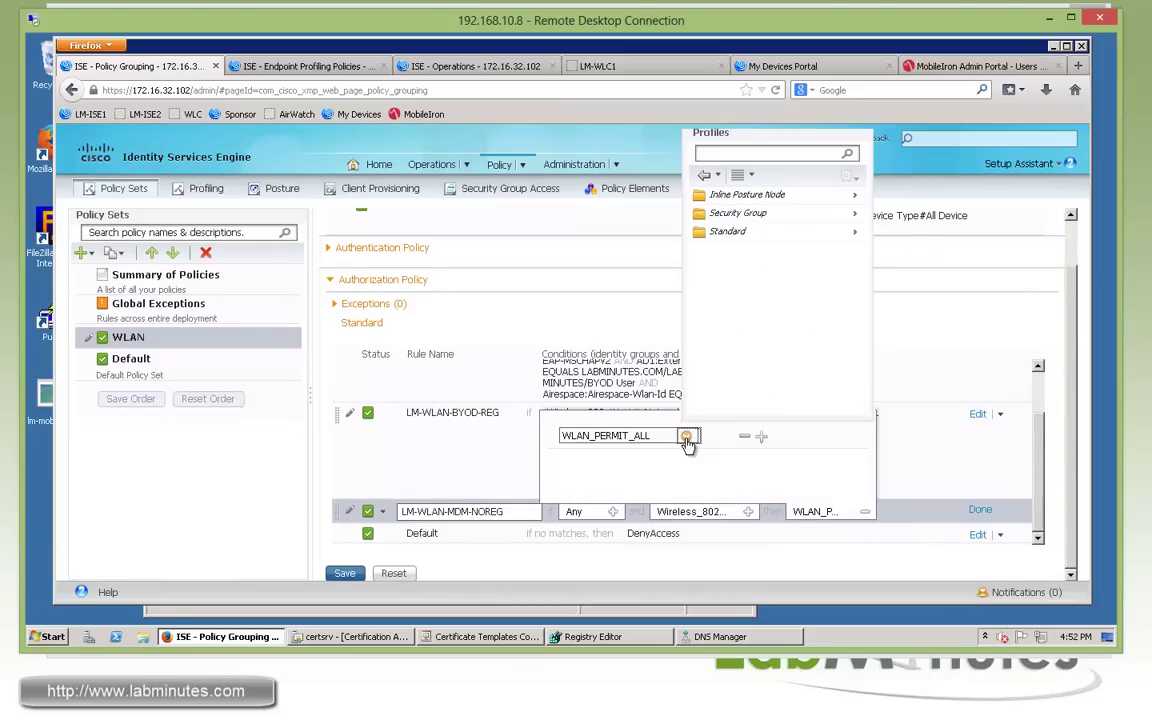
left_click(856, 240)
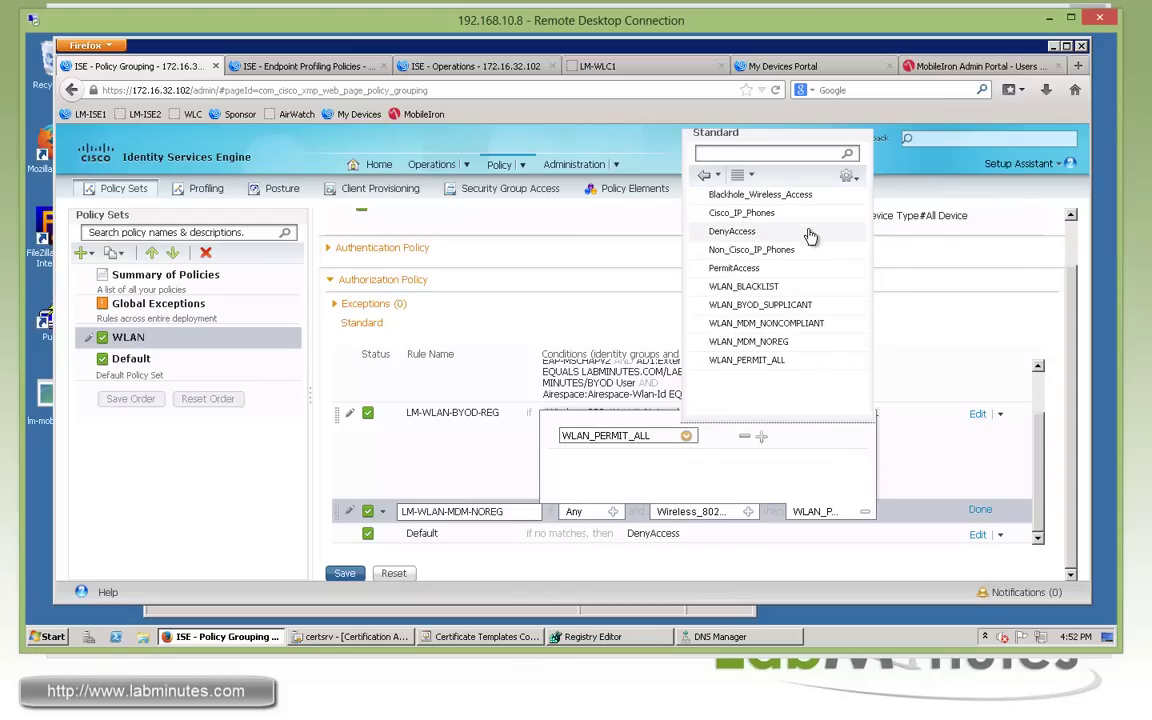
left_click(770, 348)
left_click(980, 509)
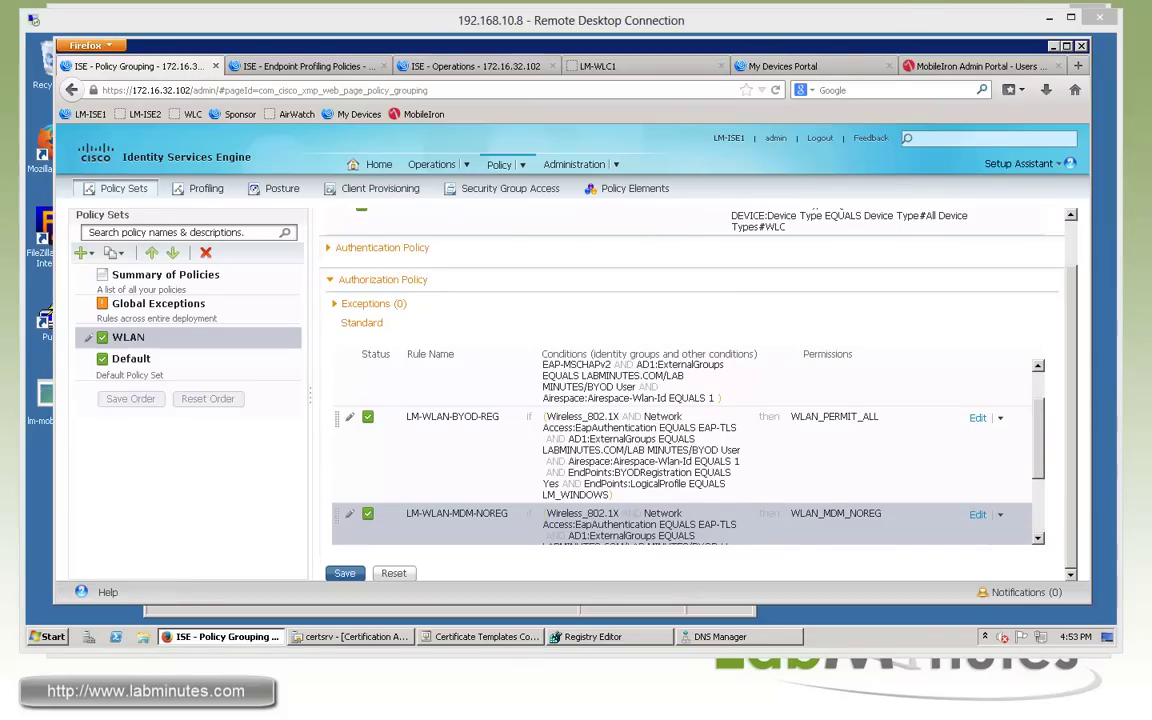
scroll(1045, 500, "down", 1)
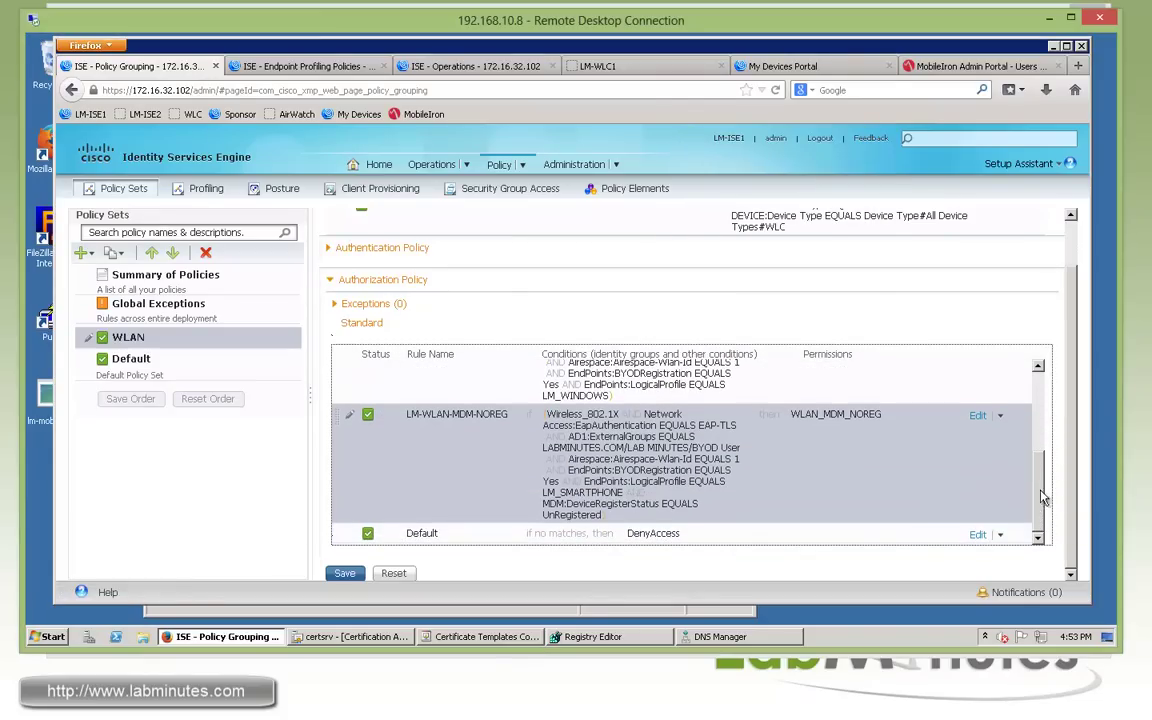
left_click(1000, 416)
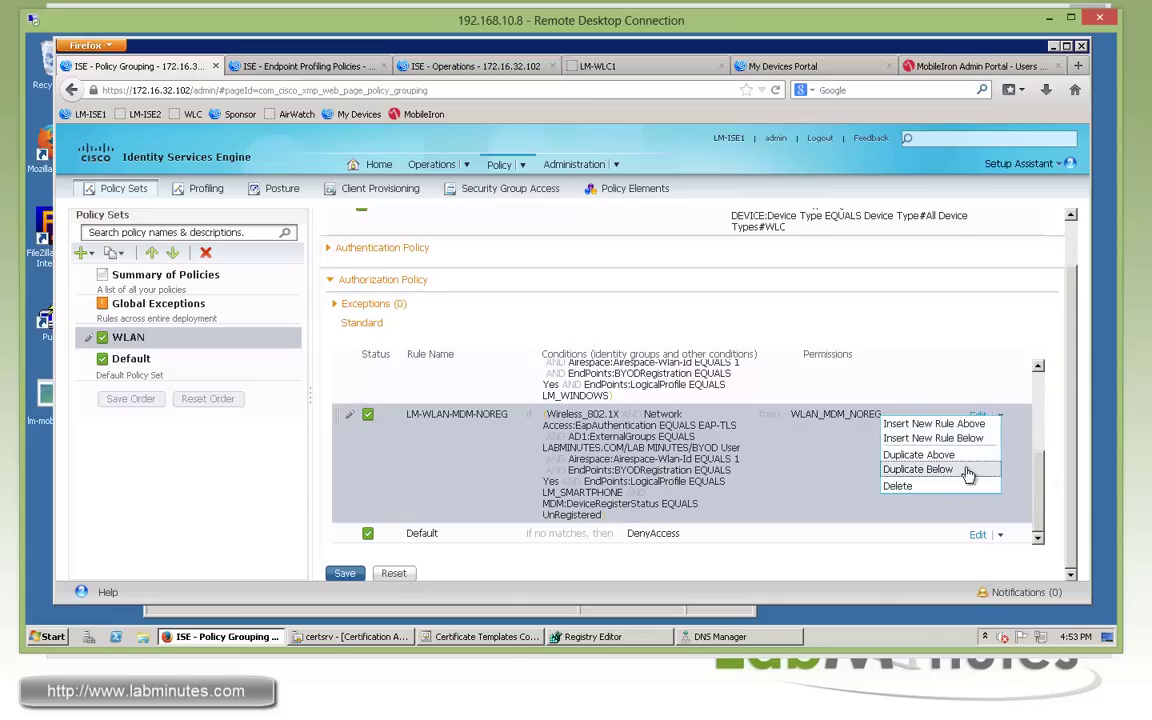
Duplicate LM-WLAN-MDM-NOREG below itself and name the copy LM-WLAN-MDM-NONCOMPLIANT.
left_click(935, 471)
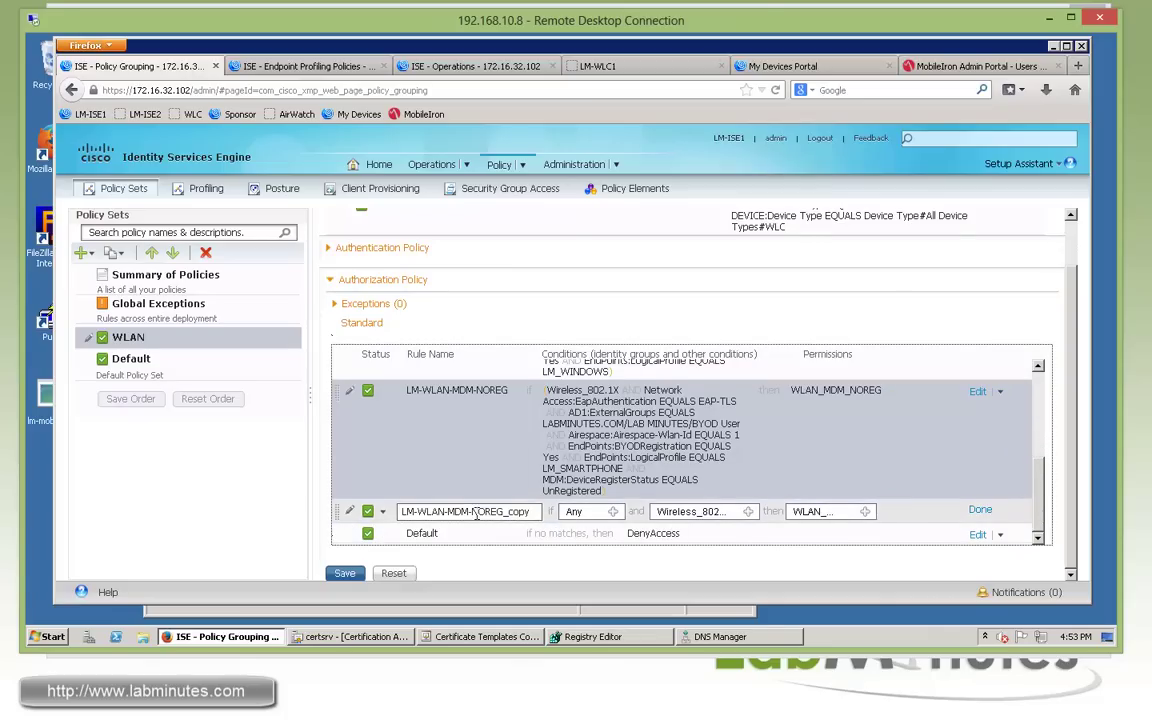
left_click(481, 511)
key("shift+End")
type("NONCOMPLIANT")
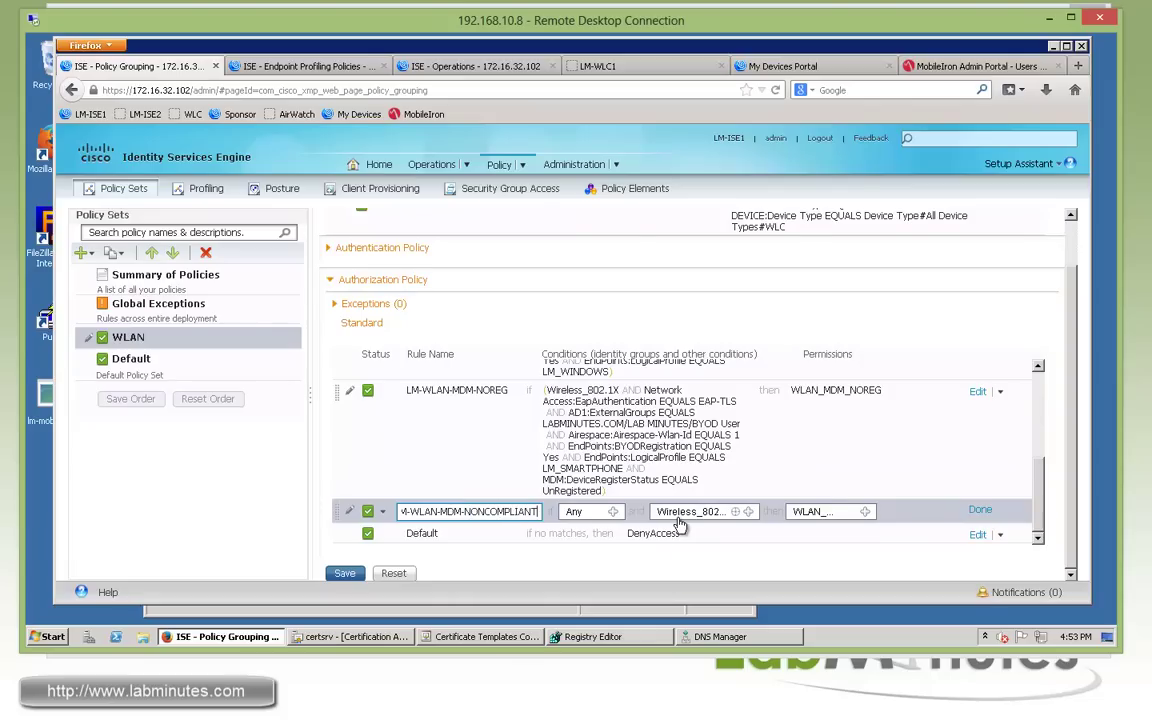
Set DeviceRegisterStatus to Registered and add an empty condition row.
left_click(748, 511)
scroll(1063, 495, "down", 3)
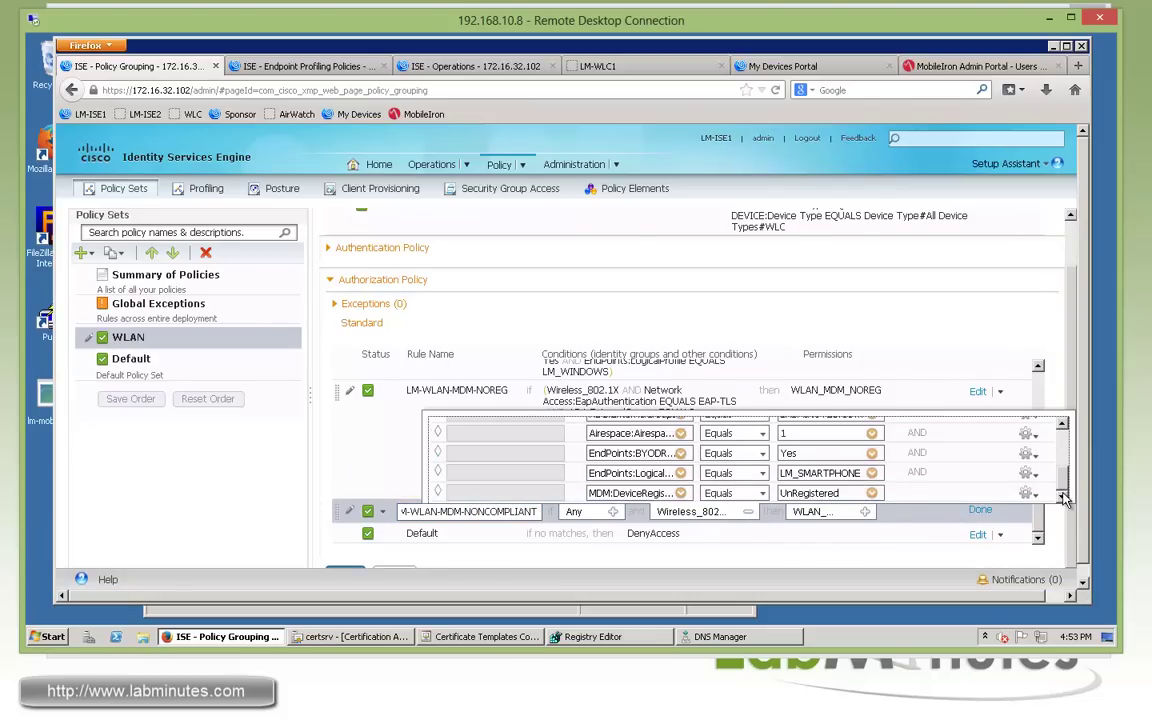
left_click(873, 493)
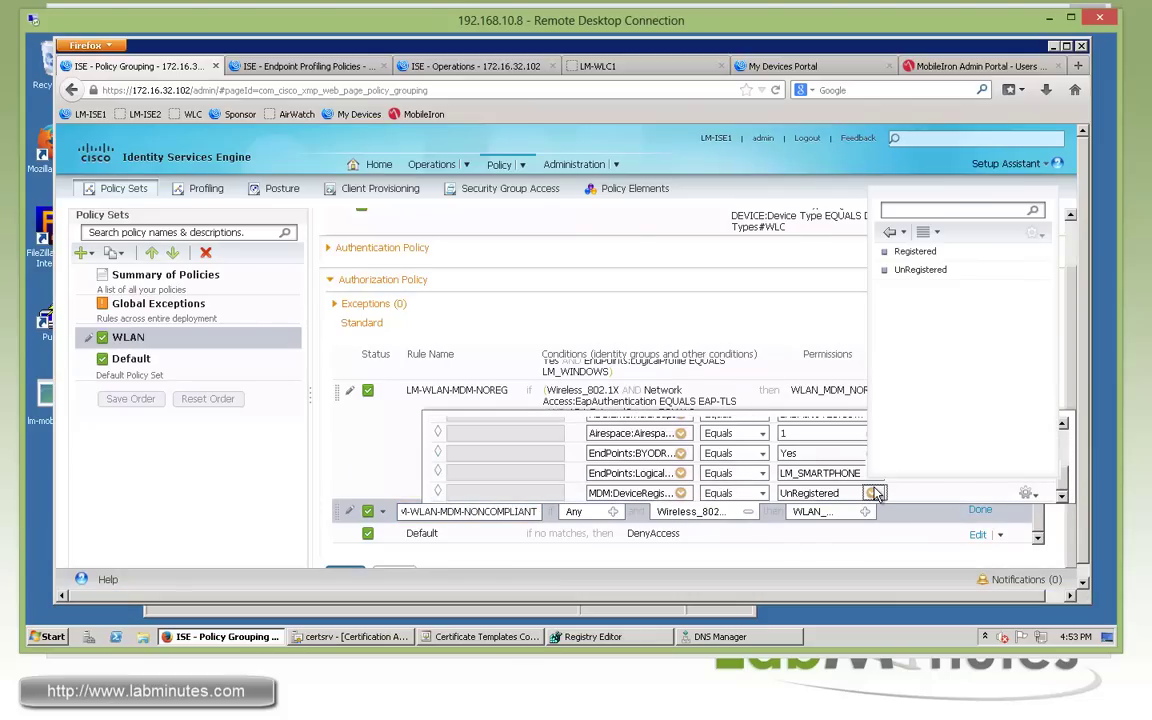
left_click(912, 251)
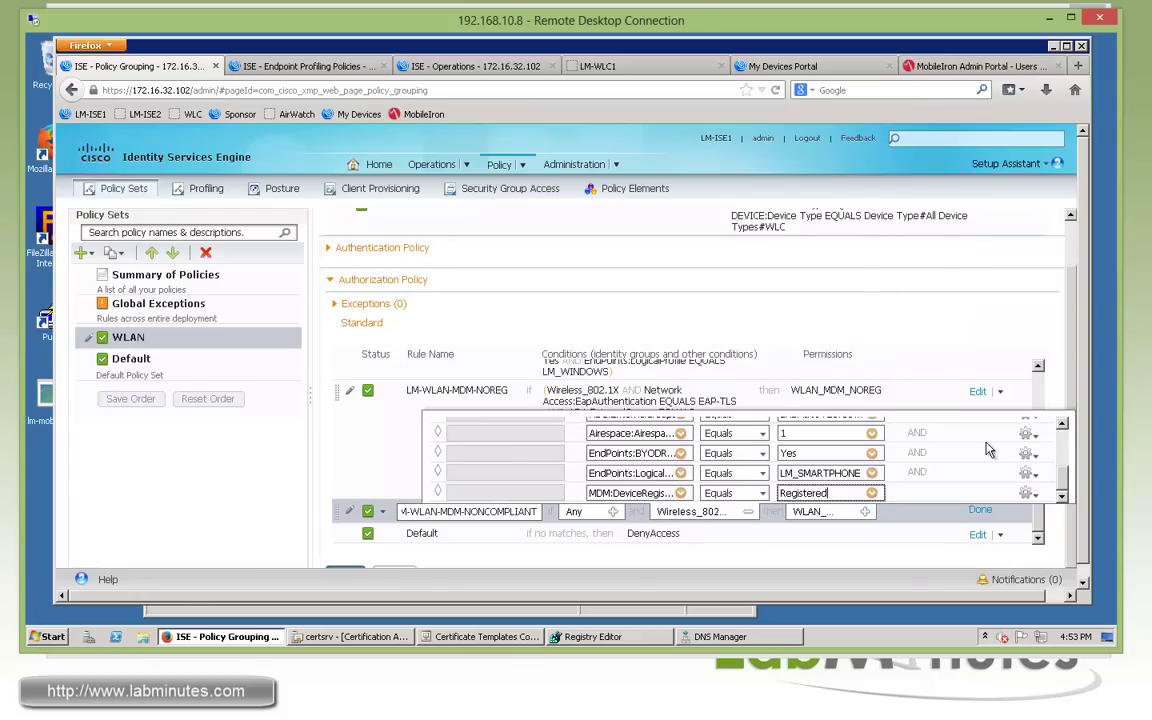
left_click(1027, 492)
left_click(986, 504)
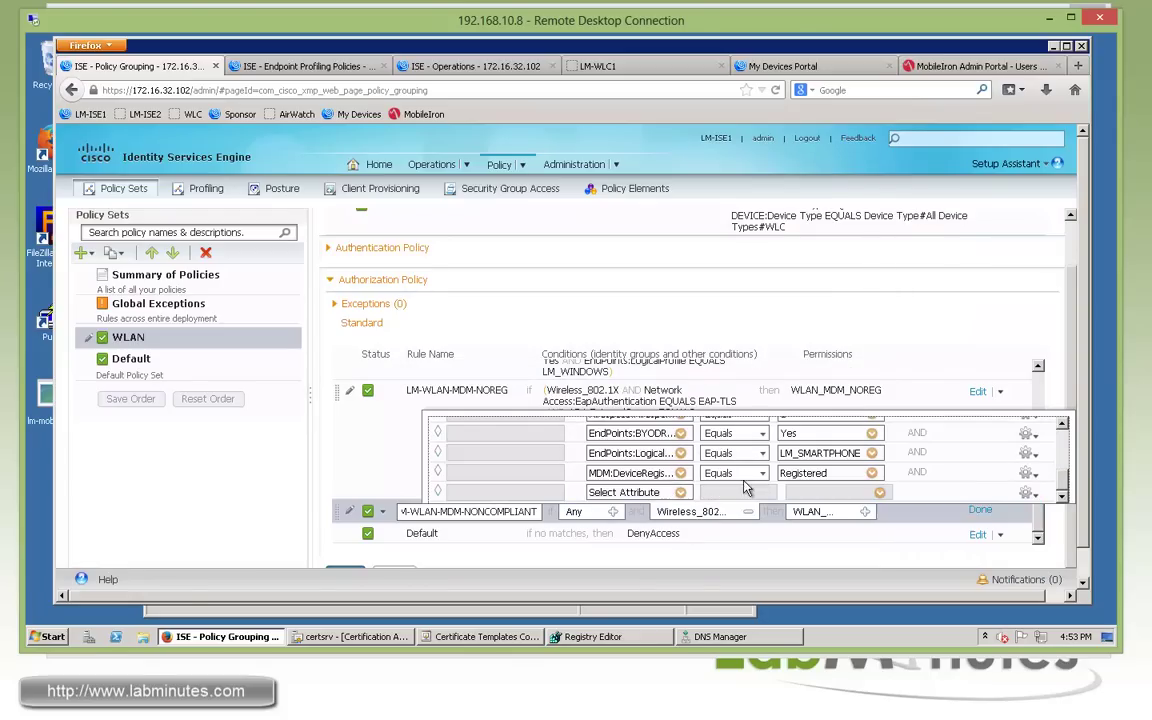
Set the new condition to MDM:DeviceCompliantStatus Equals NonCompliant.
left_click(680, 492)
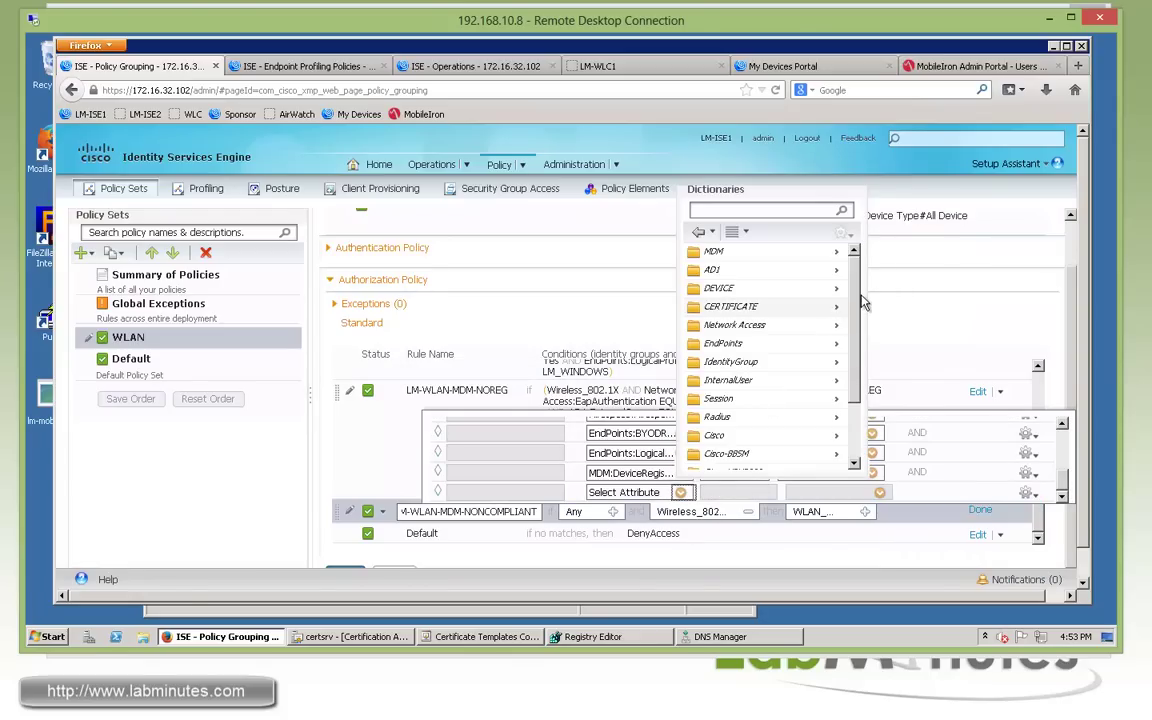
left_click(836, 252)
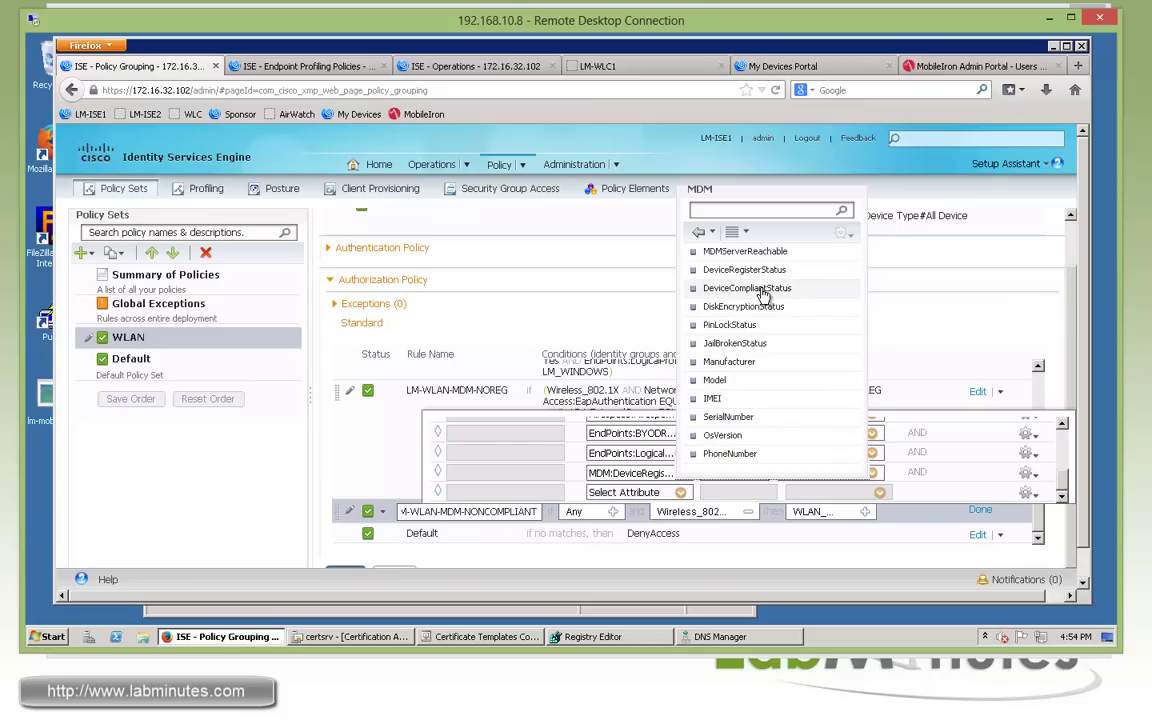
left_click(764, 290)
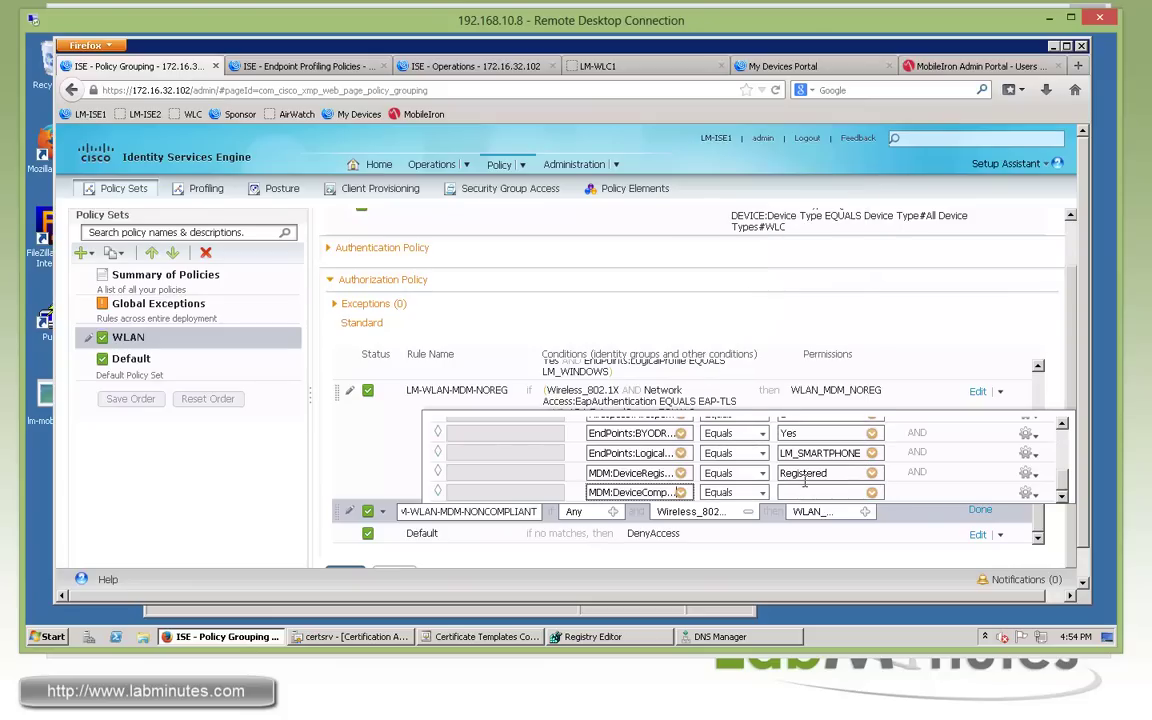
left_click(872, 494)
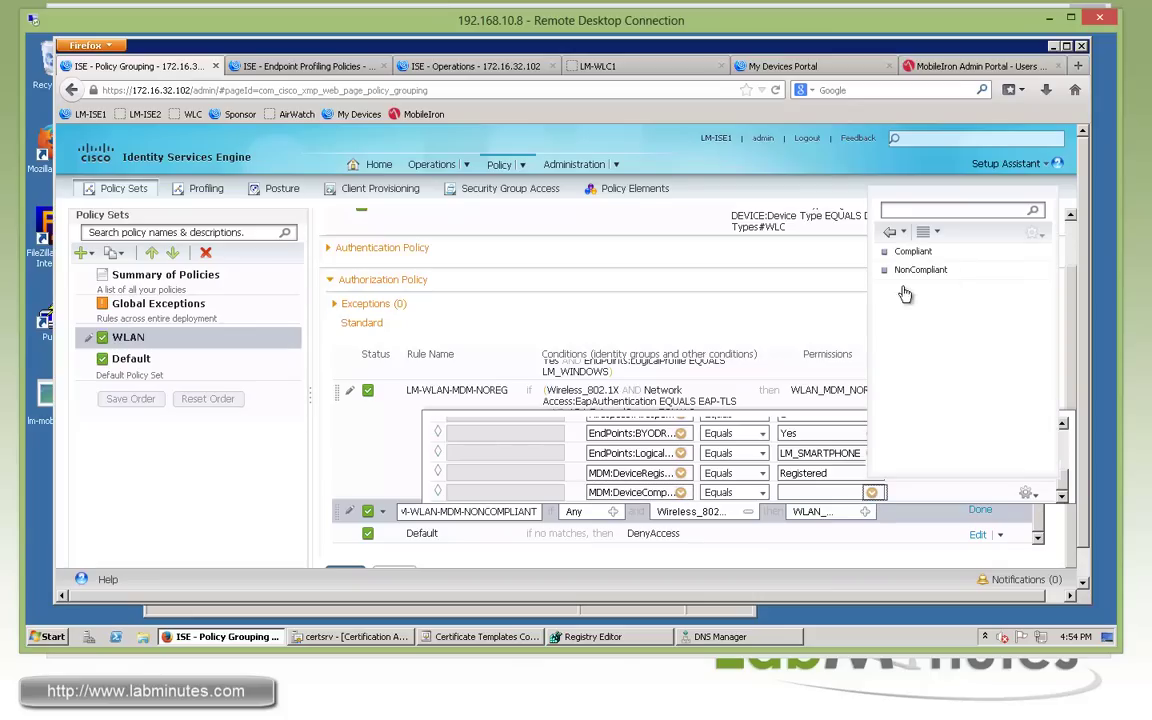
left_click(928, 270)
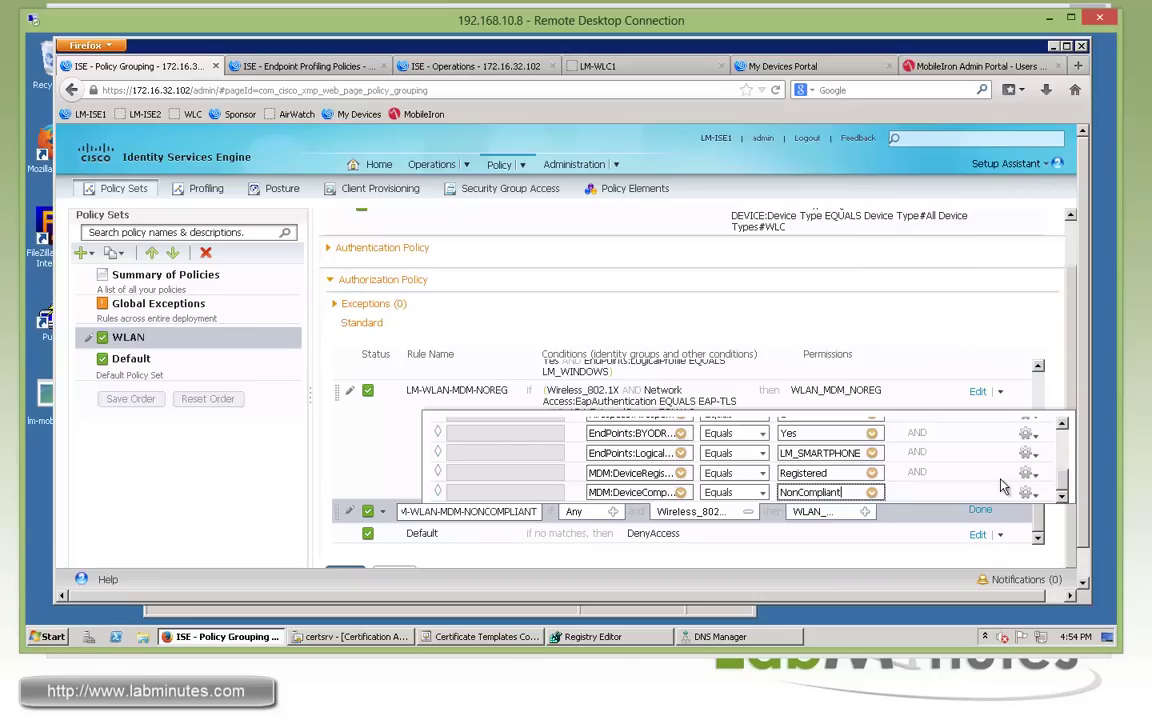
Grant the Standard WLAN_MDM_NONCOMPLIANT permission and finish editing the rule.
left_click(865, 511)
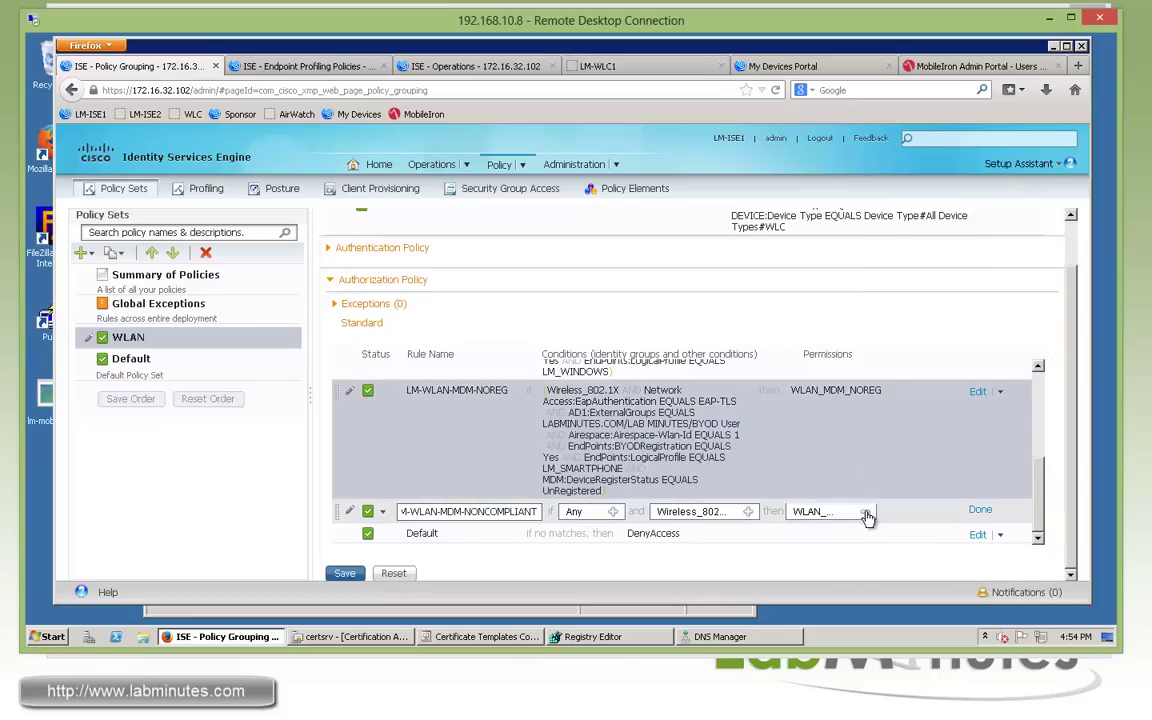
left_click(687, 373)
left_click(854, 233)
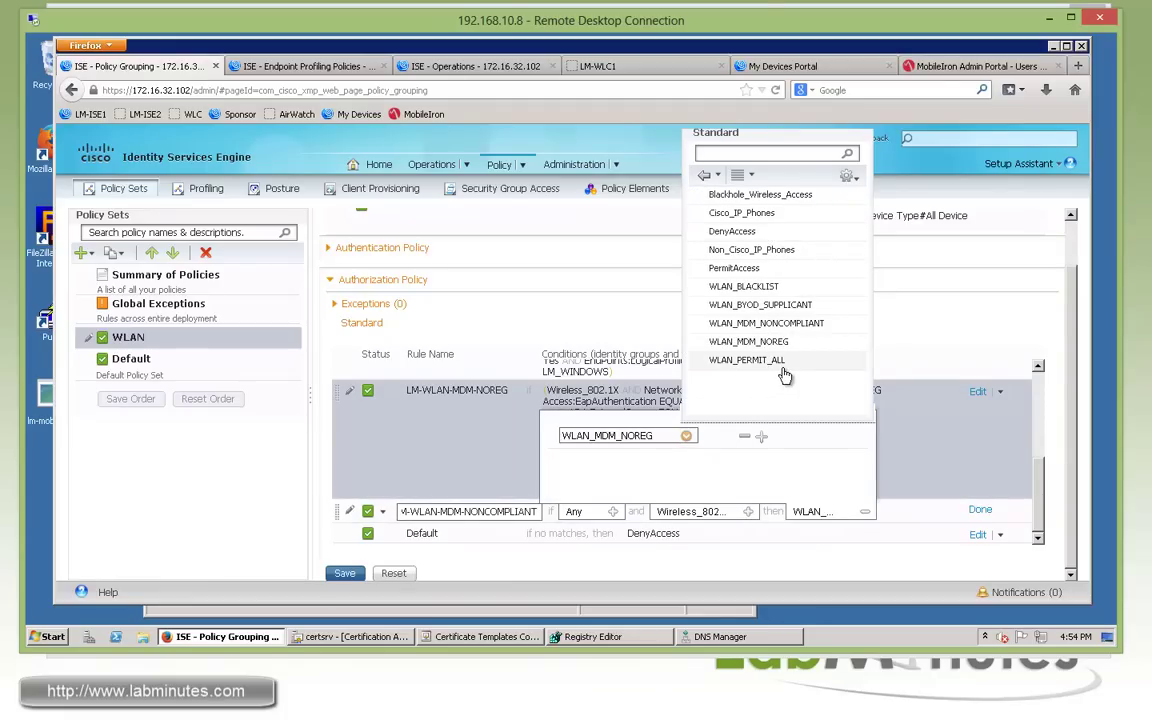
left_click(761, 324)
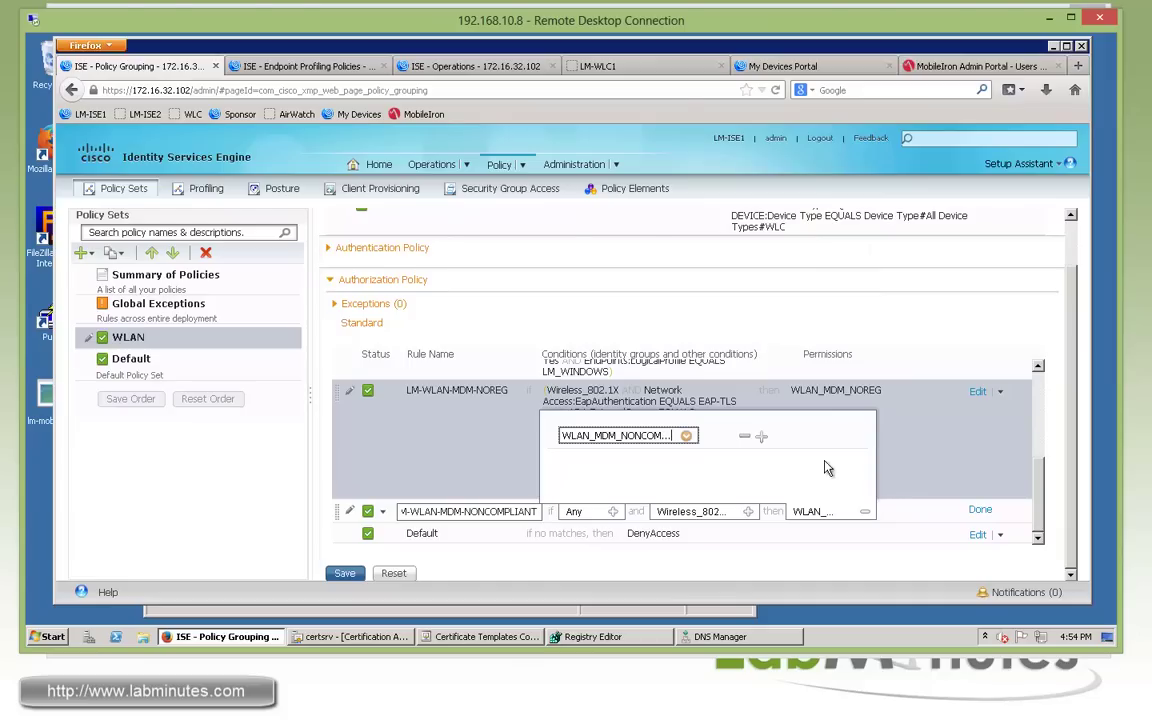
left_click(908, 517)
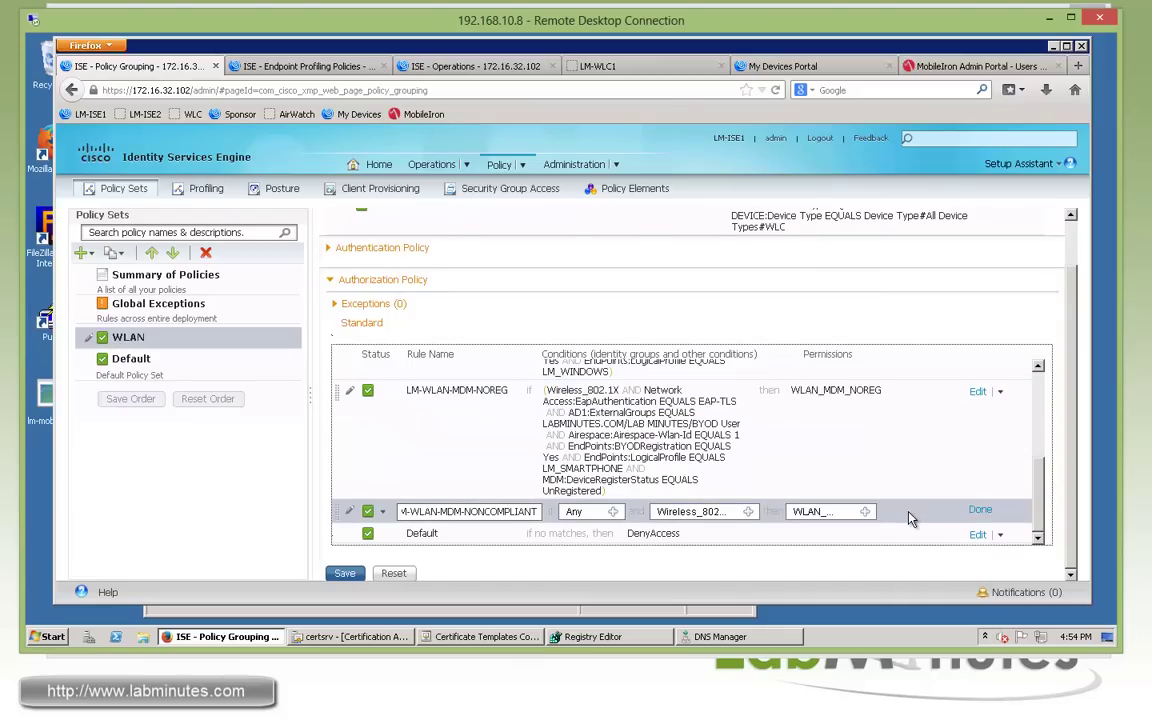
left_click(981, 511)
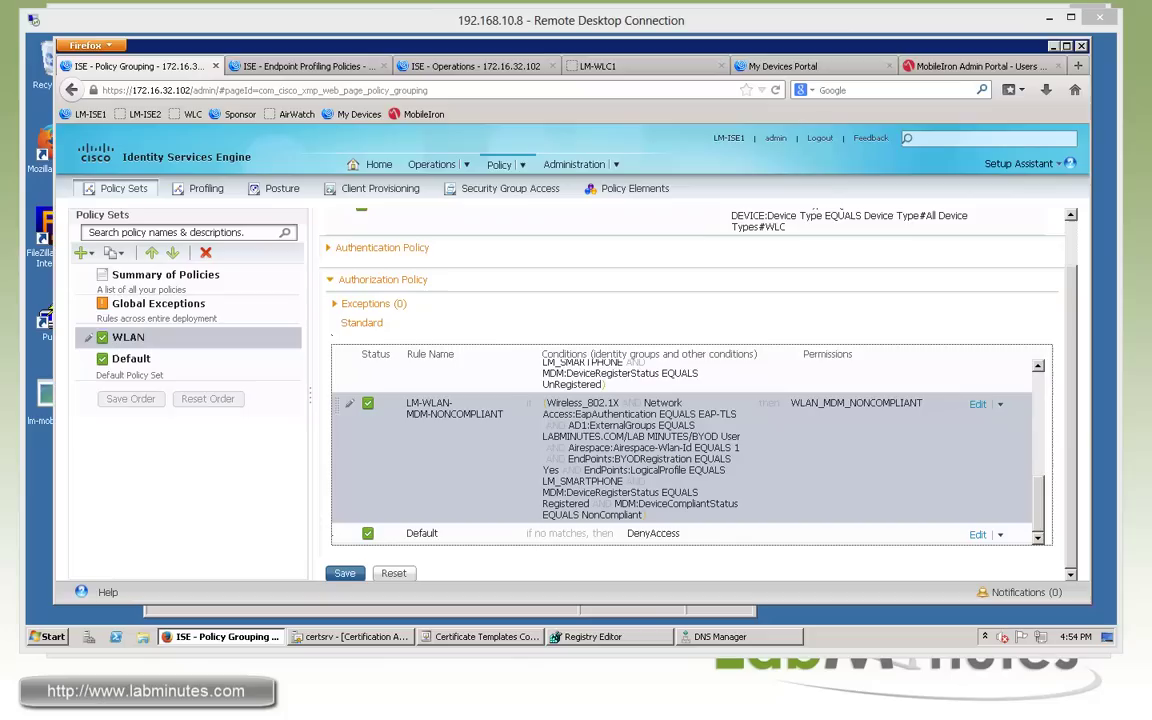
Duplicate the NONCOMPLIANT rule below itself and name it LM-WLAN-MDM-COMPLIANT.
left_click(1001, 405)
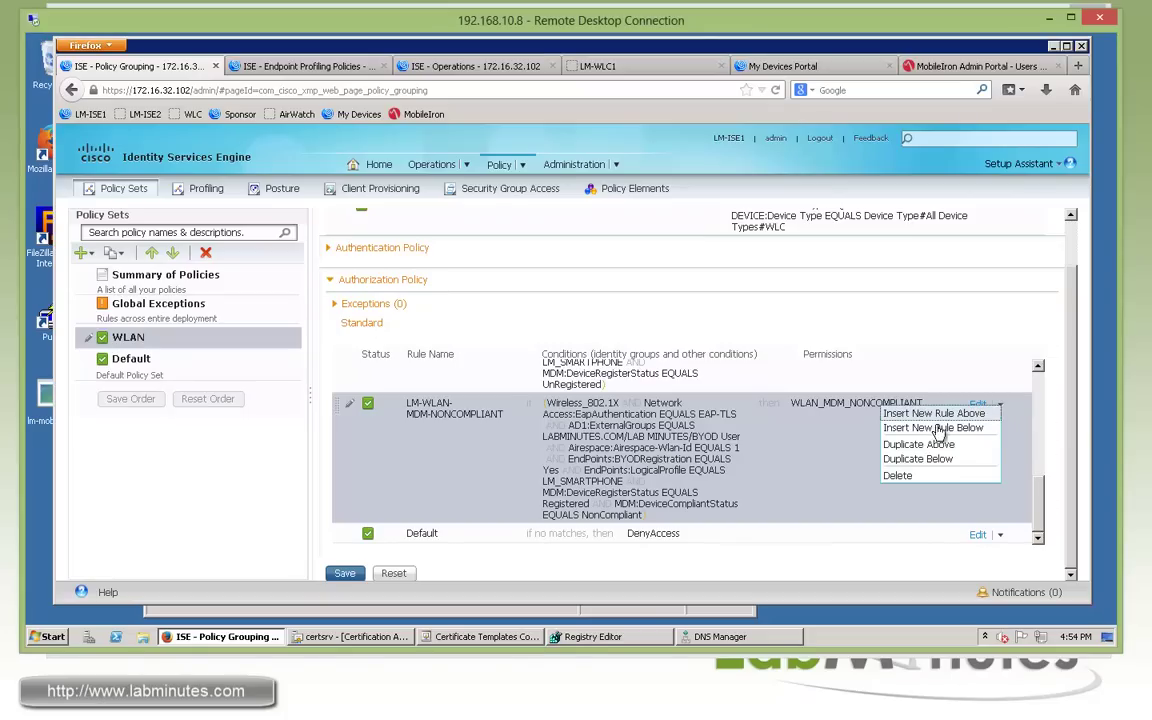
left_click(917, 459)
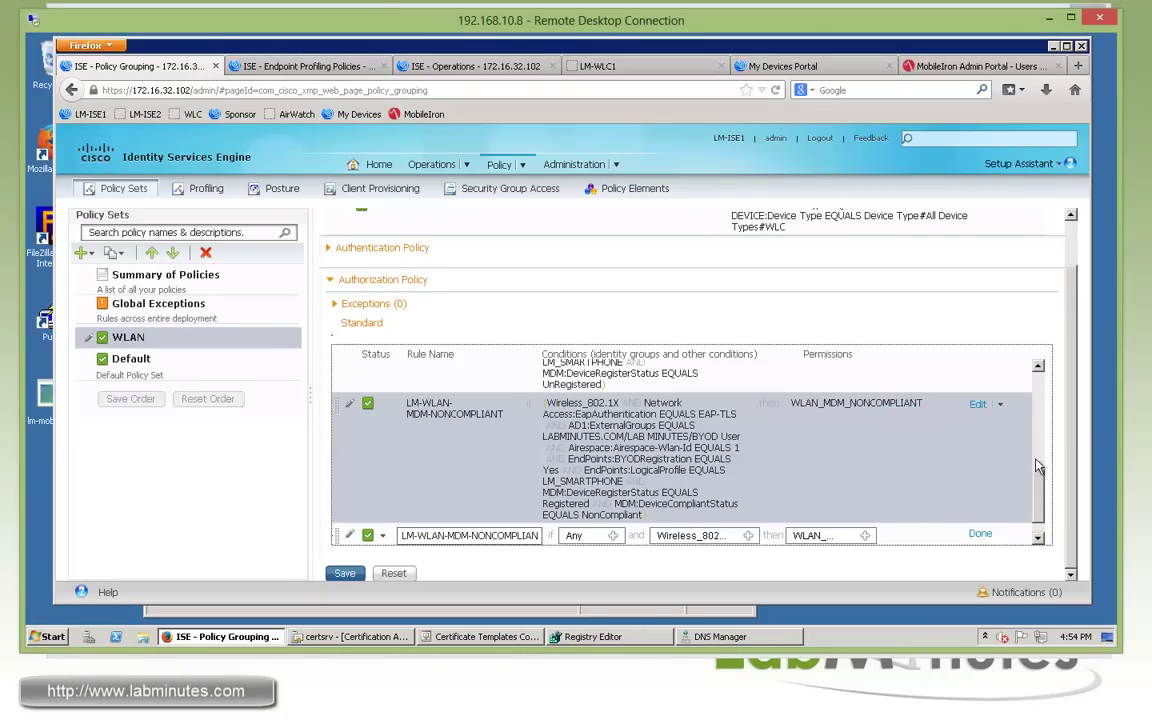
key("BackSpace")
key("BackSpace")
key("BackSpace")
key("Delete")
key("Delete")
key("Delete")
key("Delete")
key("Delete")
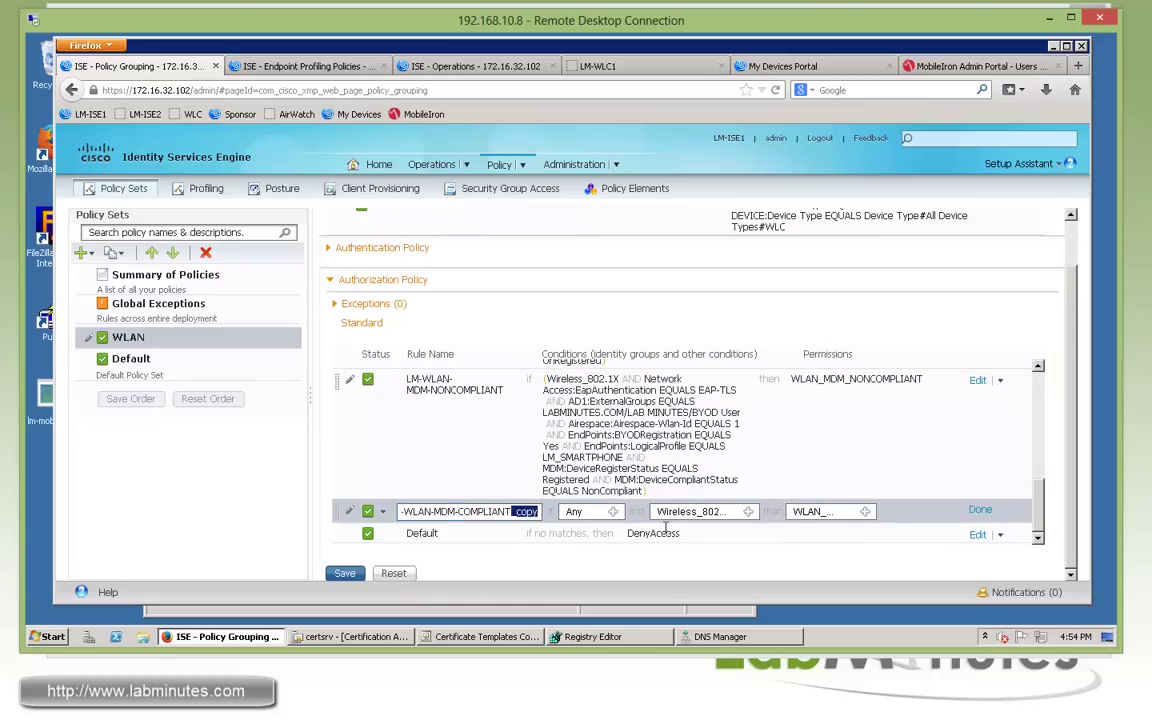
Change the DeviceCompliantStatus condition to Compliant.
left_click(748, 511)
left_click_drag(1068, 432, 1061, 506)
left_click(872, 492)
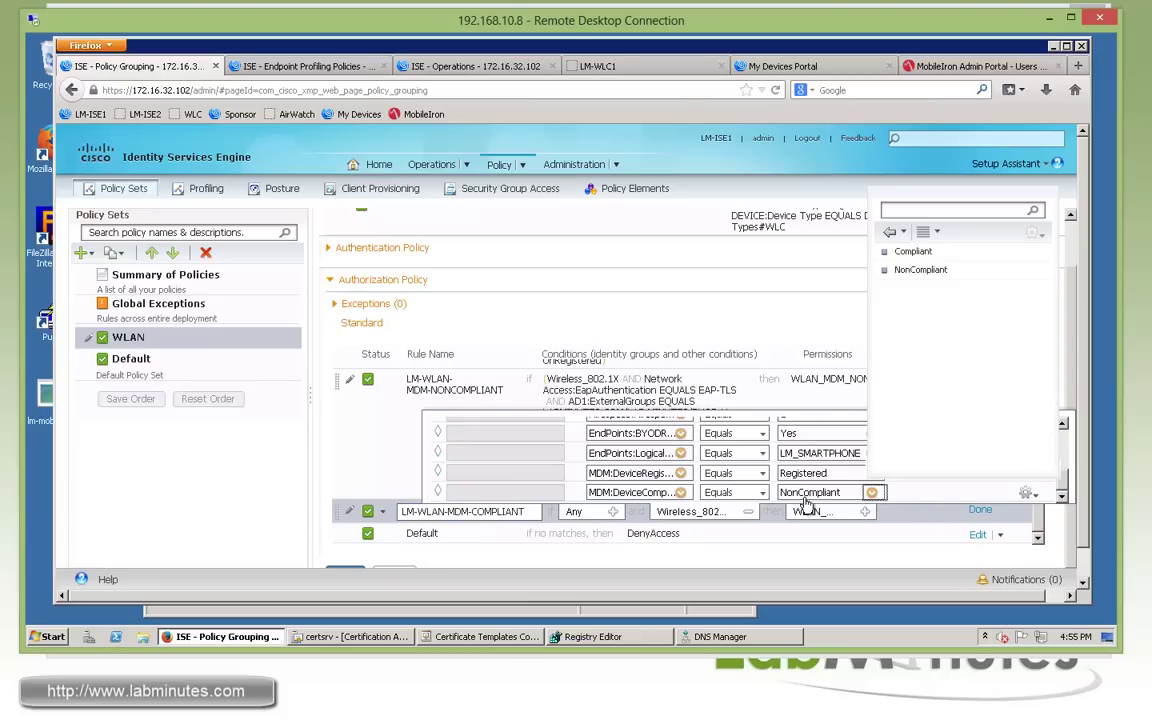
left_click(905, 251)
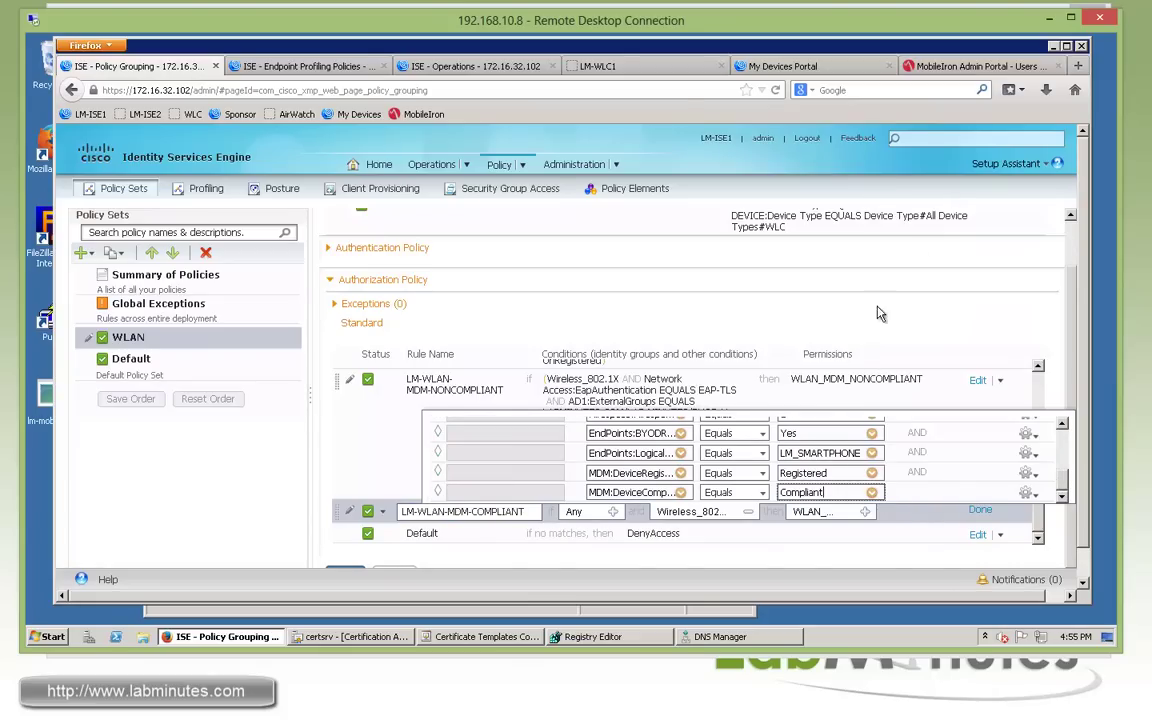
left_click(953, 397)
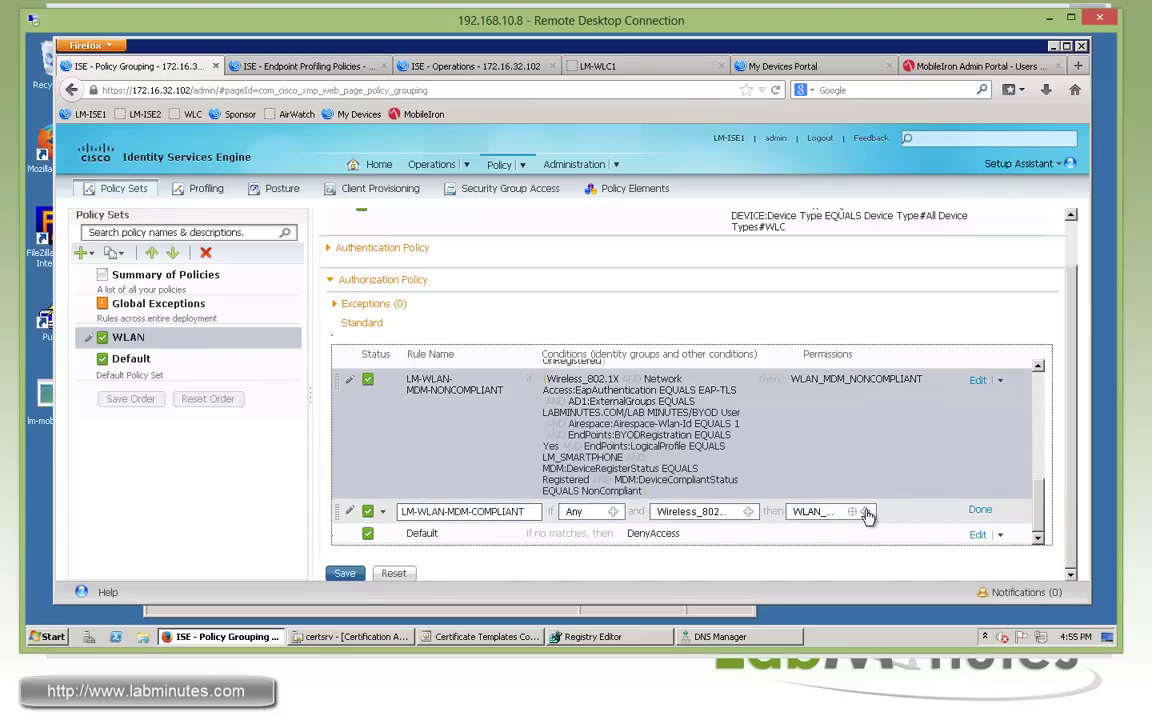
Grant the Standard WLAN_PERMIT_ALL permission, finish the rule, and save the policy.
left_click(866, 512)
left_click(687, 436)
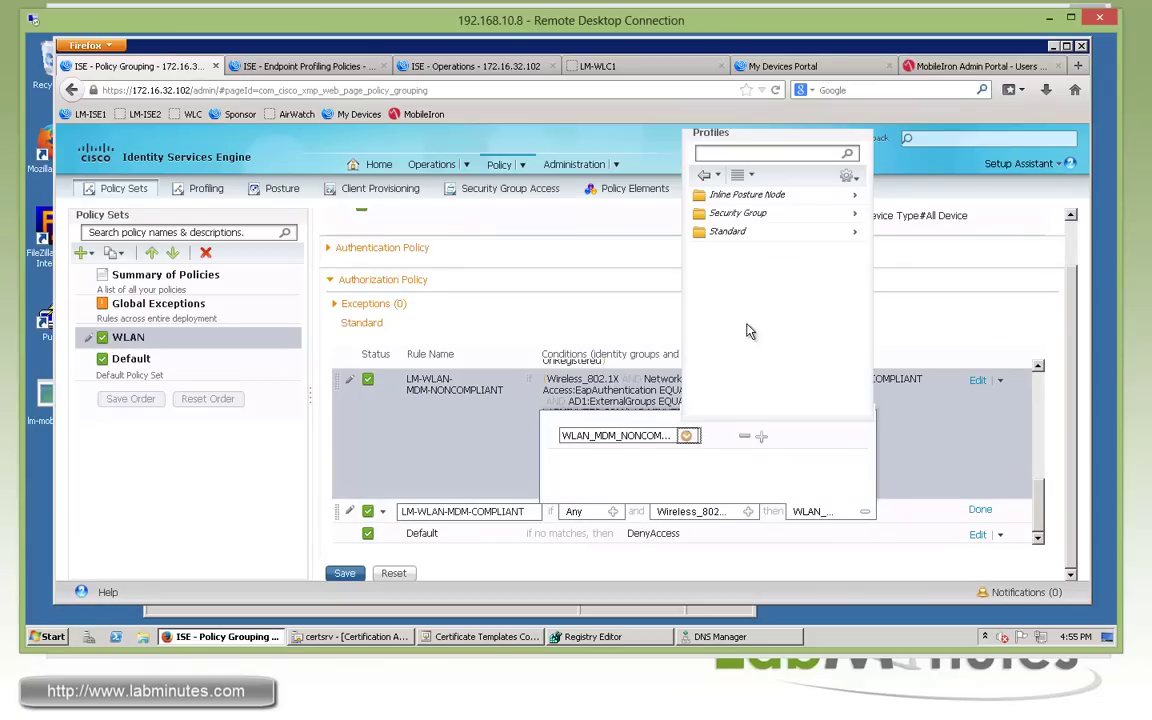
left_click(855, 231)
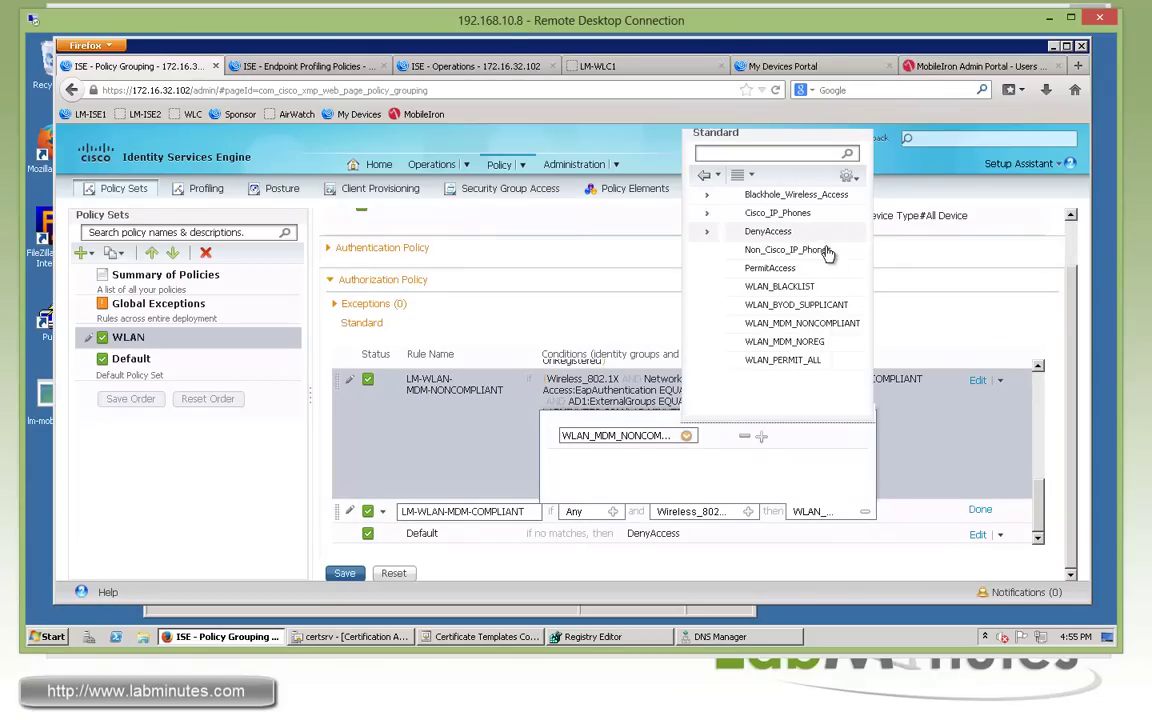
left_click(748, 360)
left_click(980, 510)
left_click(345, 575)
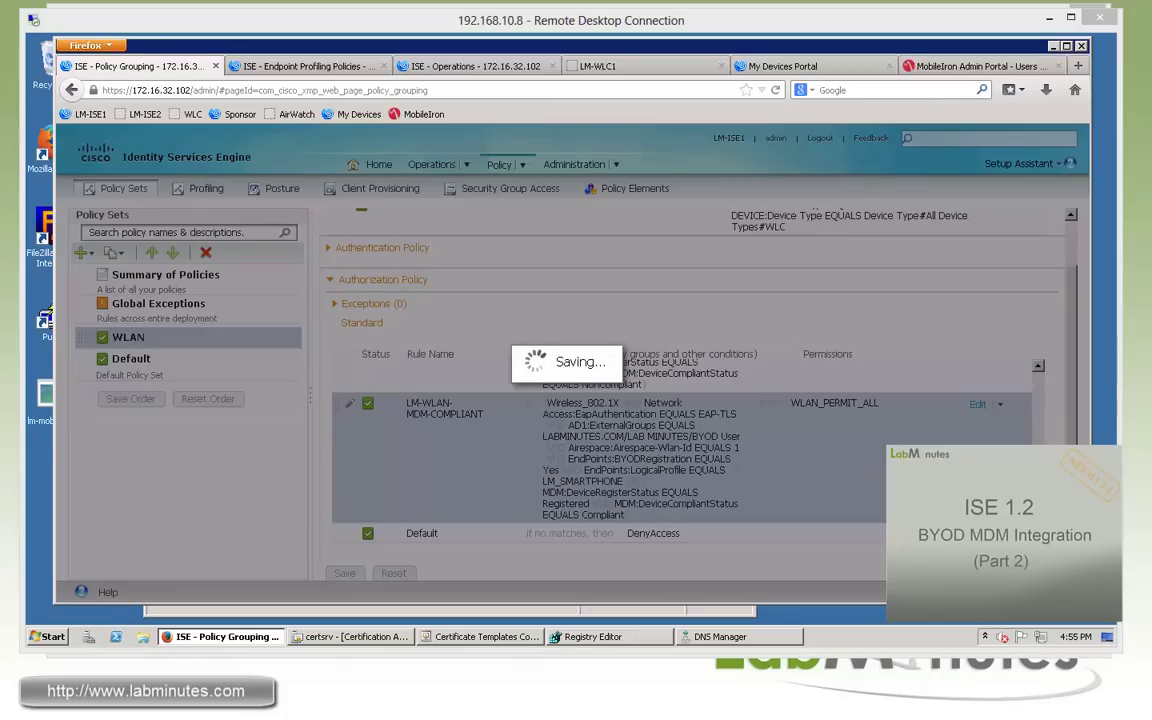